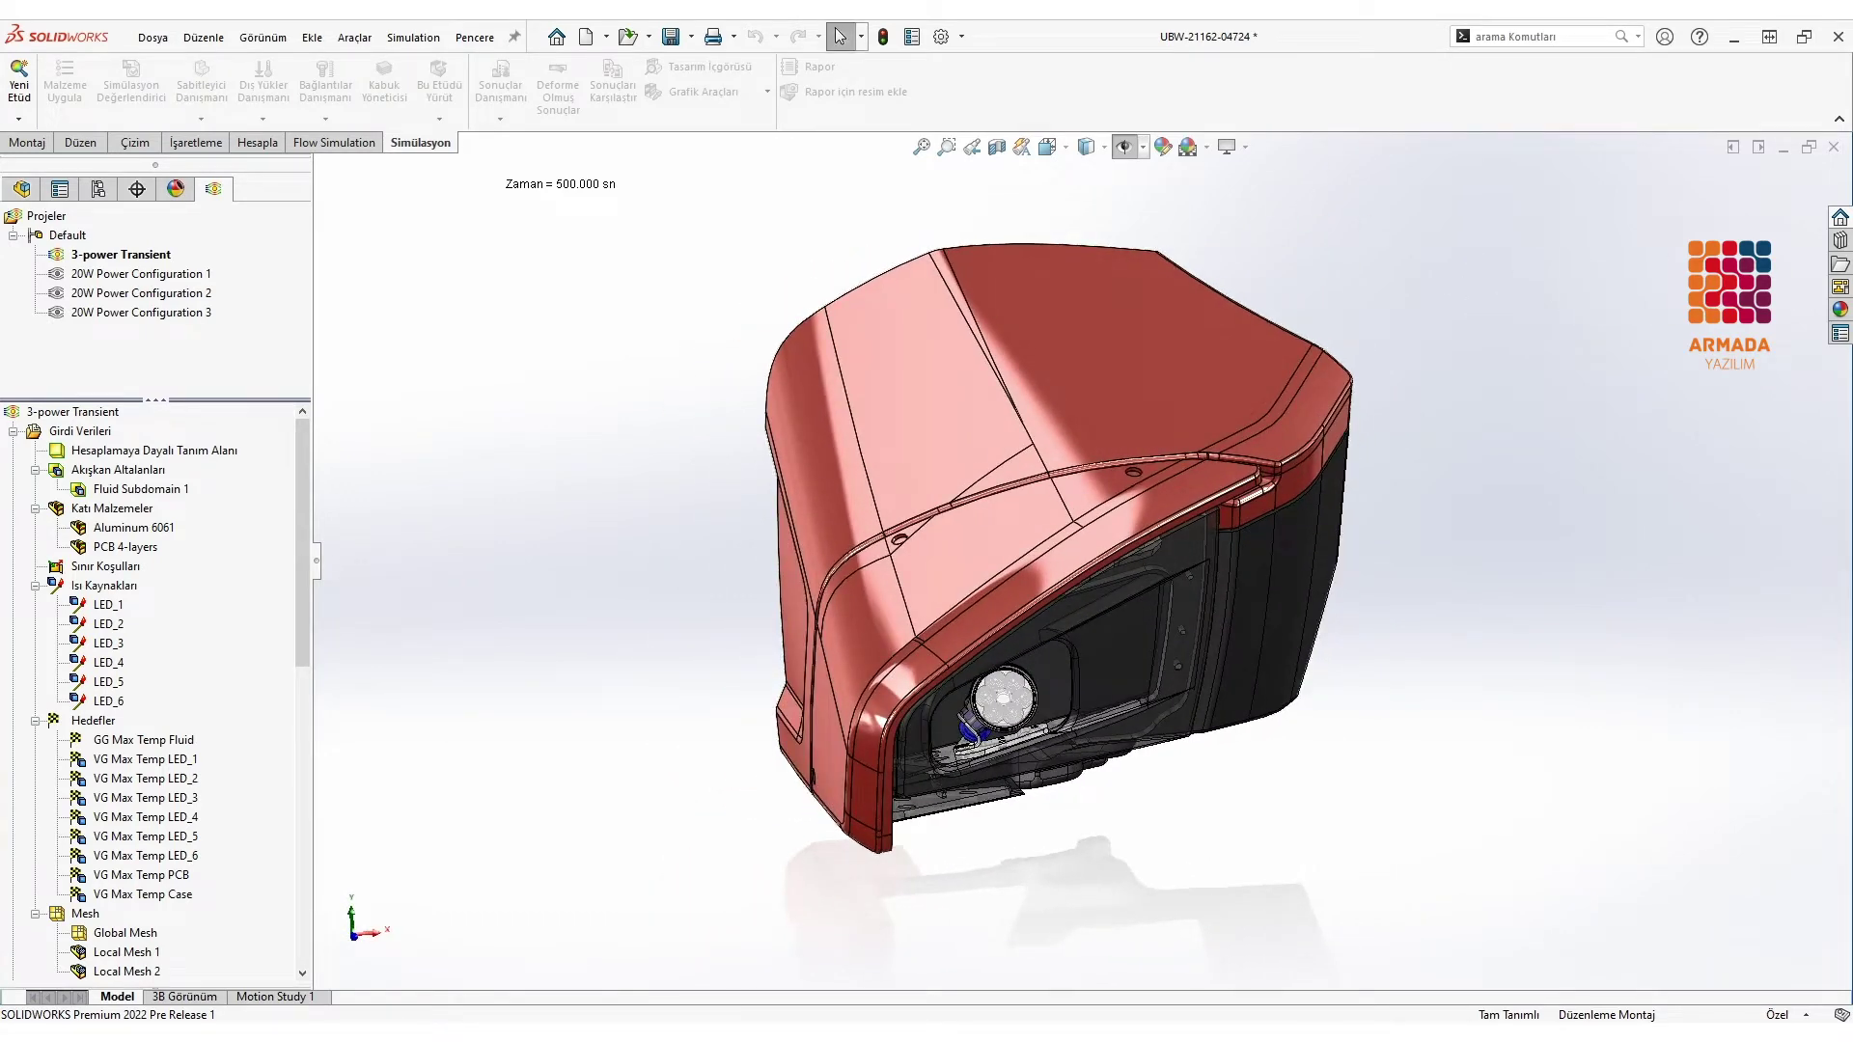
# Step: Zoom in on the LED lamp assembly full-screen, rotate it, then fit the whole housing back
pyautogui.click(948, 149)
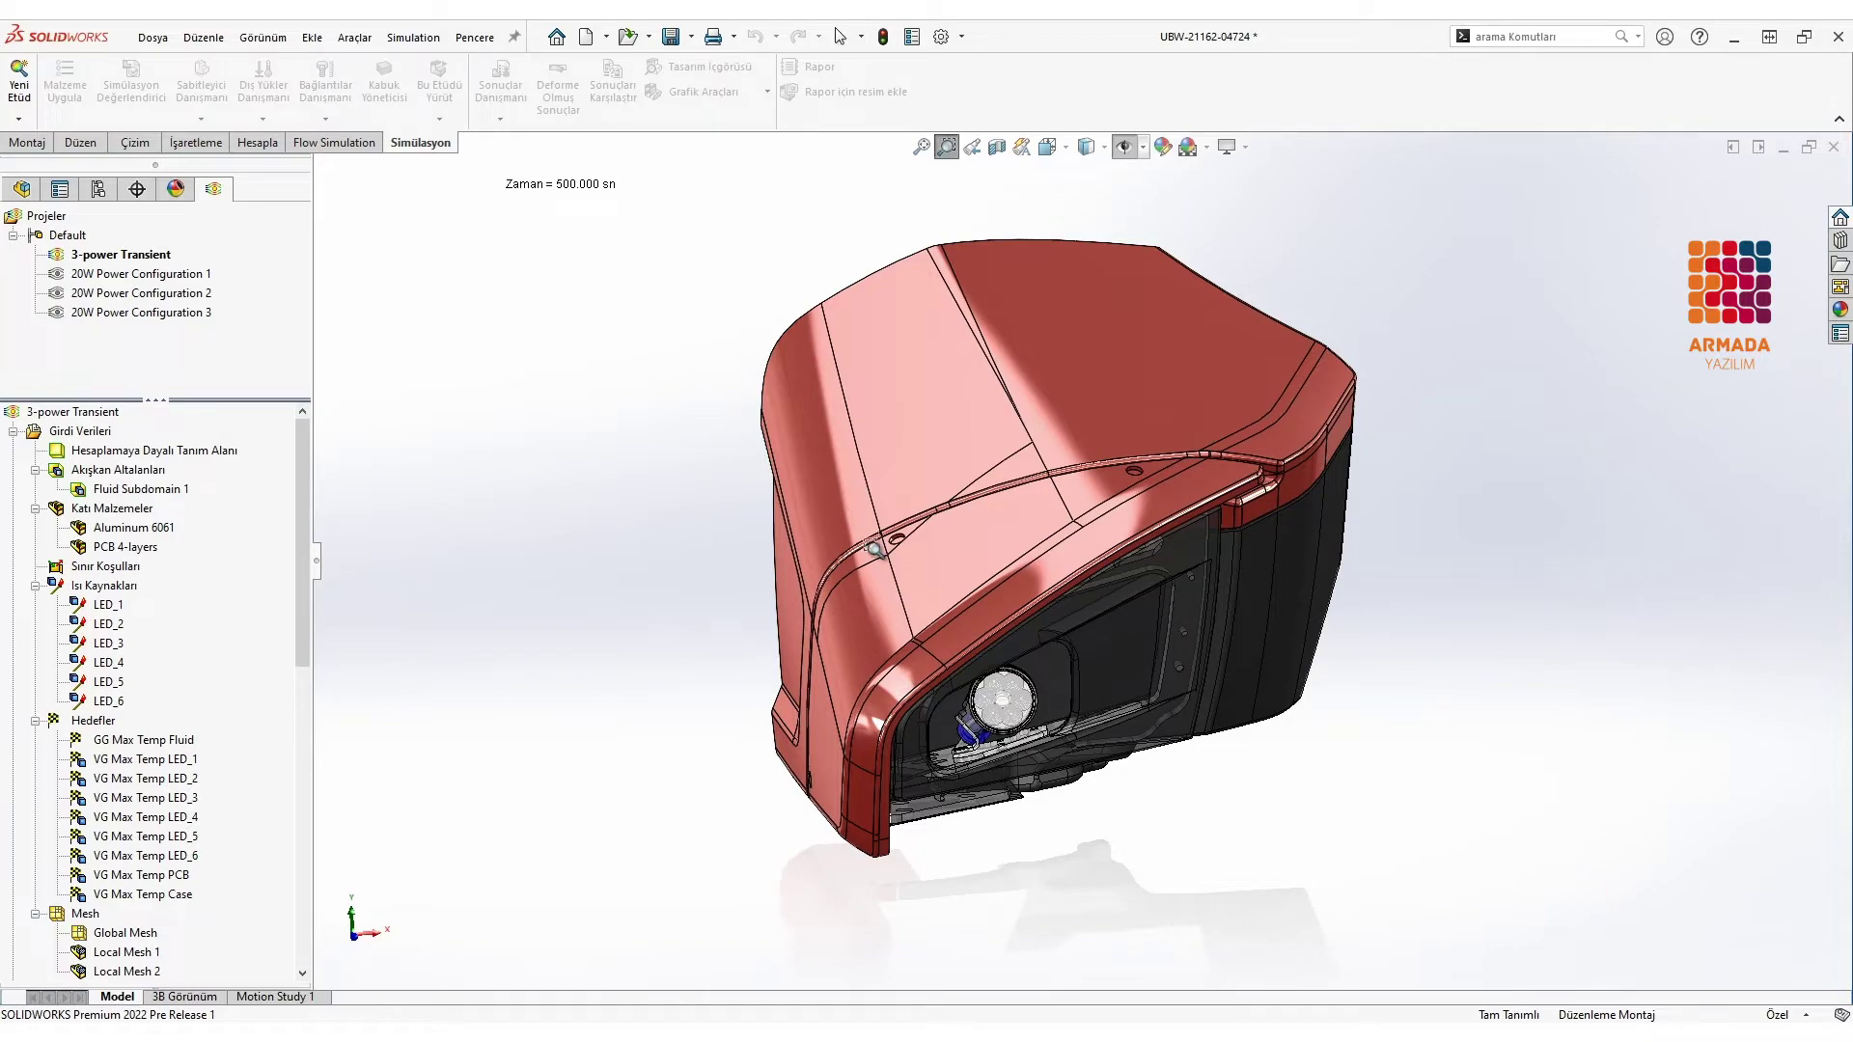
pyautogui.moveTo(980, 618); pyautogui.dragTo(1125, 819)
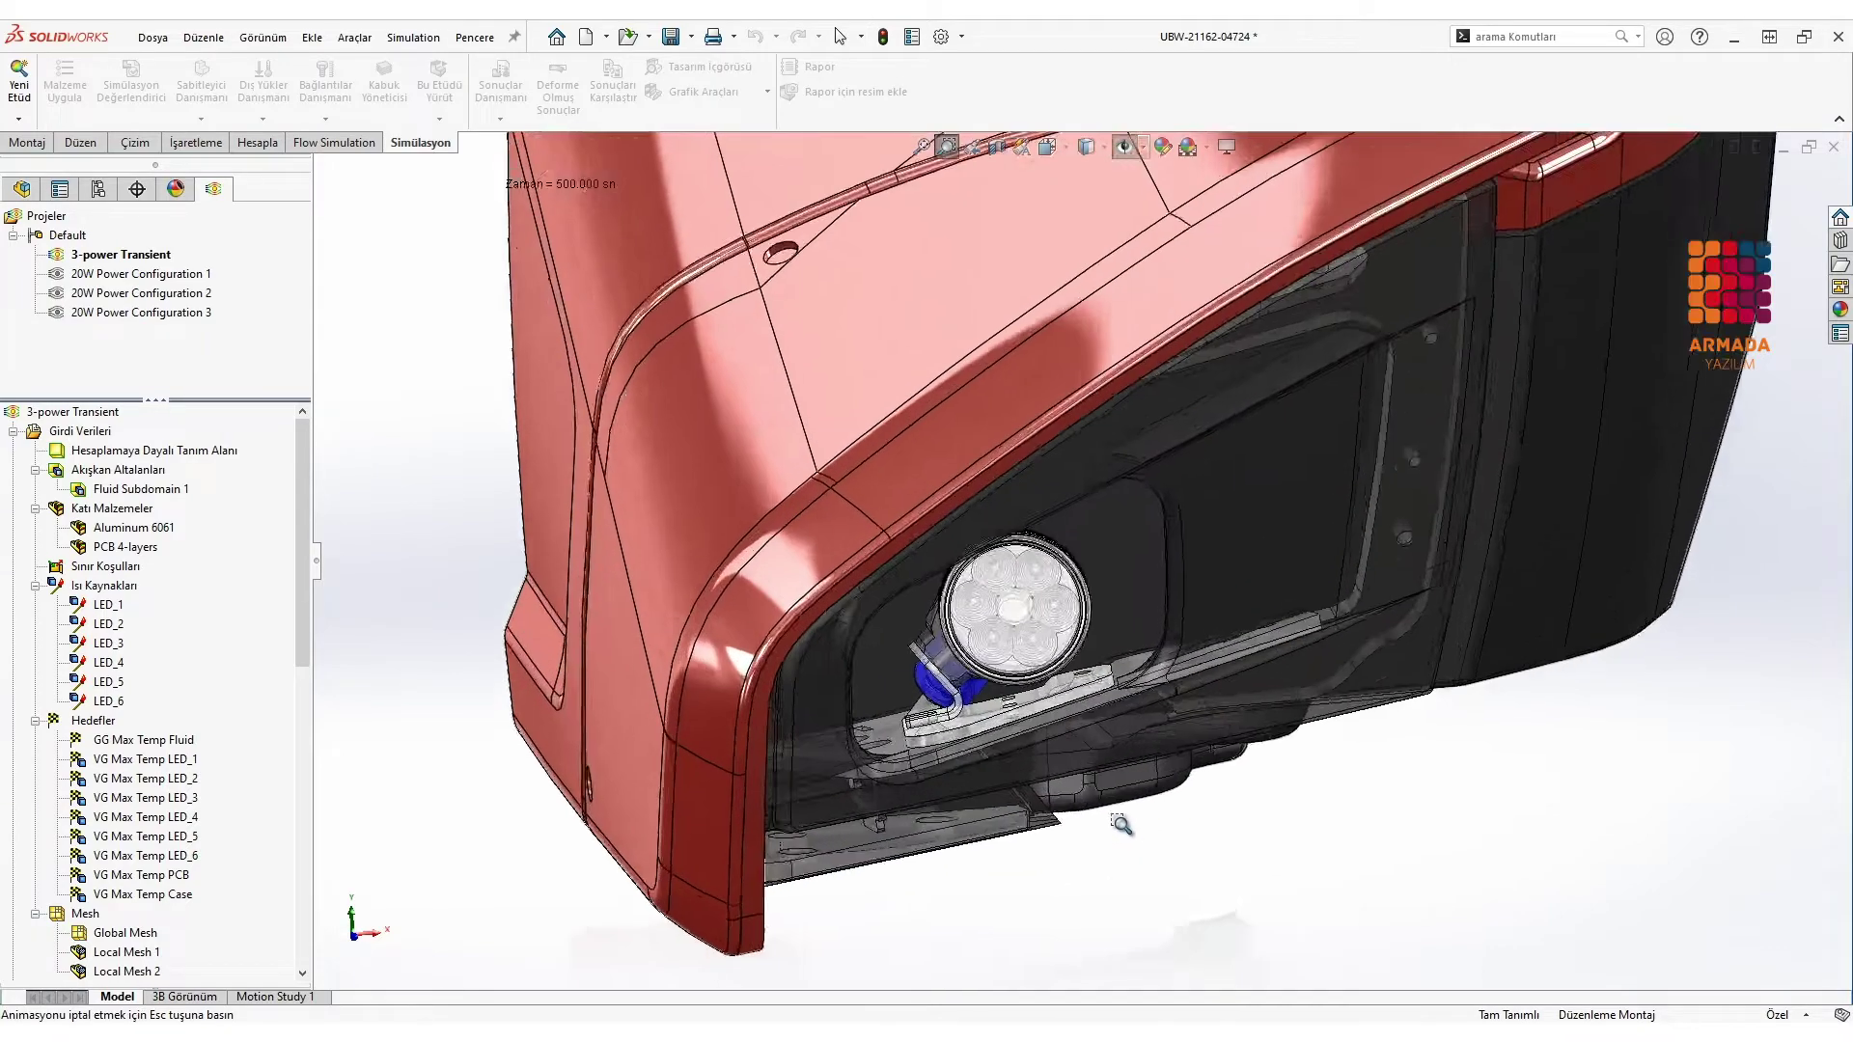
pyautogui.press('F11')
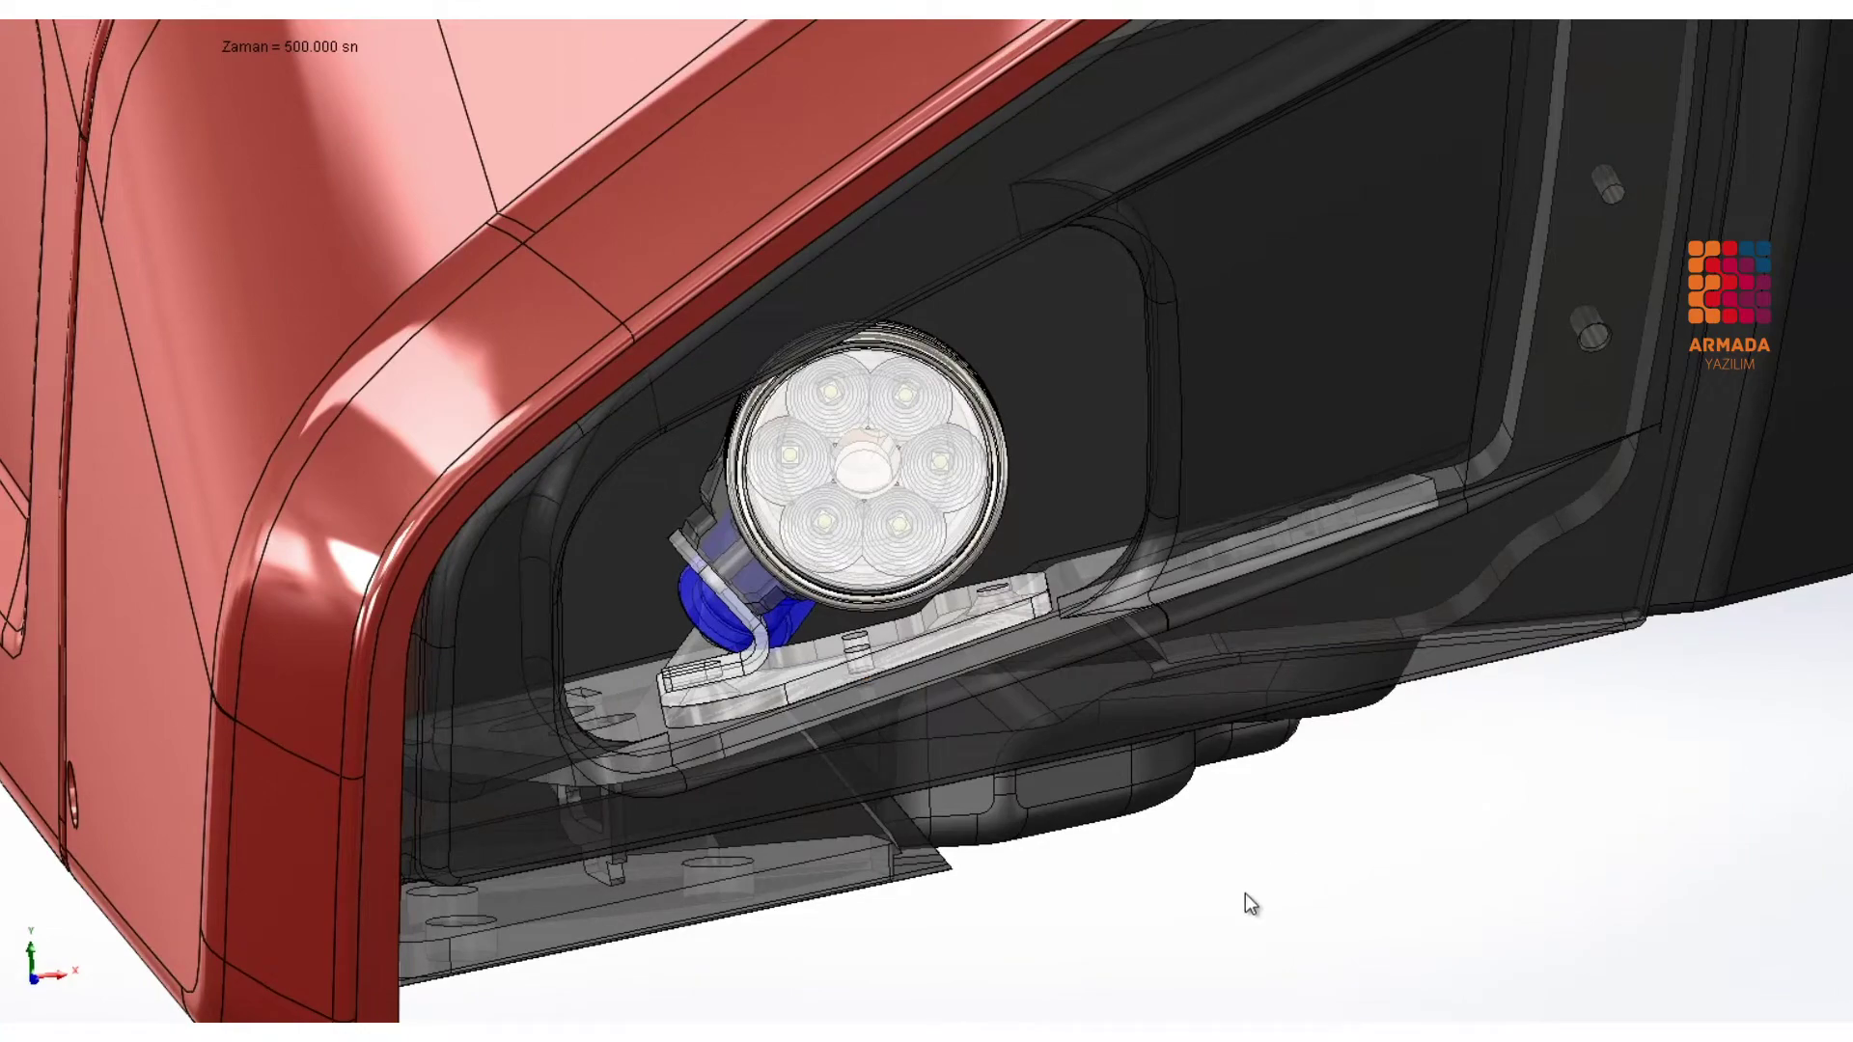
pyautogui.moveTo(1139, 825)
pyautogui.mouseDown(button='middle')
pyautogui.moveTo(1084, 786)
pyautogui.moveTo(1091, 813)
pyautogui.mouseUp(button='middle')
pyautogui.keyDown('ctrl'); pyautogui.moveTo(670, 740); pyautogui.dragTo(1118, 817, button='middle'); pyautogui.keyUp('ctrl')
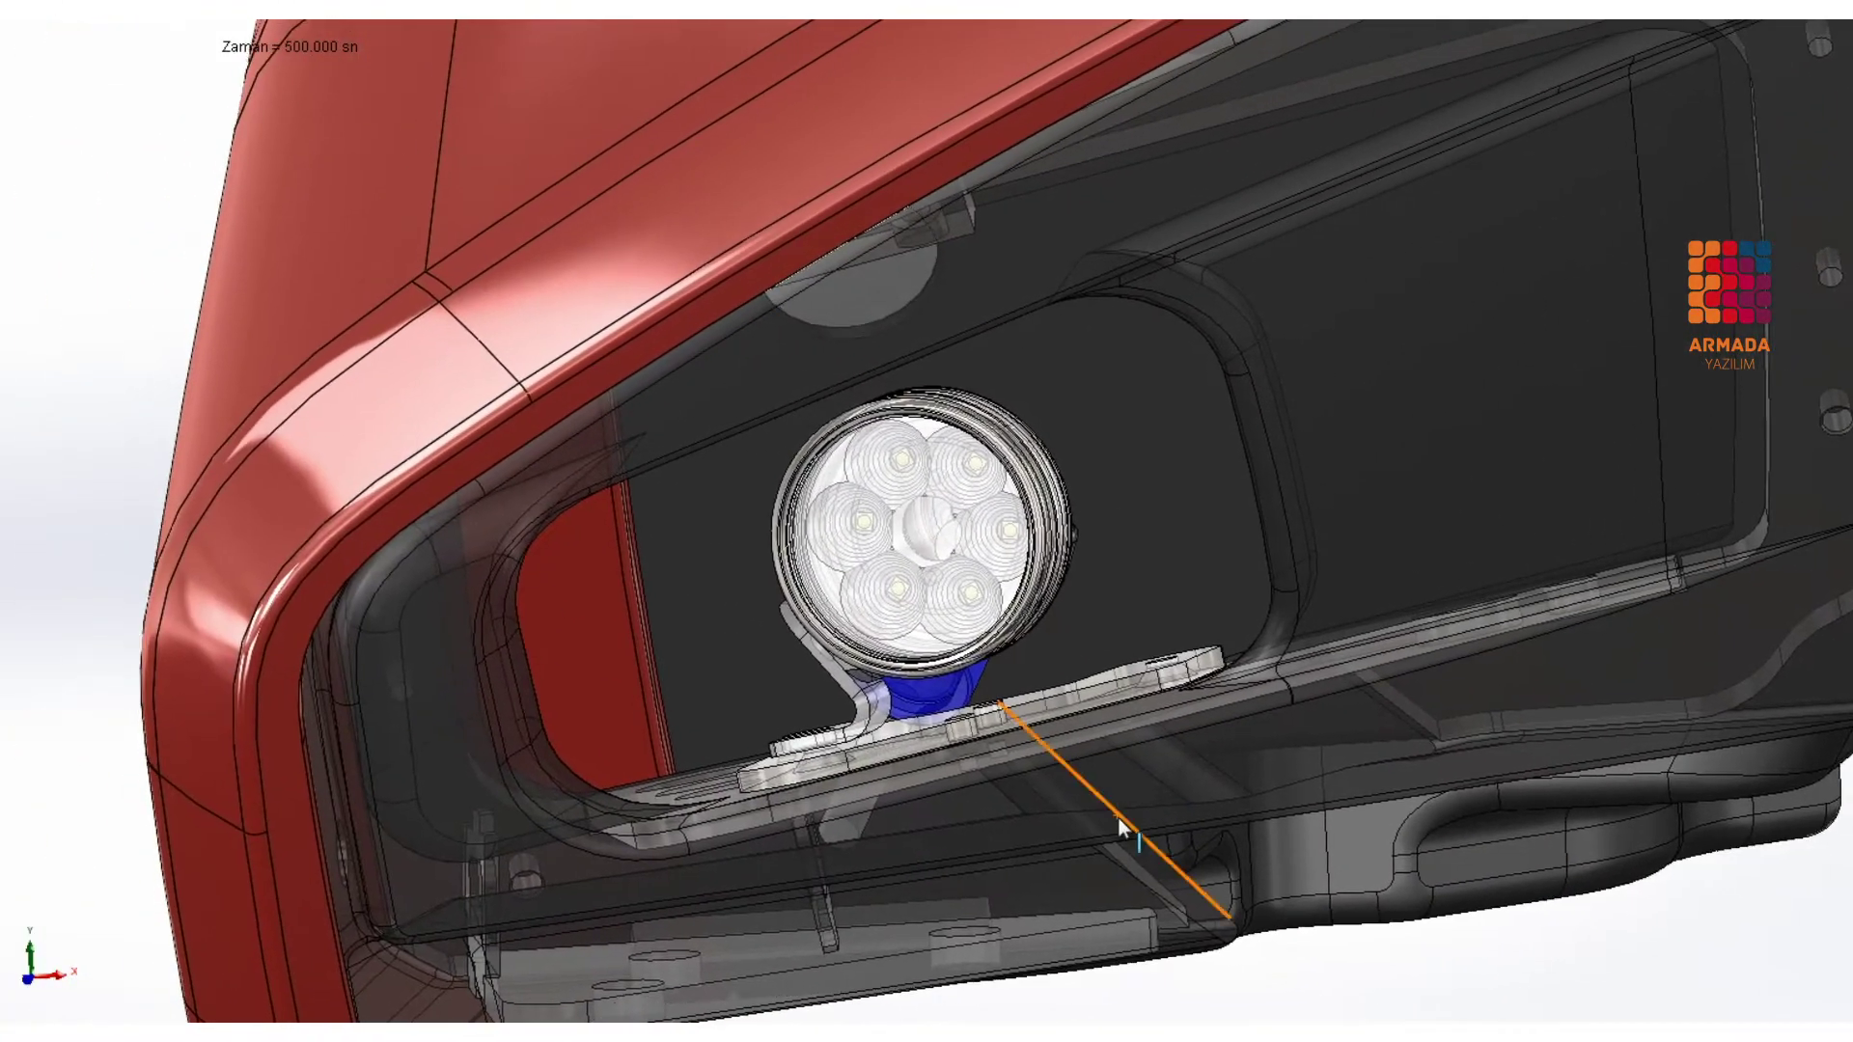
pyautogui.scroll(-2, 1042, 807)
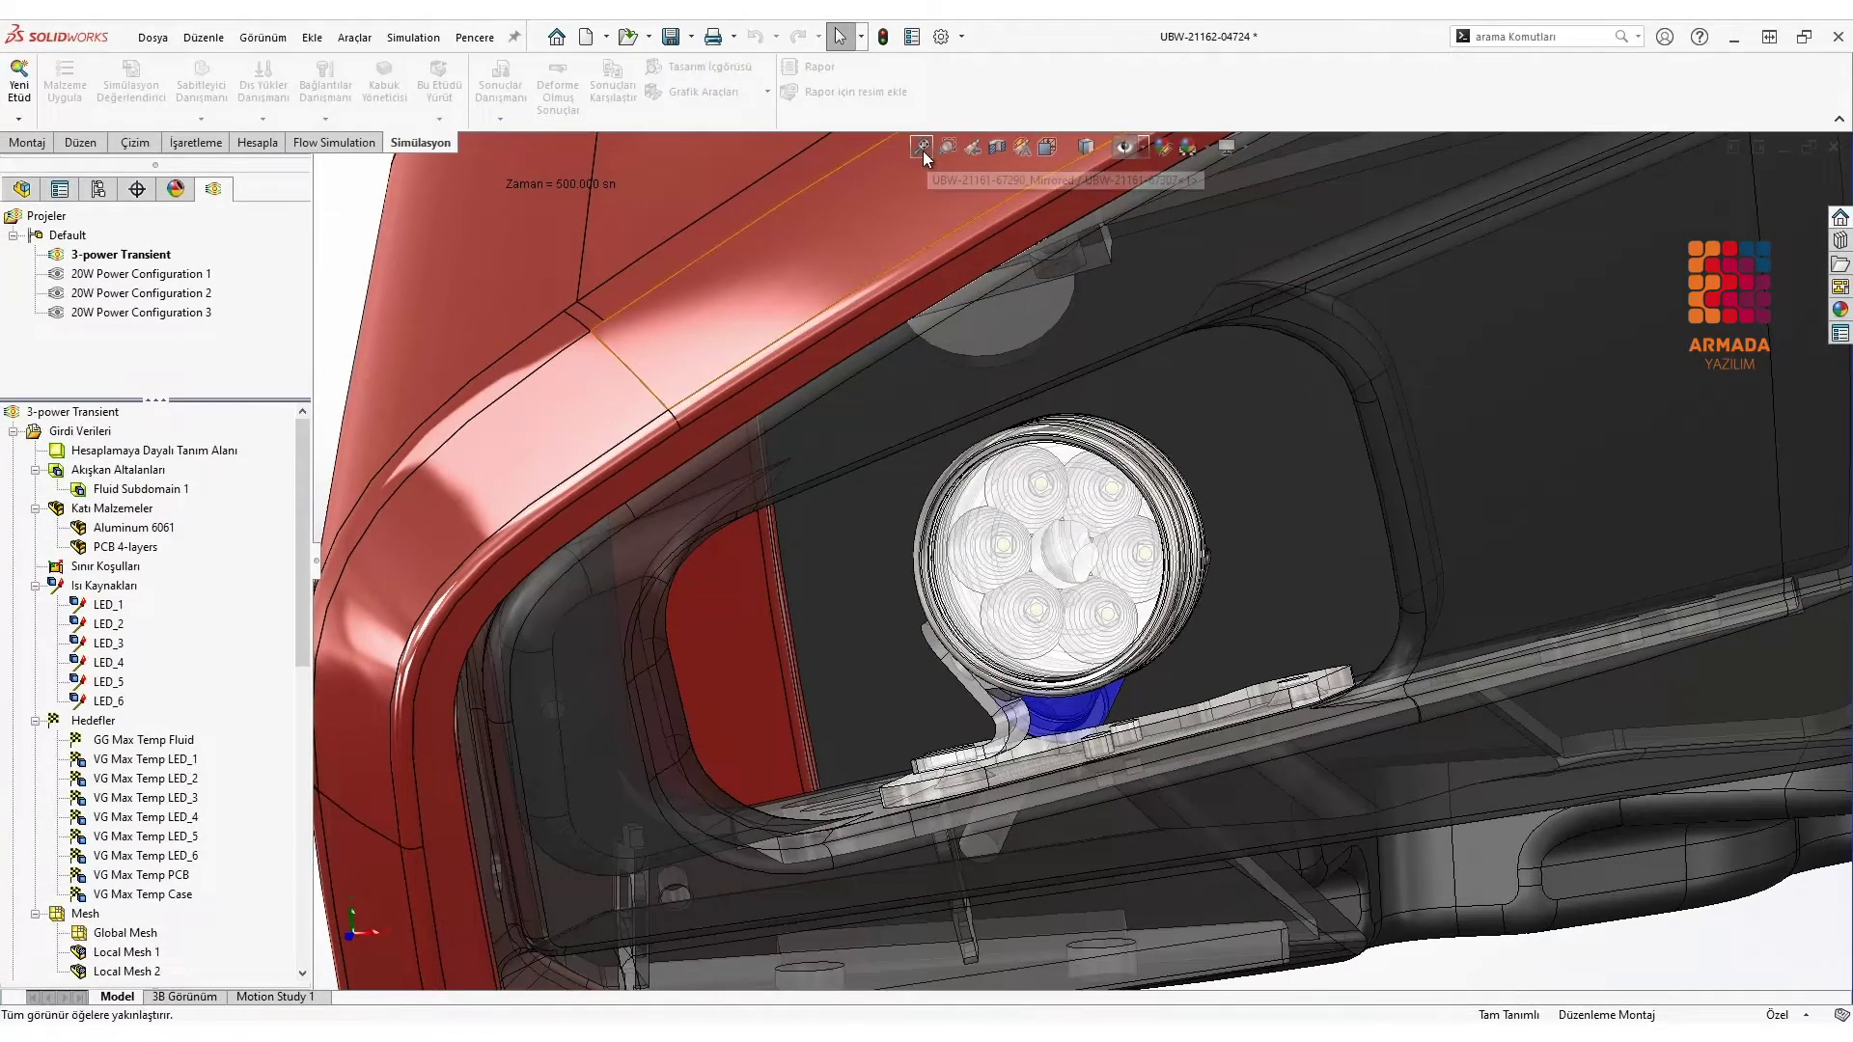
pyautogui.click(921, 147)
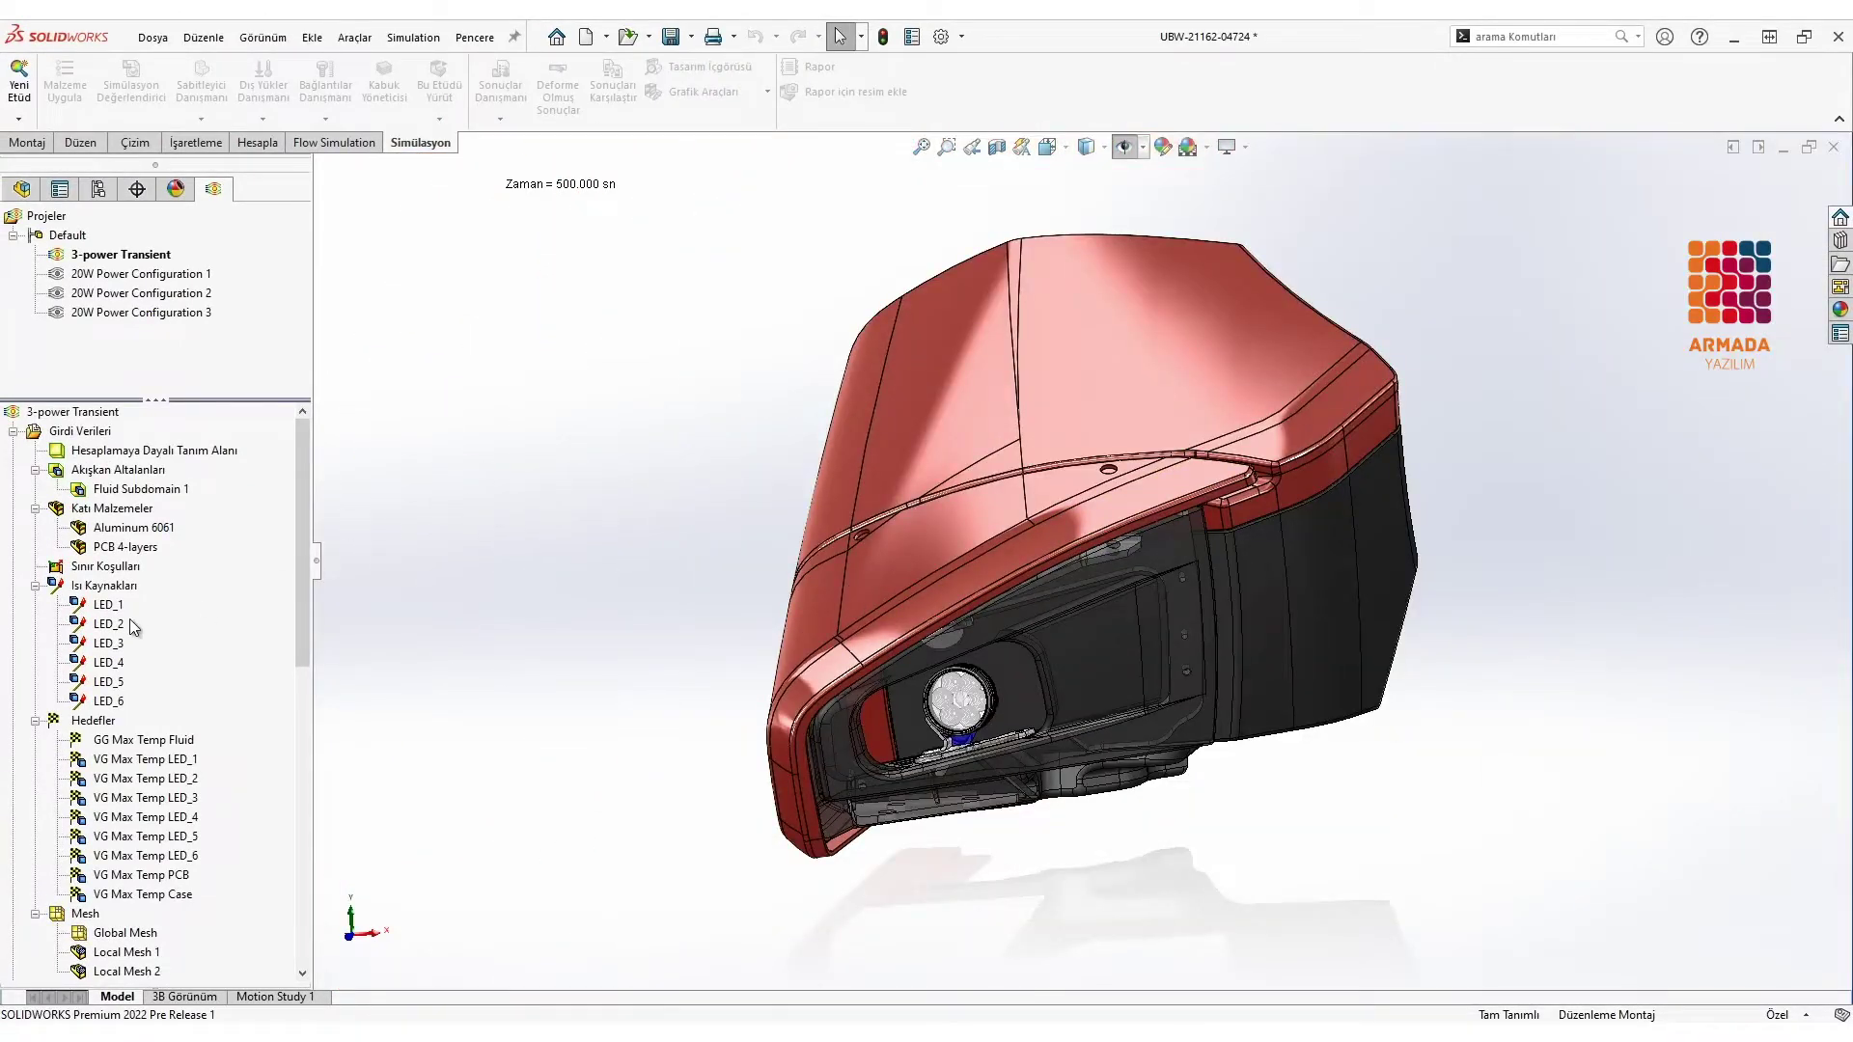
pyautogui.click(111, 605)
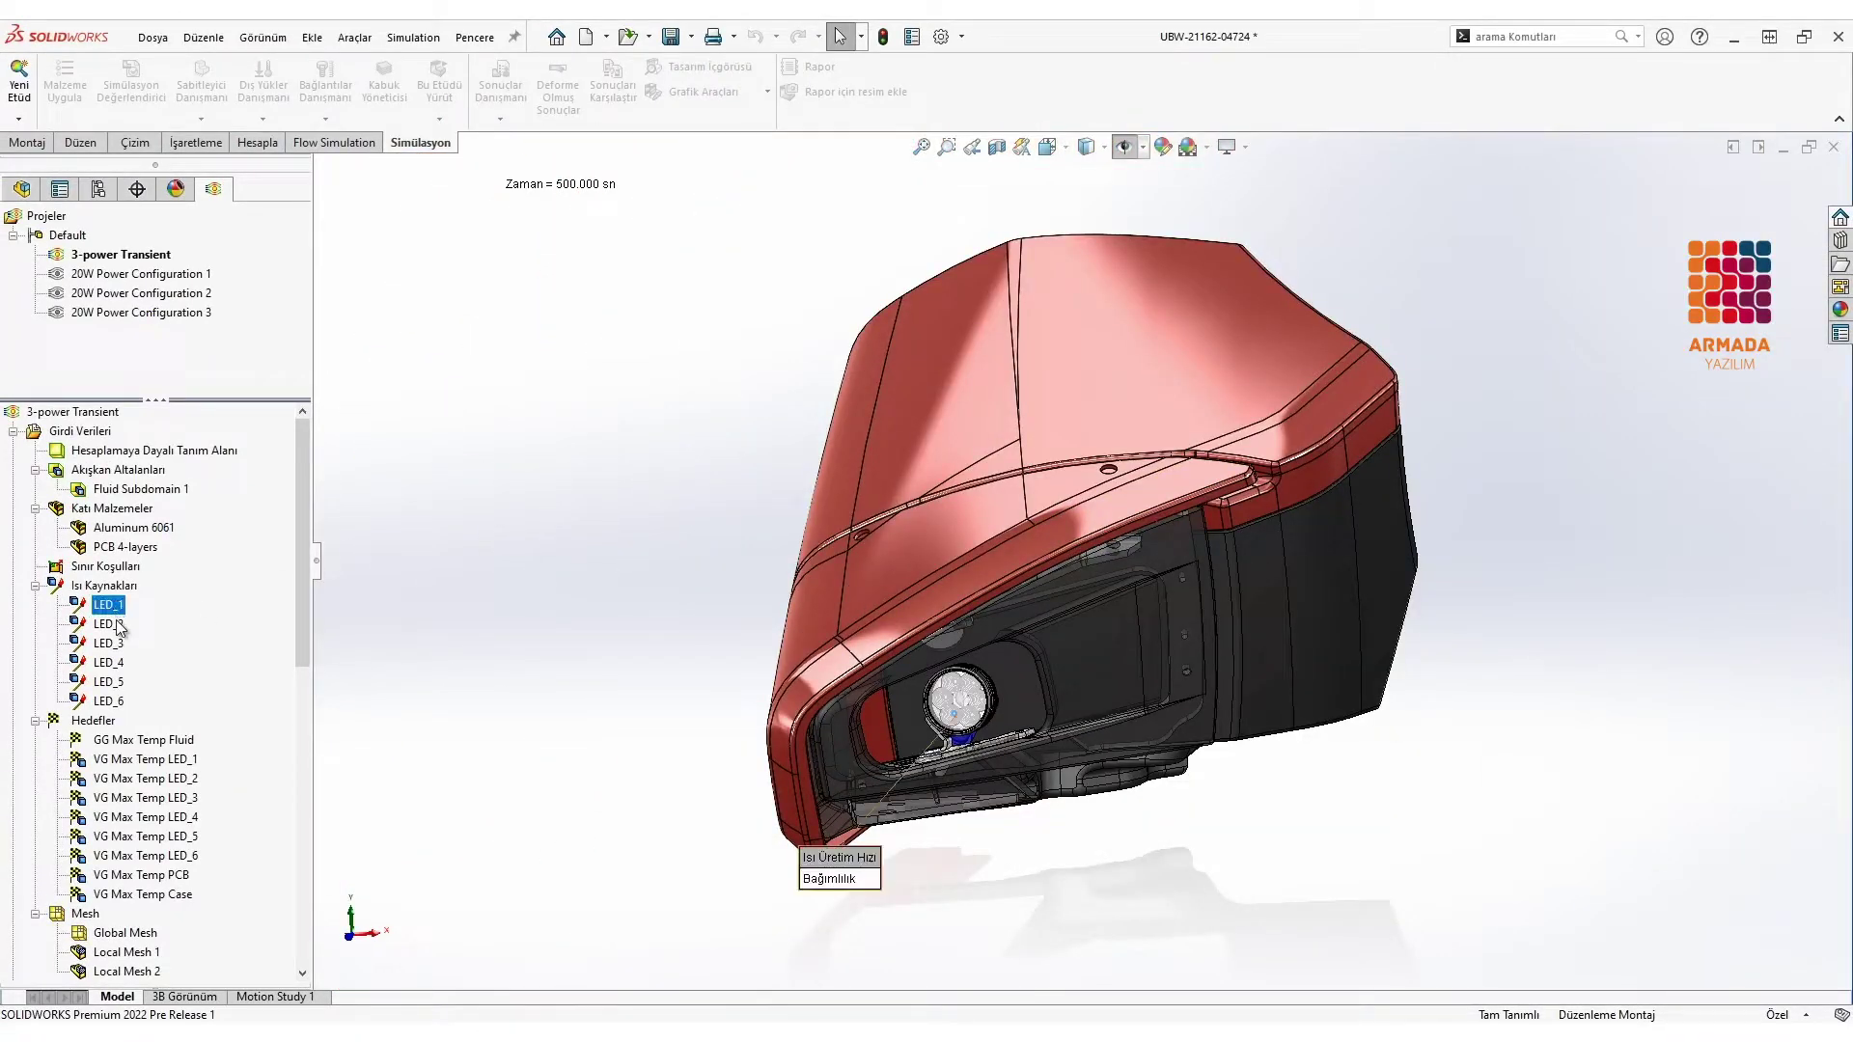
pyautogui.keyDown('shift'); pyautogui.click(118, 701); pyautogui.keyUp('shift')
pyautogui.rightClick(118, 699)
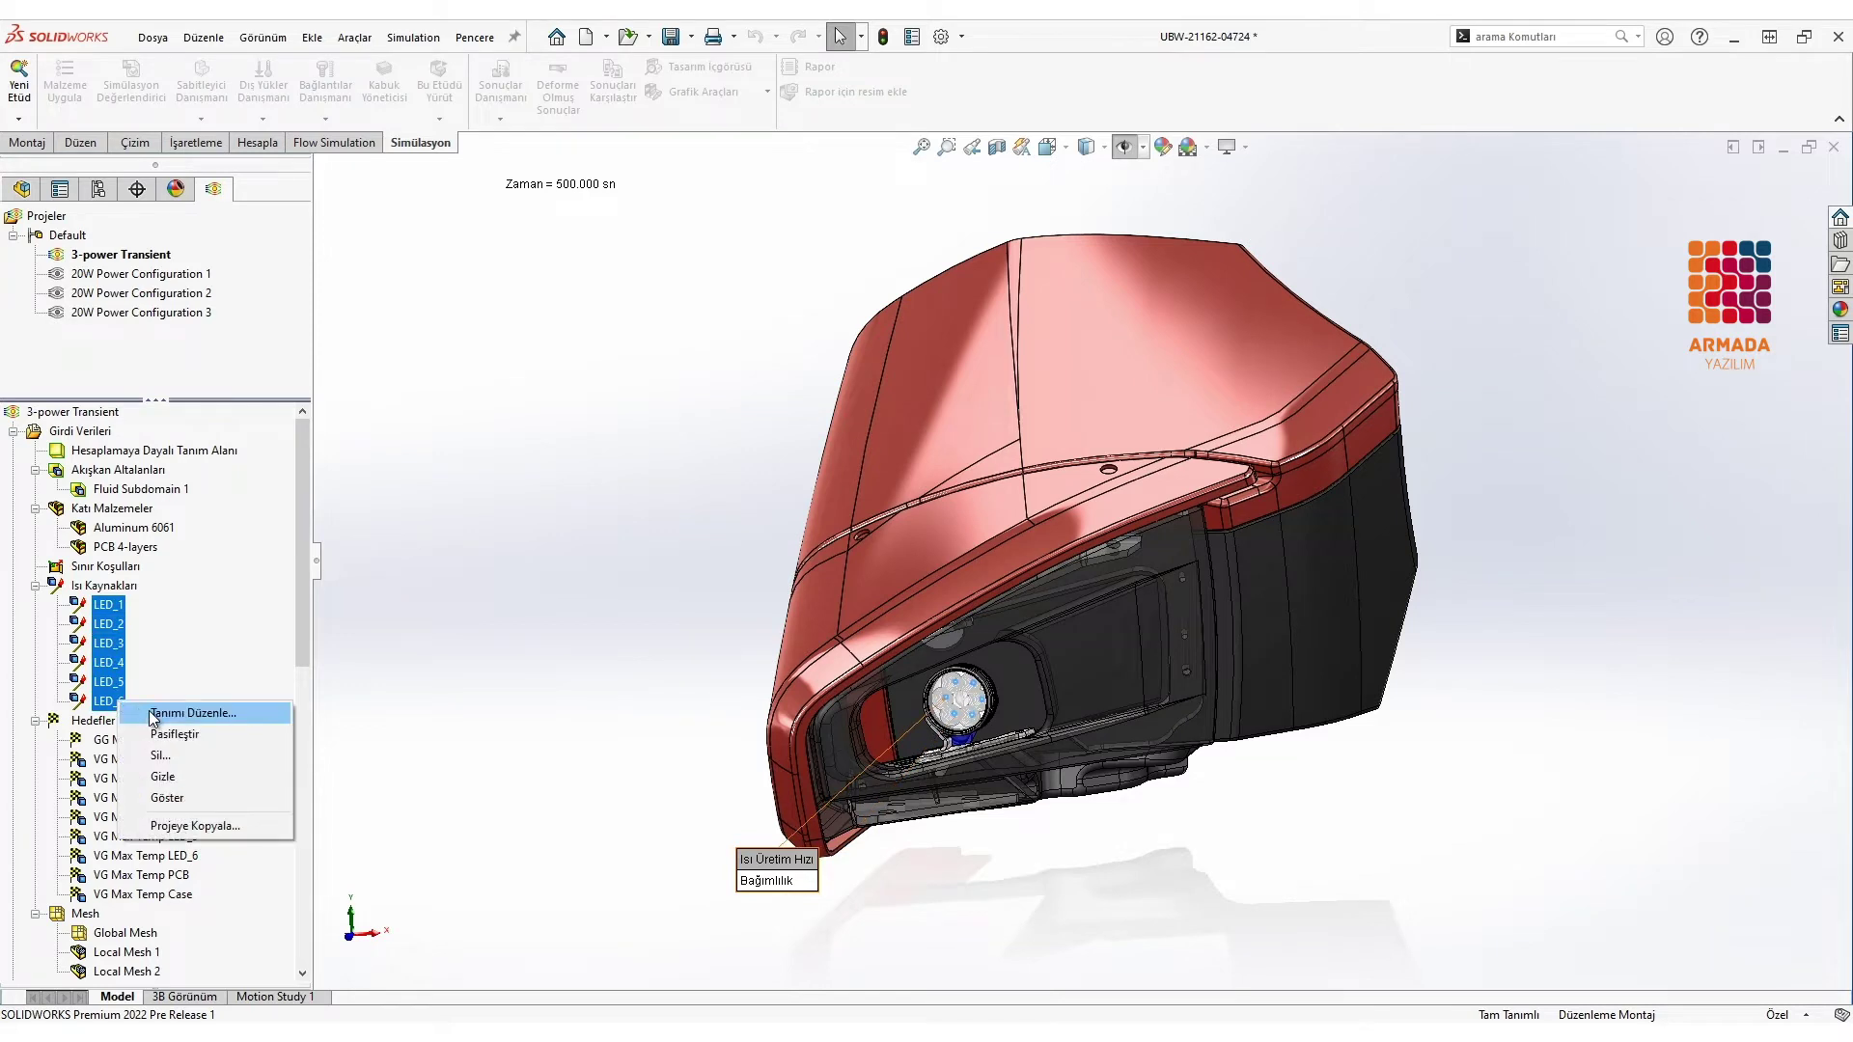
pyautogui.click(148, 714)
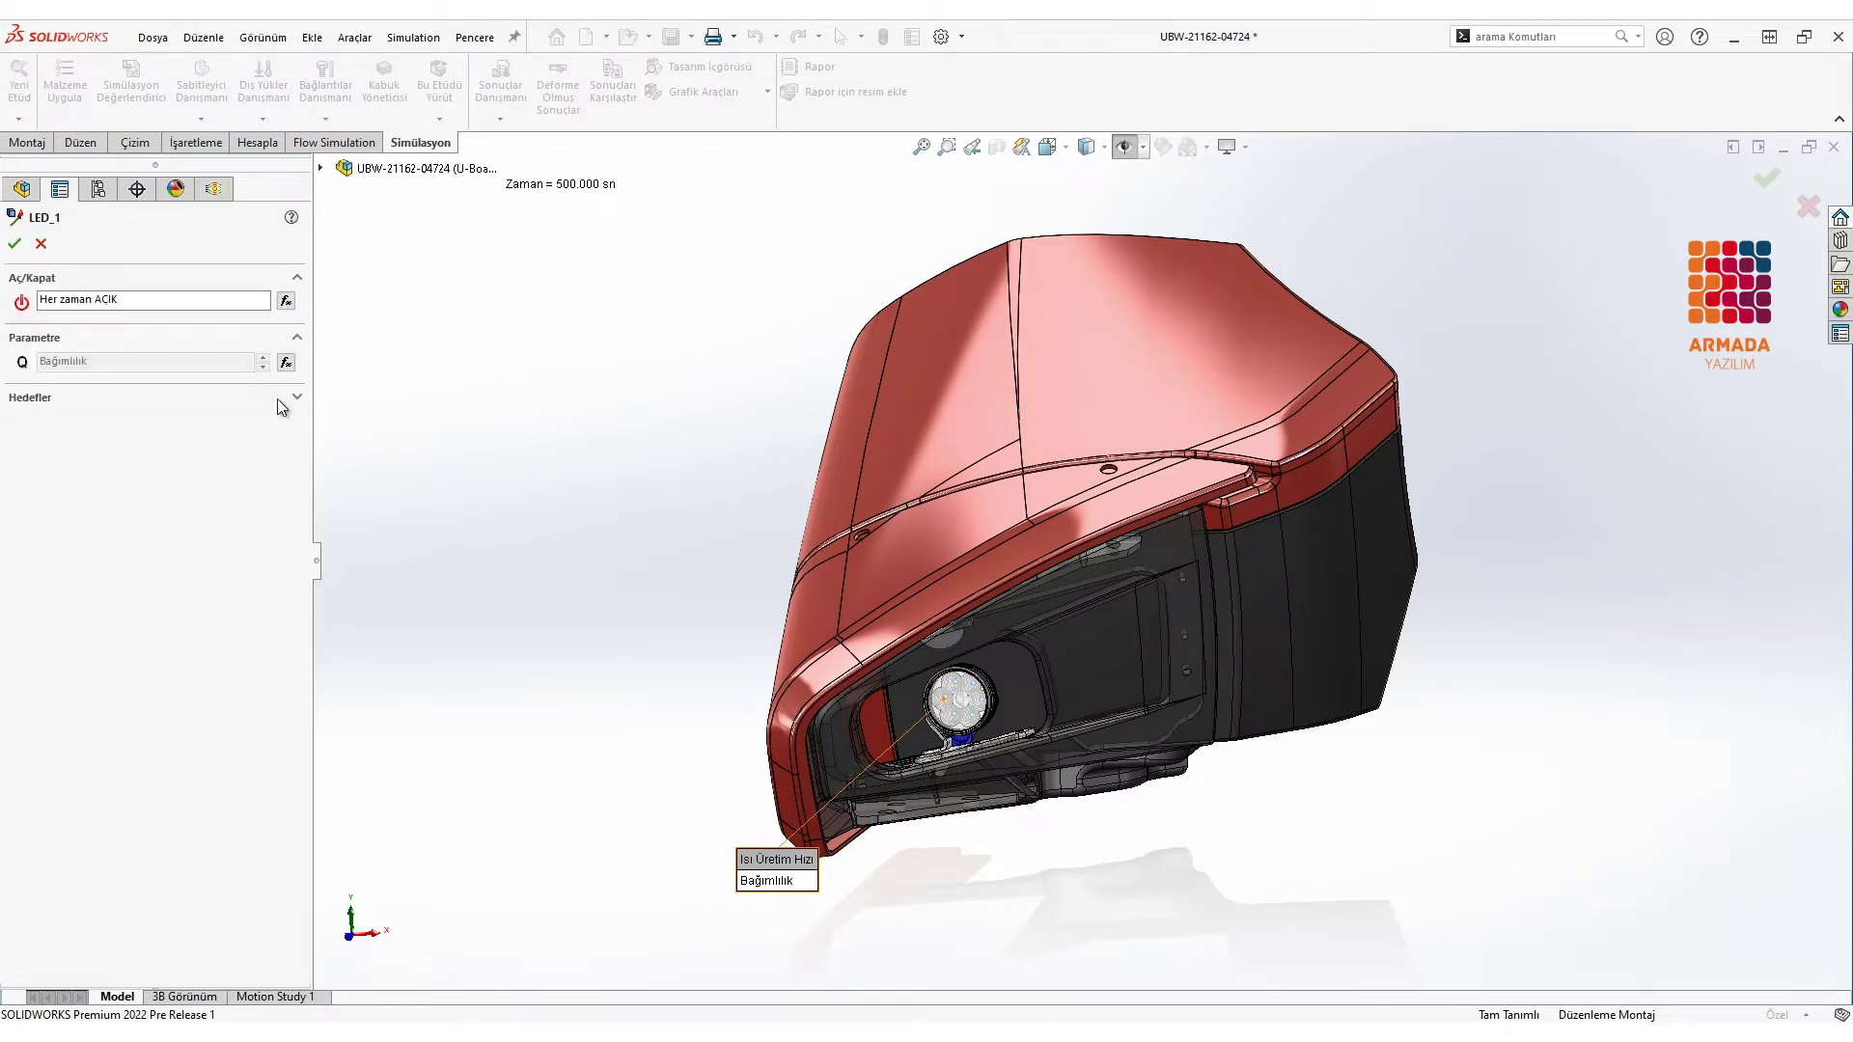
pyautogui.click(287, 364)
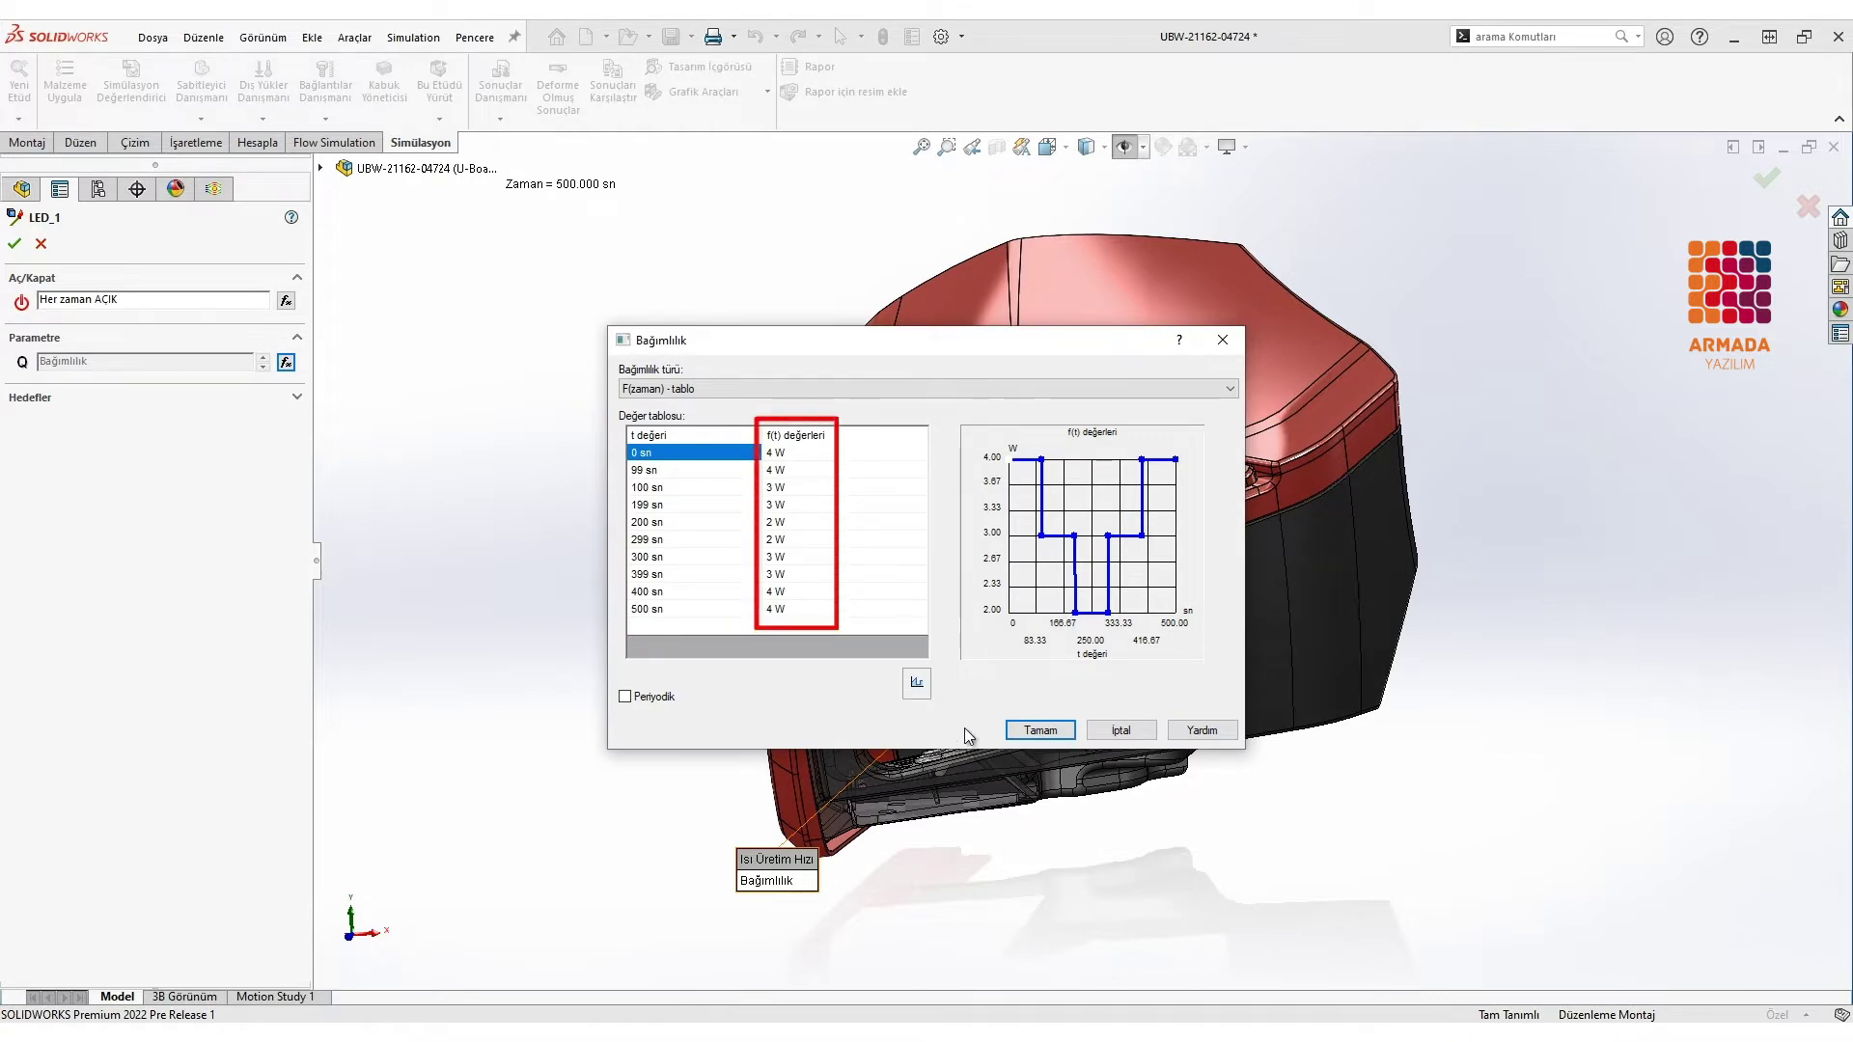
pyautogui.click(1222, 340)
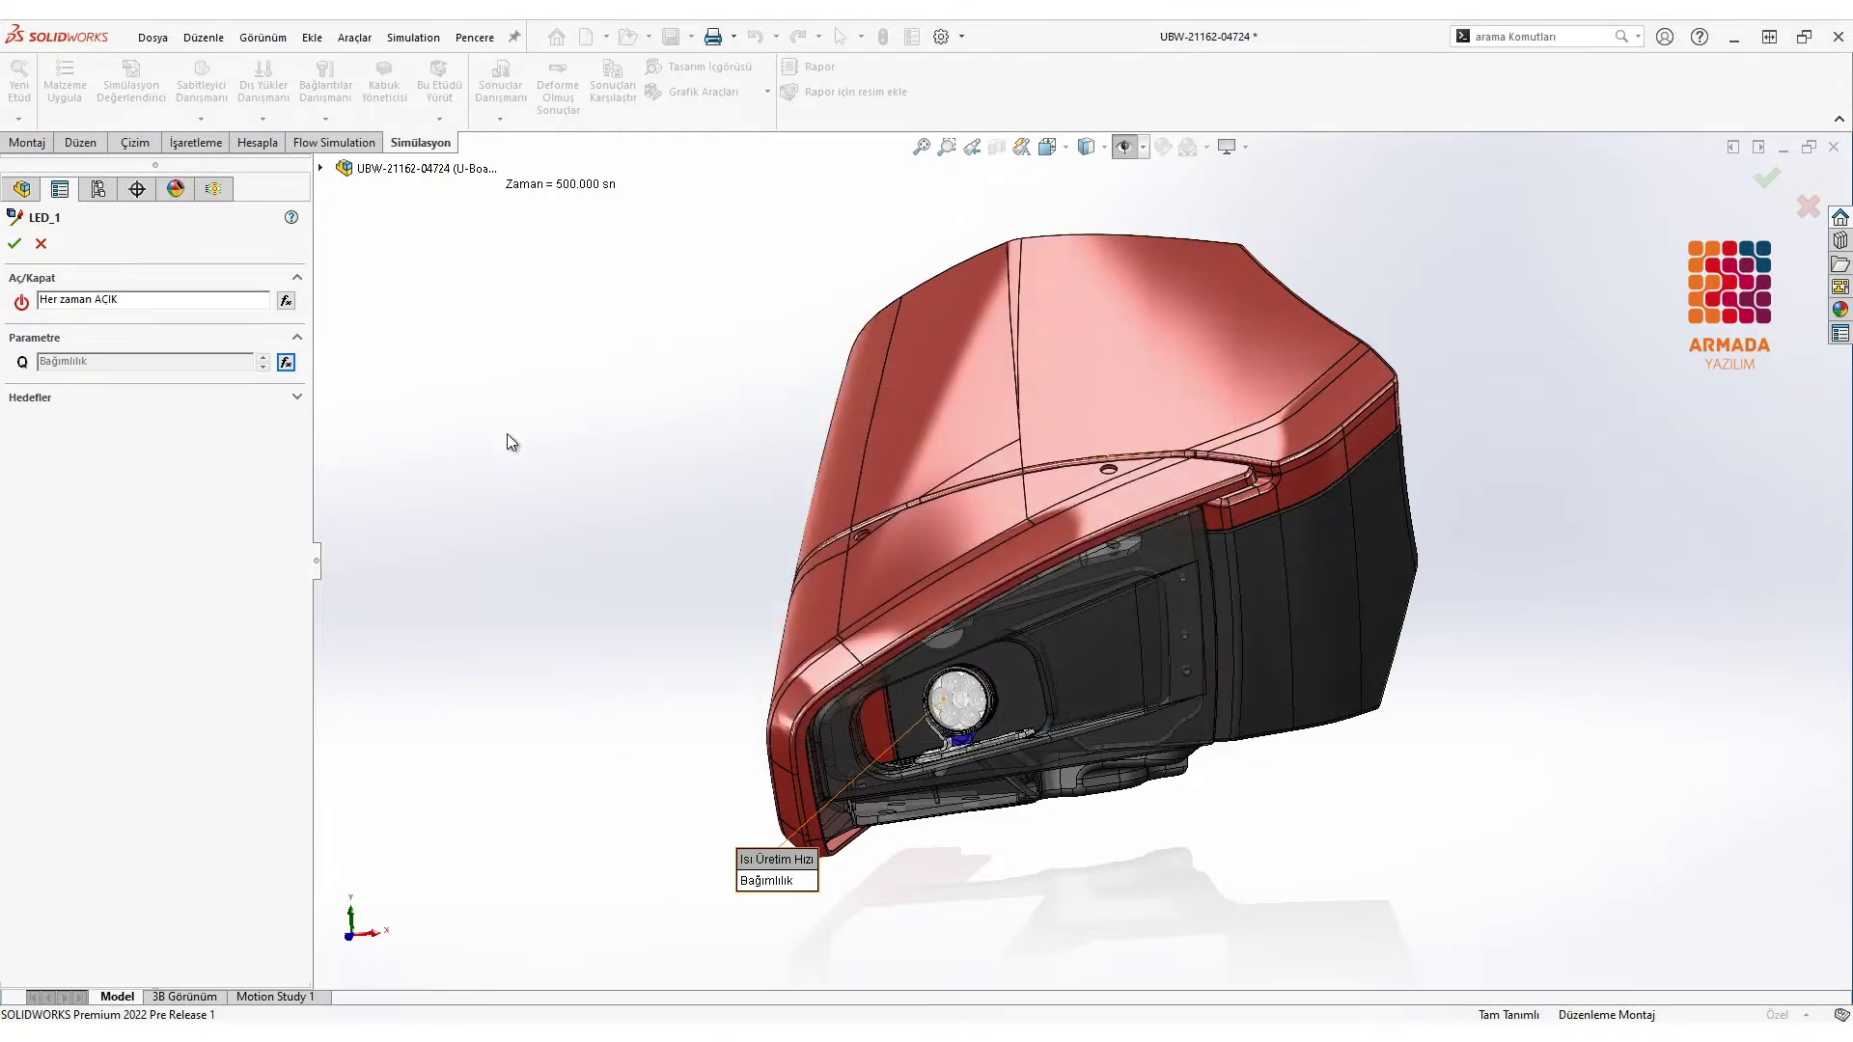
pyautogui.click(39, 247)
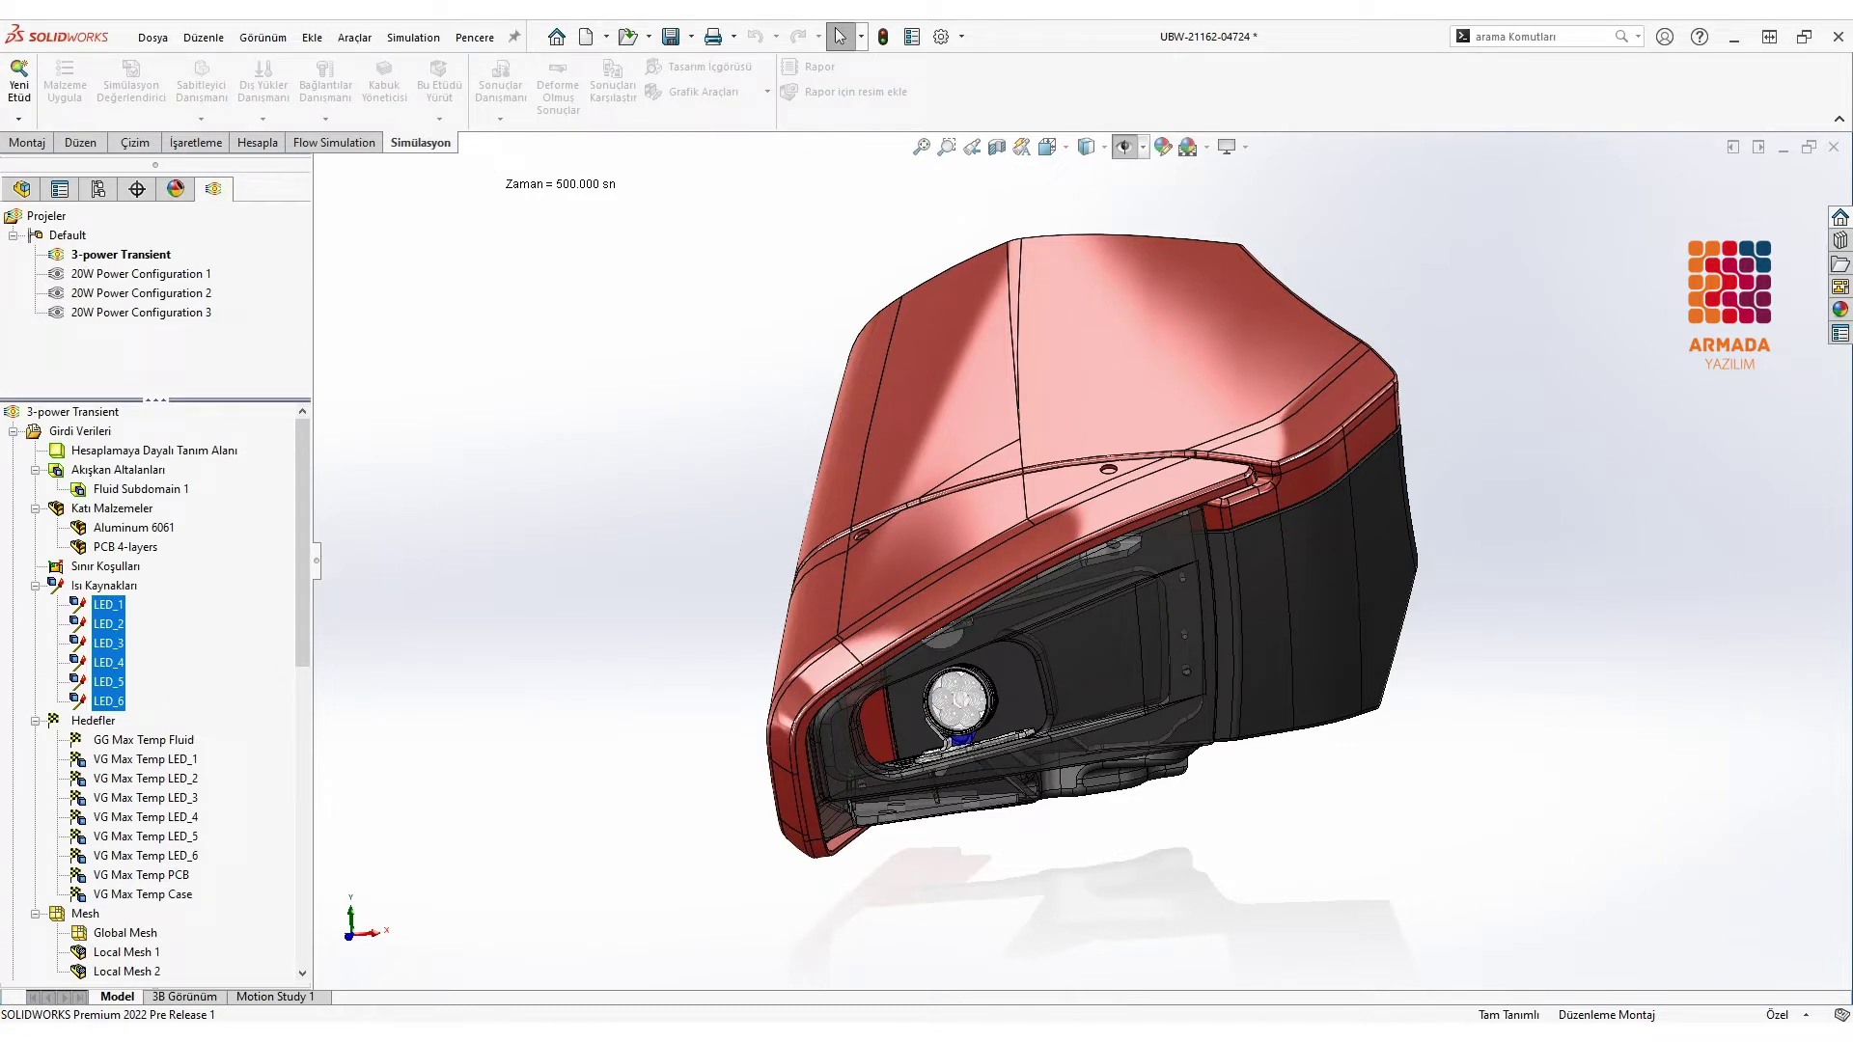
# Step: Open the study results in Transient Explorer and move the time playback bar aside
pyautogui.moveTo(304, 647); pyautogui.dragTo(275, 894)
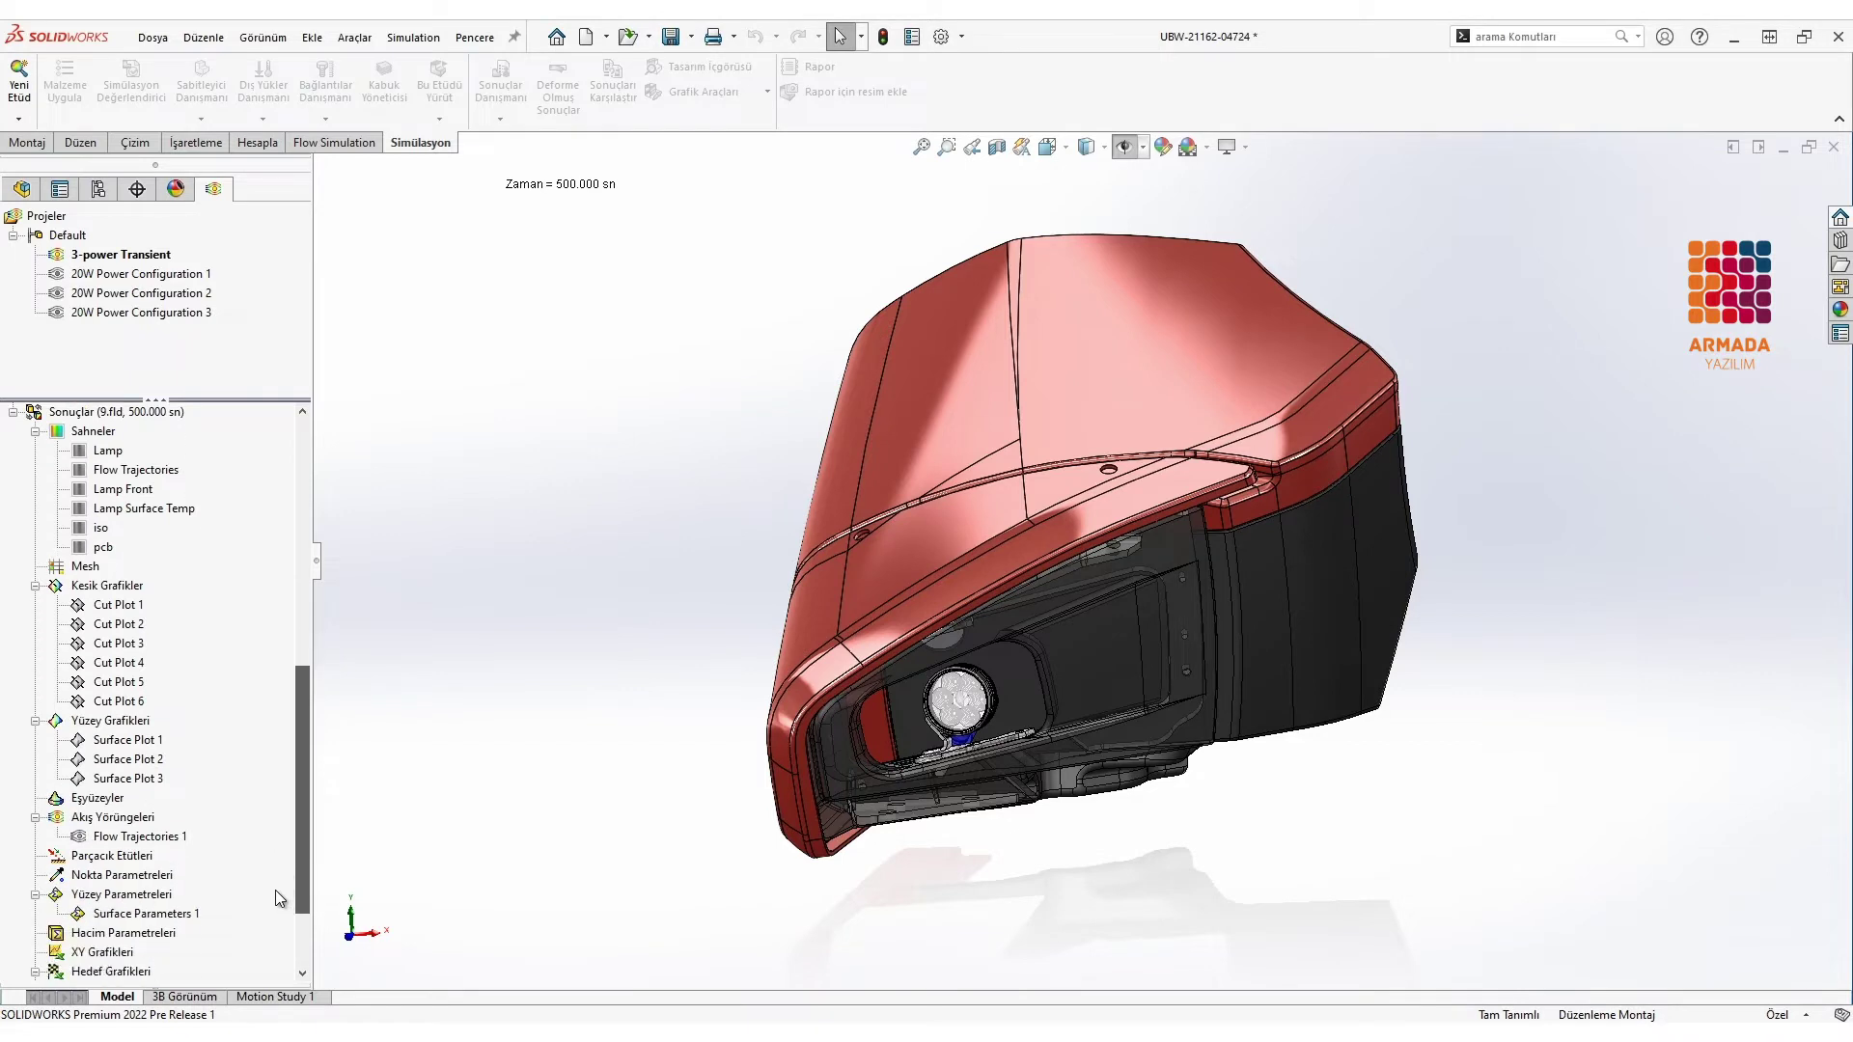
pyautogui.scroll(1, 275, 890)
pyautogui.click(122, 433)
pyautogui.rightClick(121, 433)
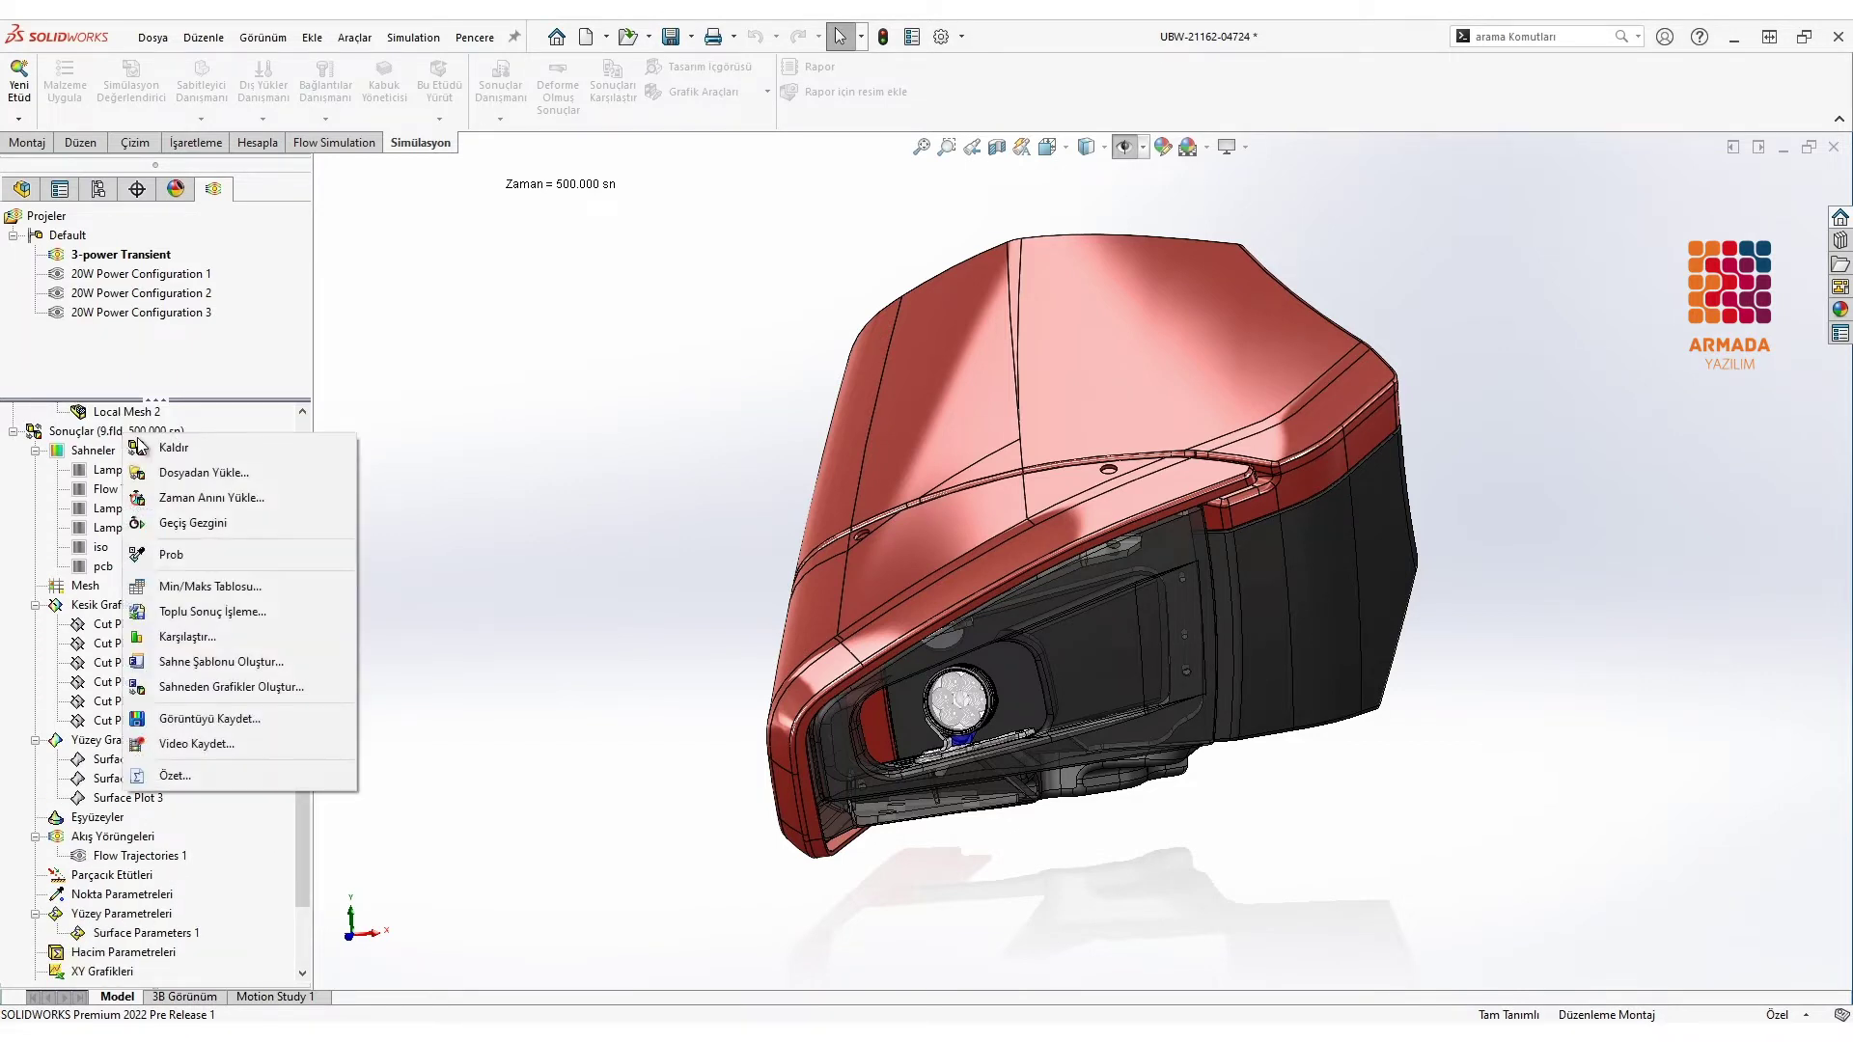
pyautogui.click(205, 528)
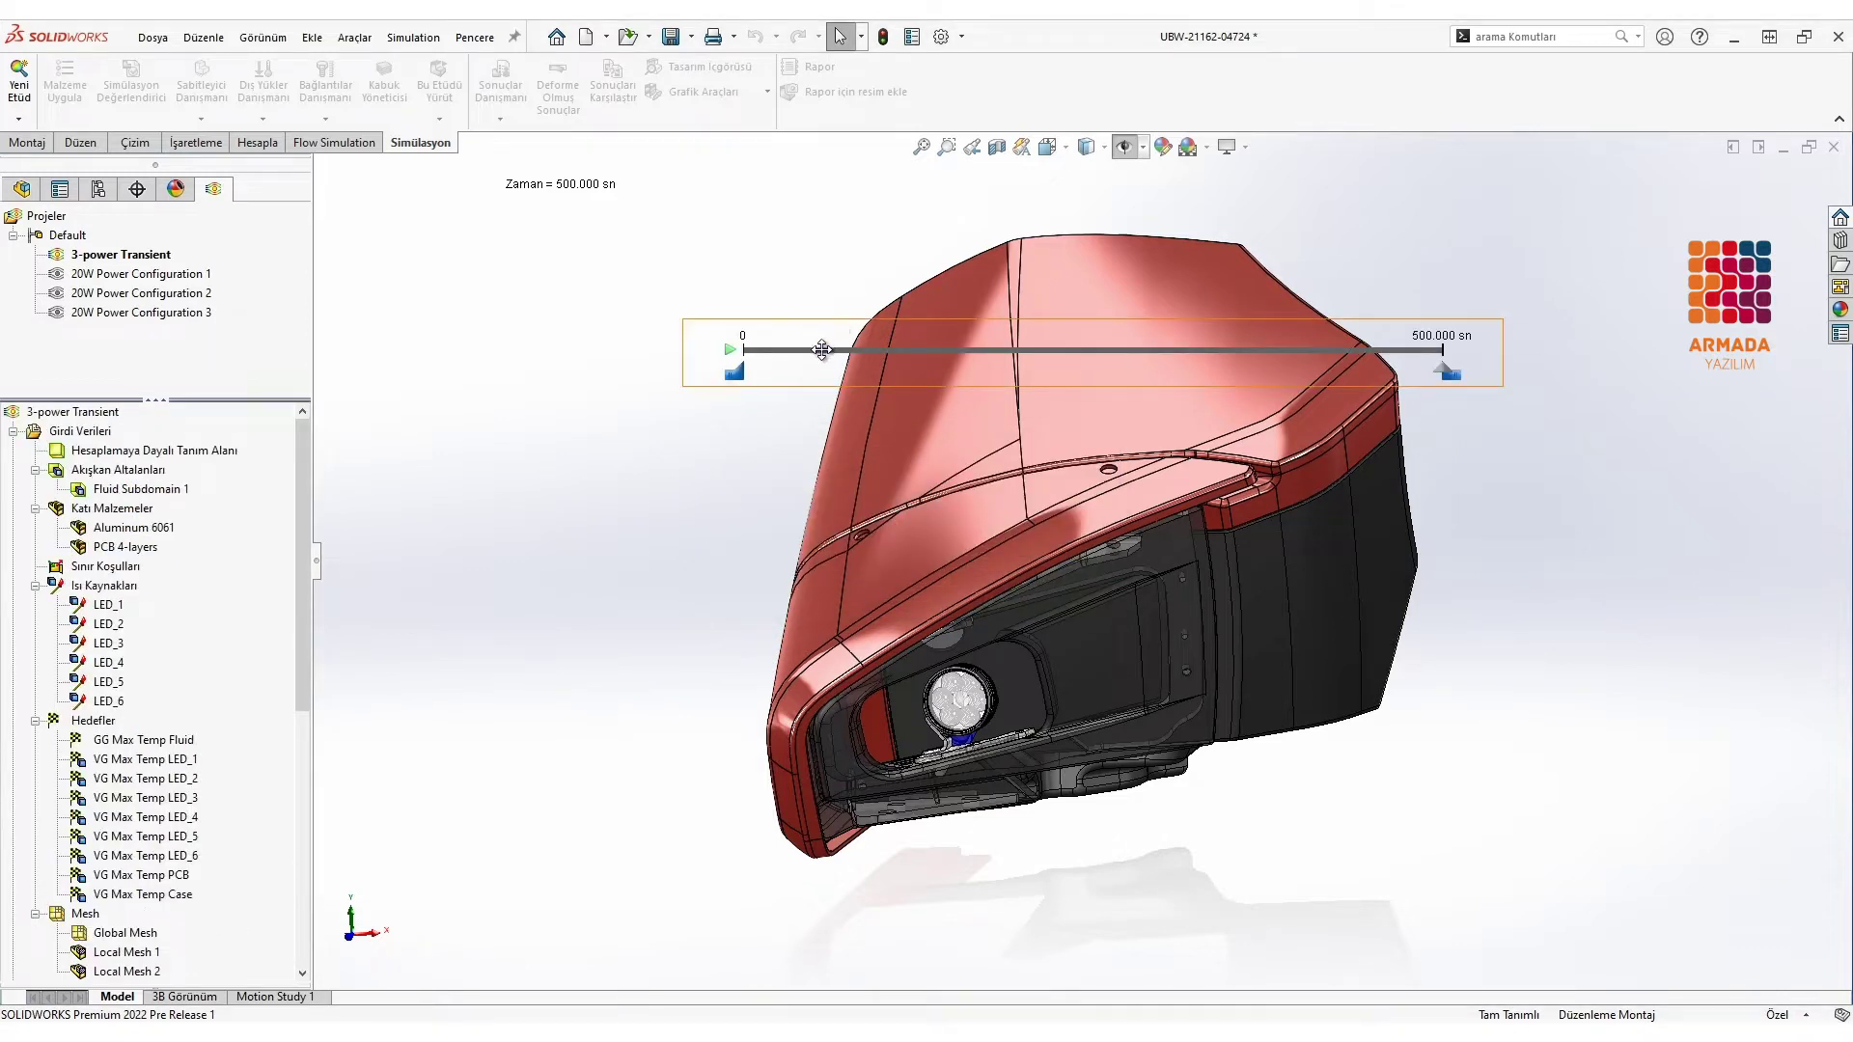
pyautogui.moveTo(822, 350); pyautogui.dragTo(645, 917)
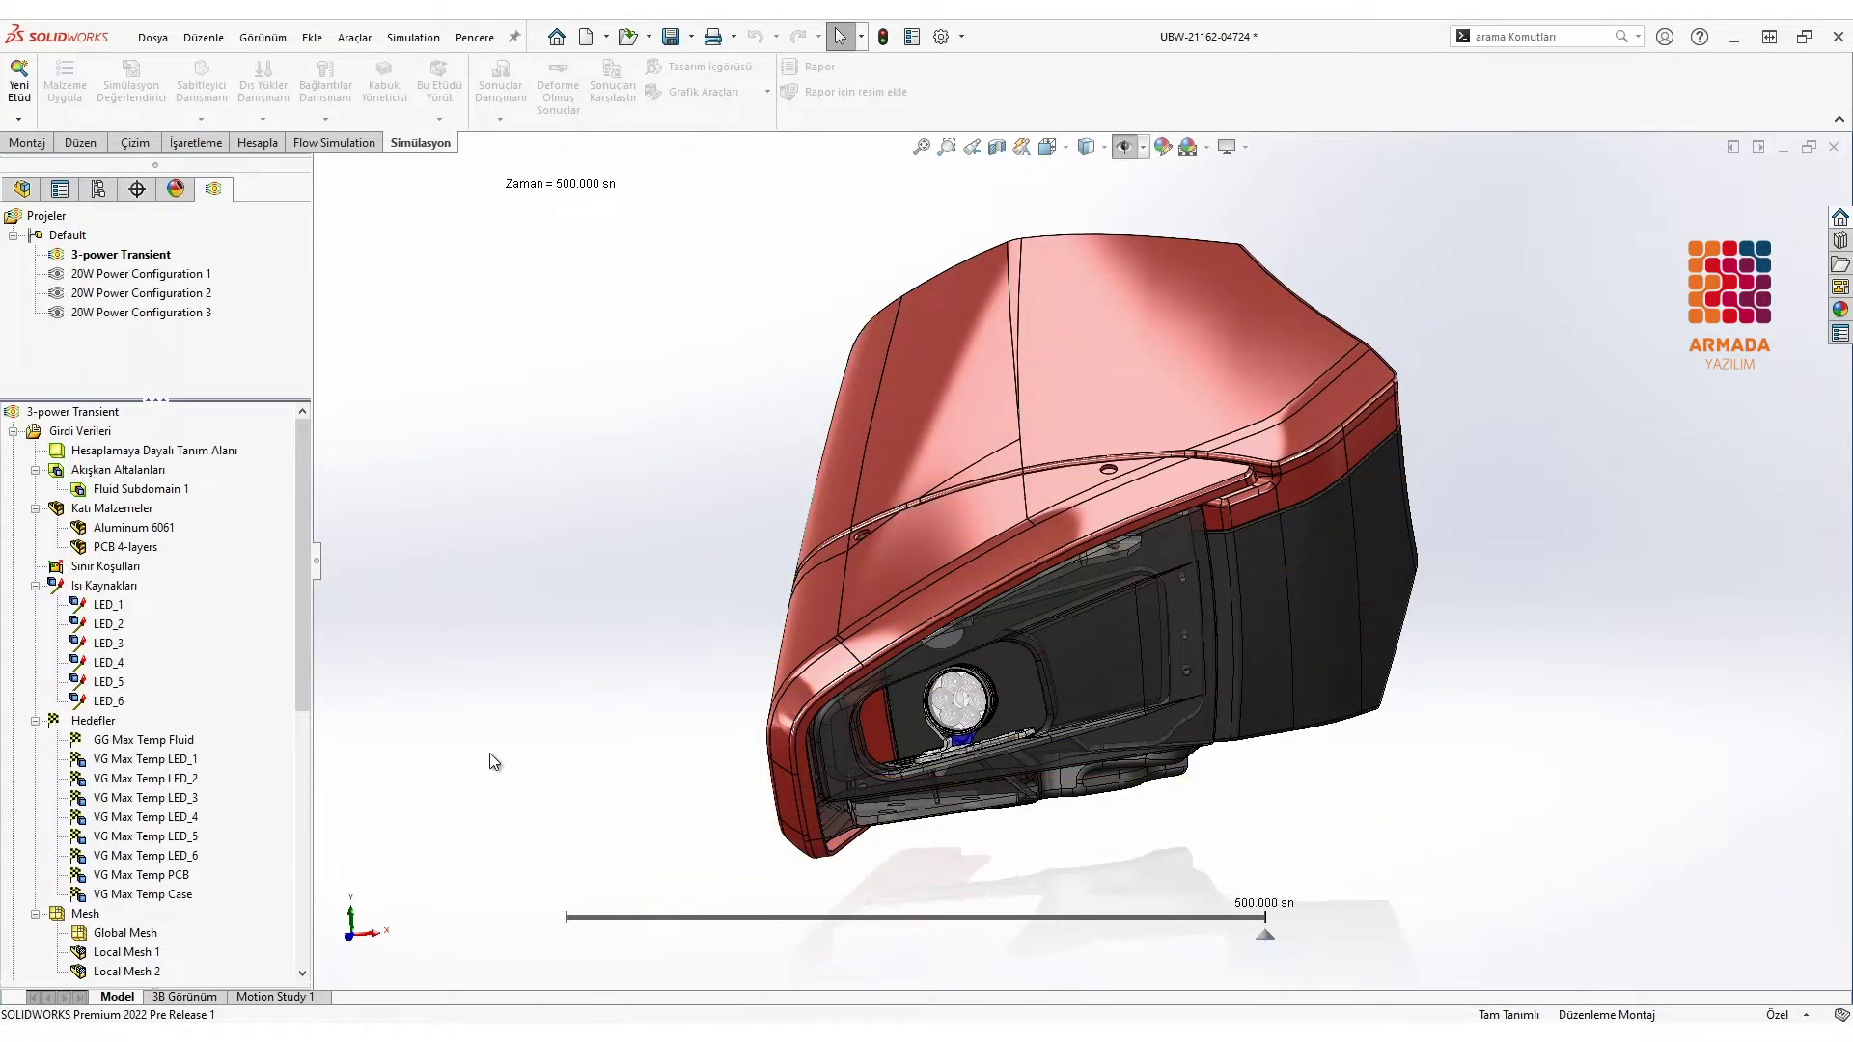
pyautogui.moveTo(307, 658); pyautogui.dragTo(310, 924)
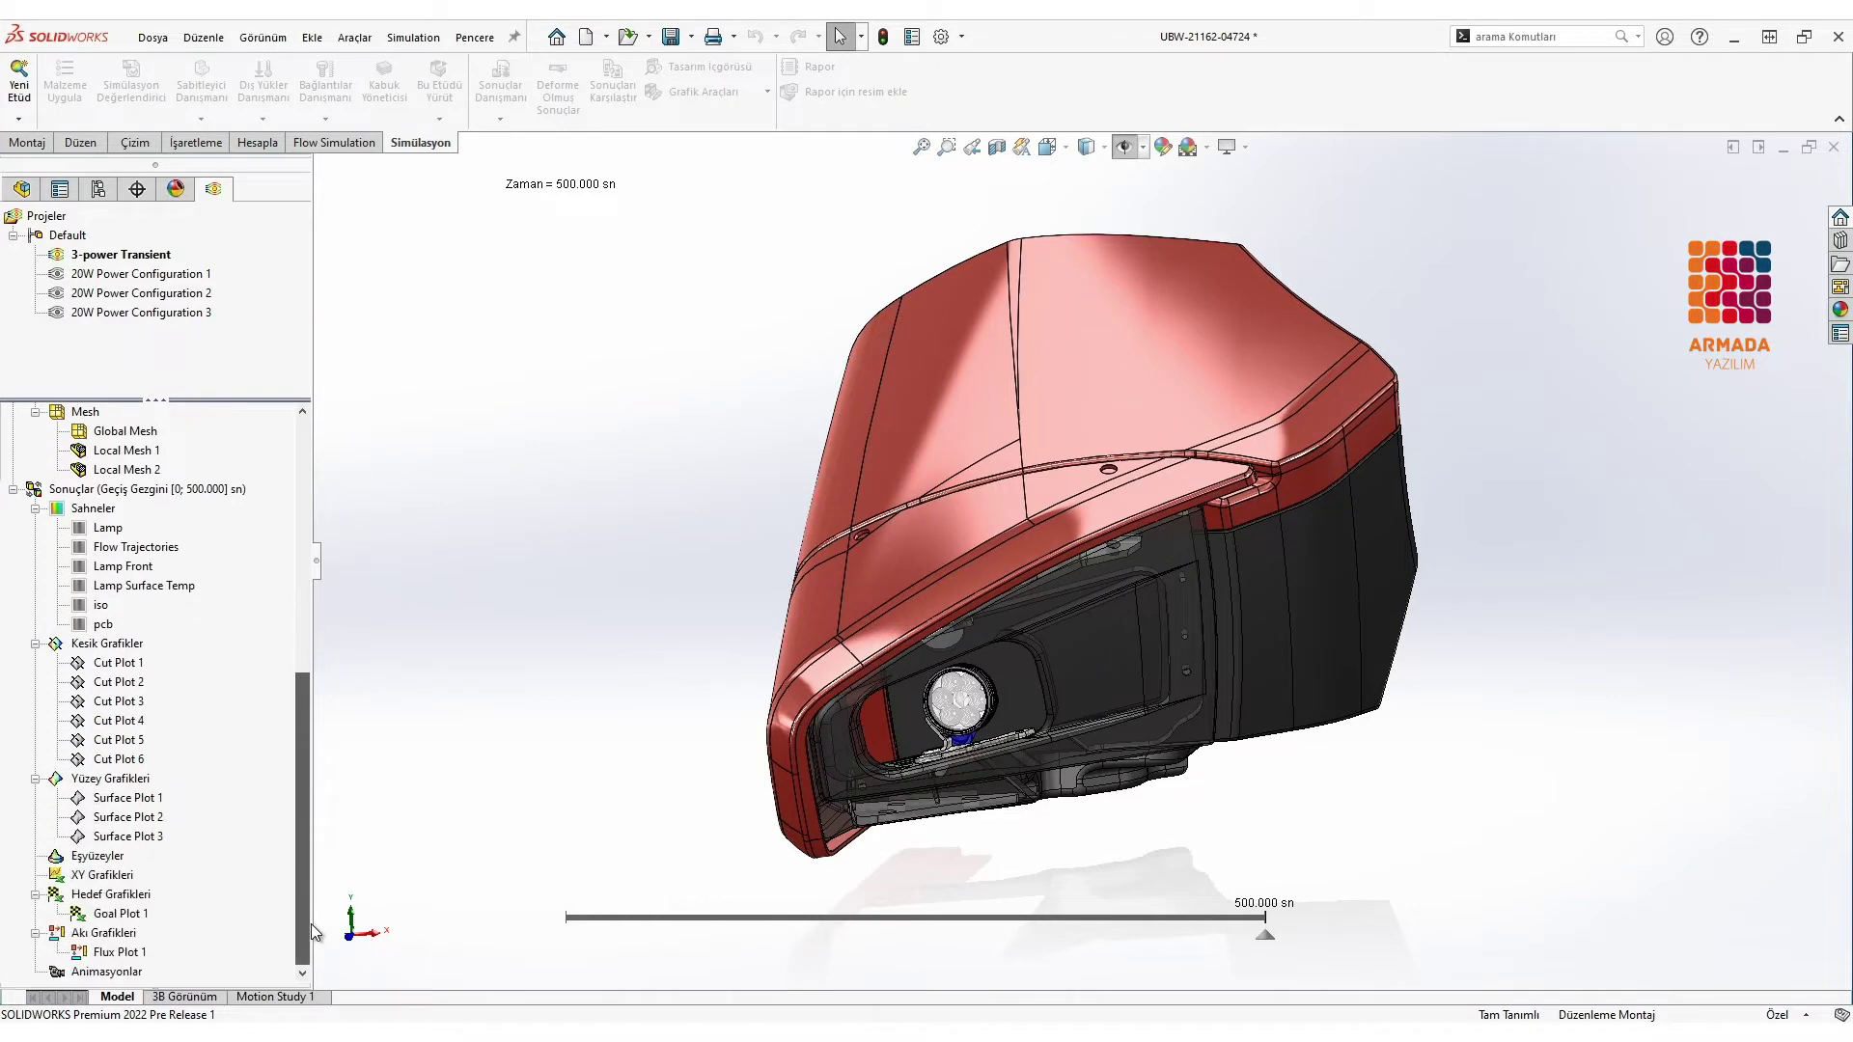
# Step: Edit Flux Plot 1, enlarge and centre its graph, then group all components and refresh
pyautogui.rightClick(121, 955)
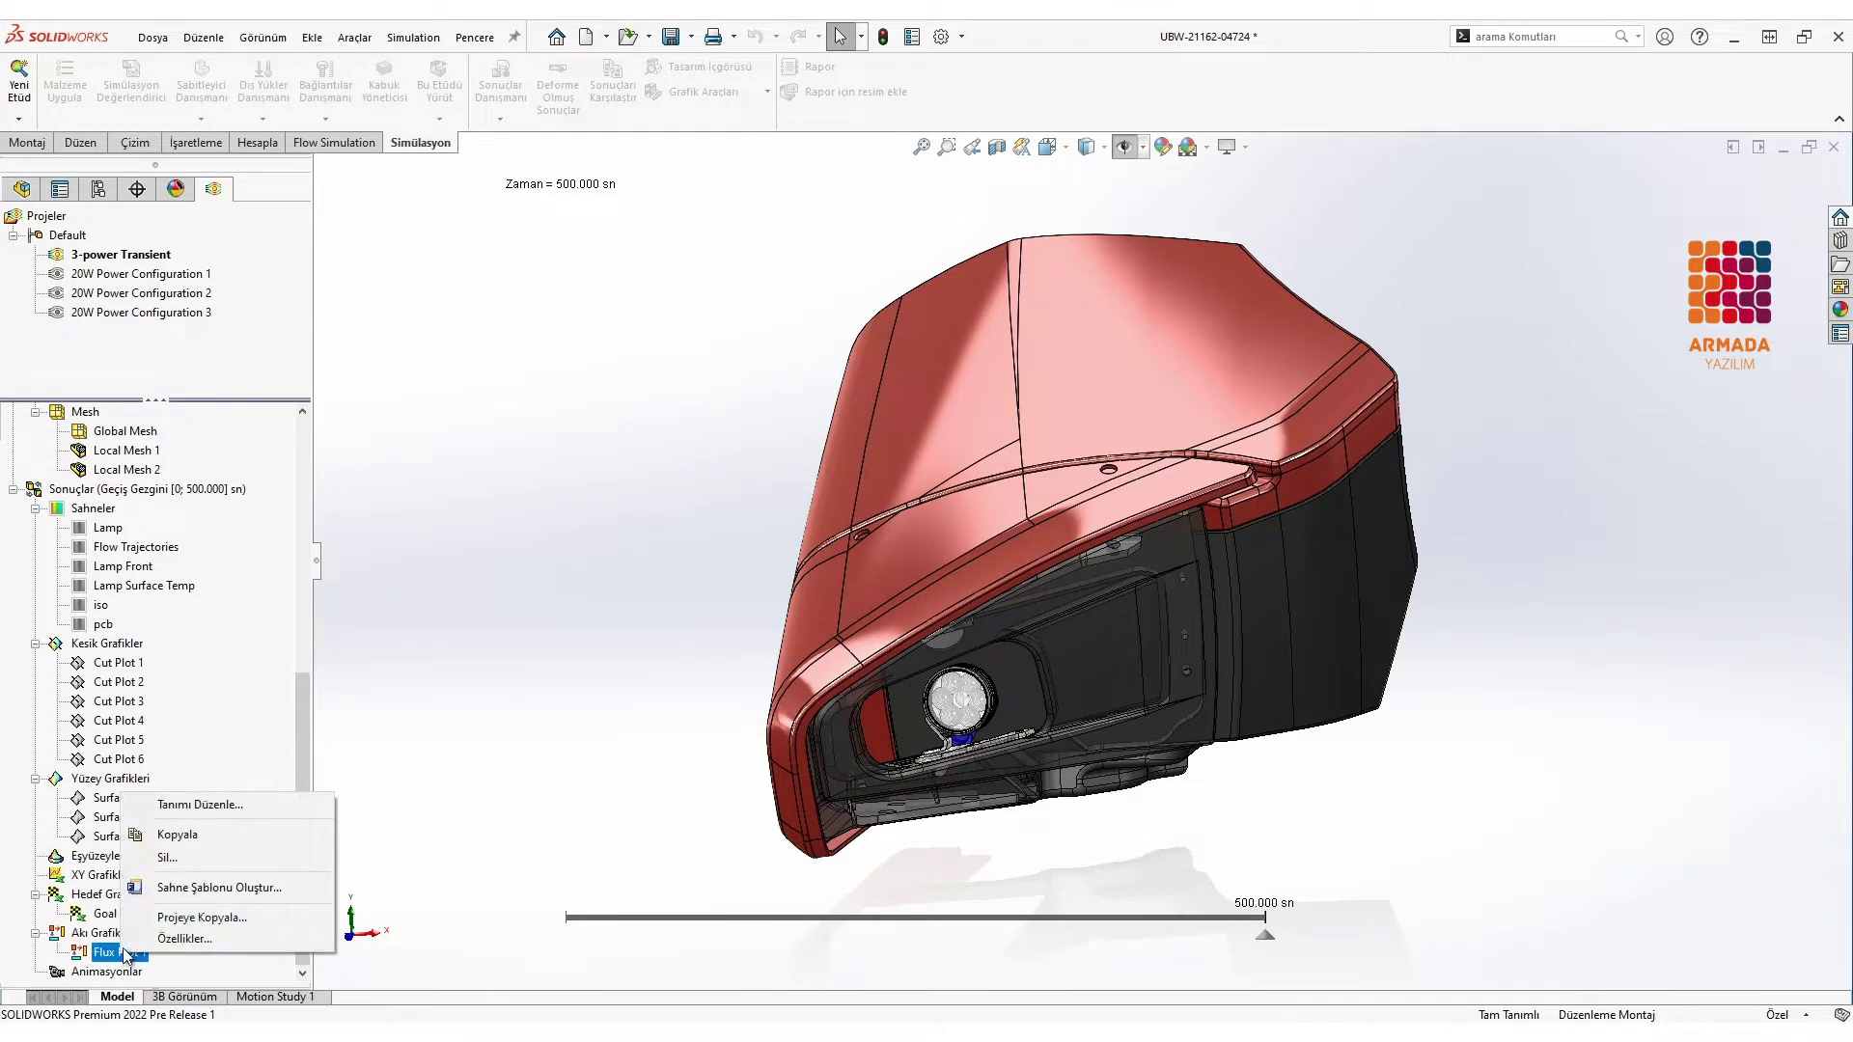
pyautogui.click(229, 804)
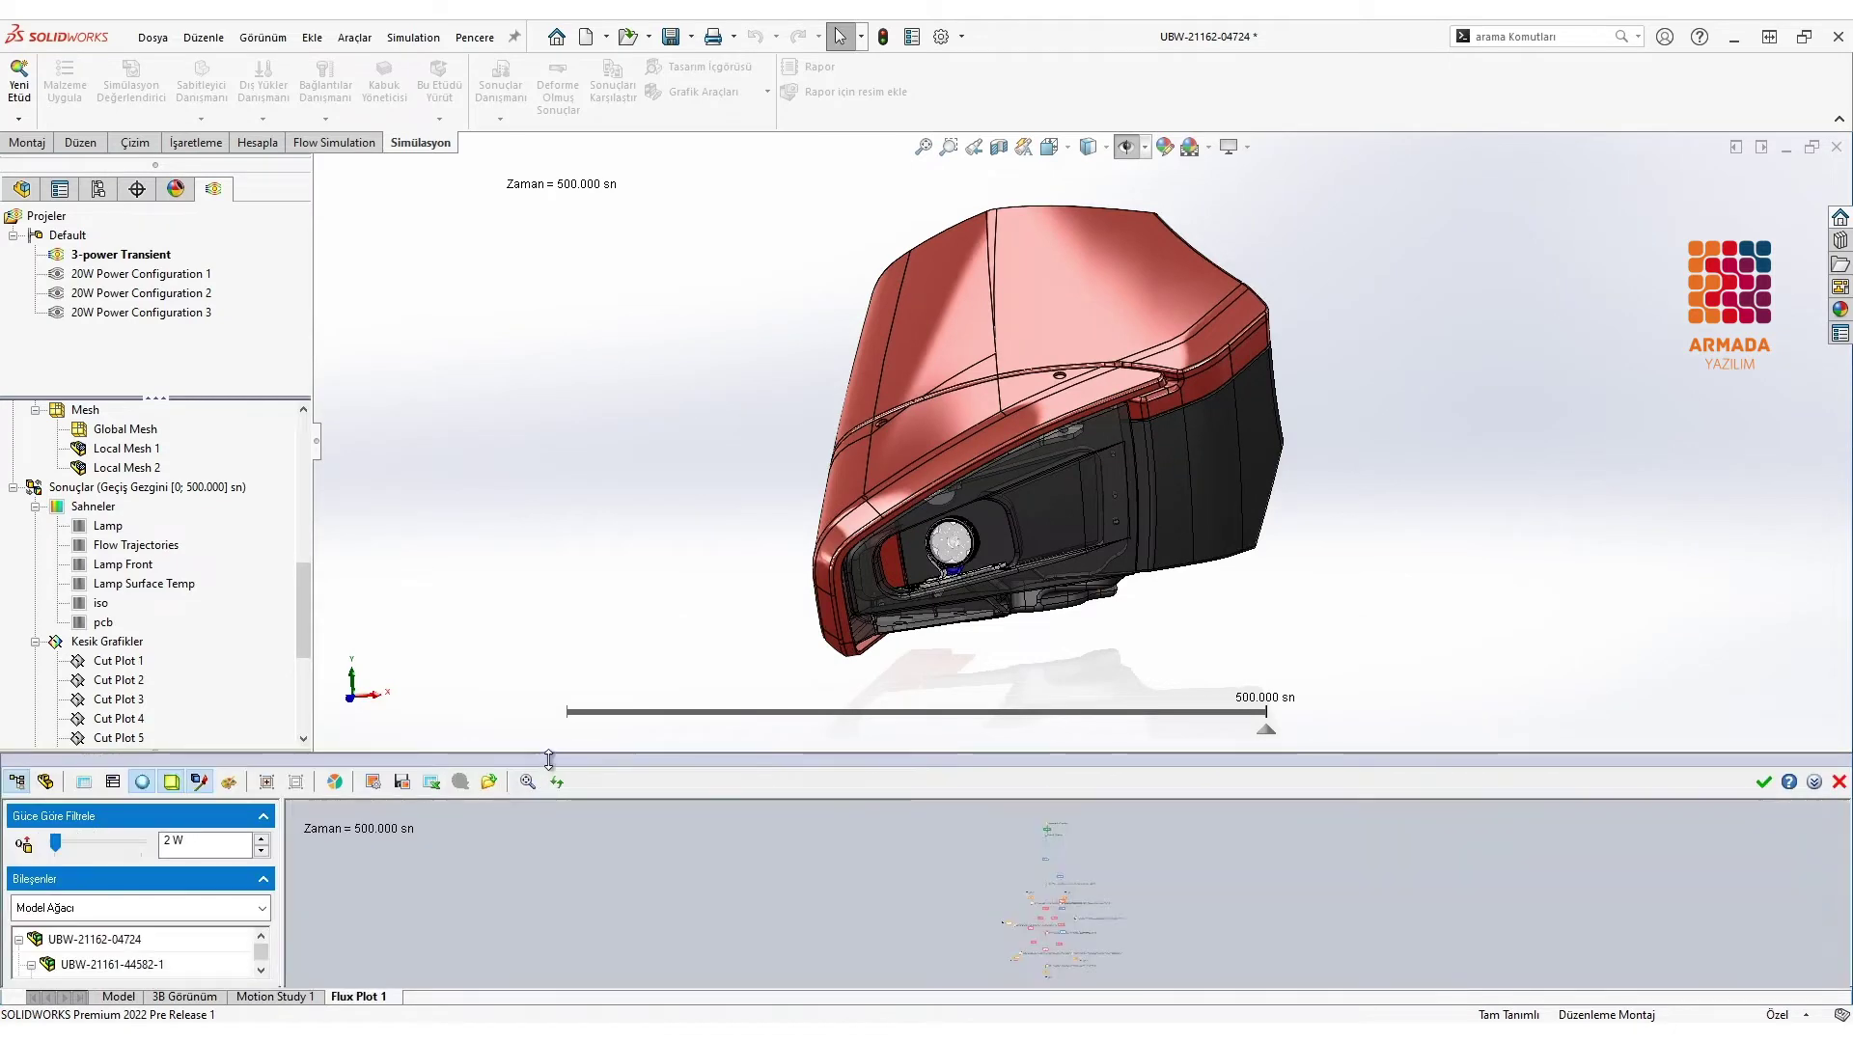
pyautogui.moveTo(548, 759); pyautogui.dragTo(550, 521)
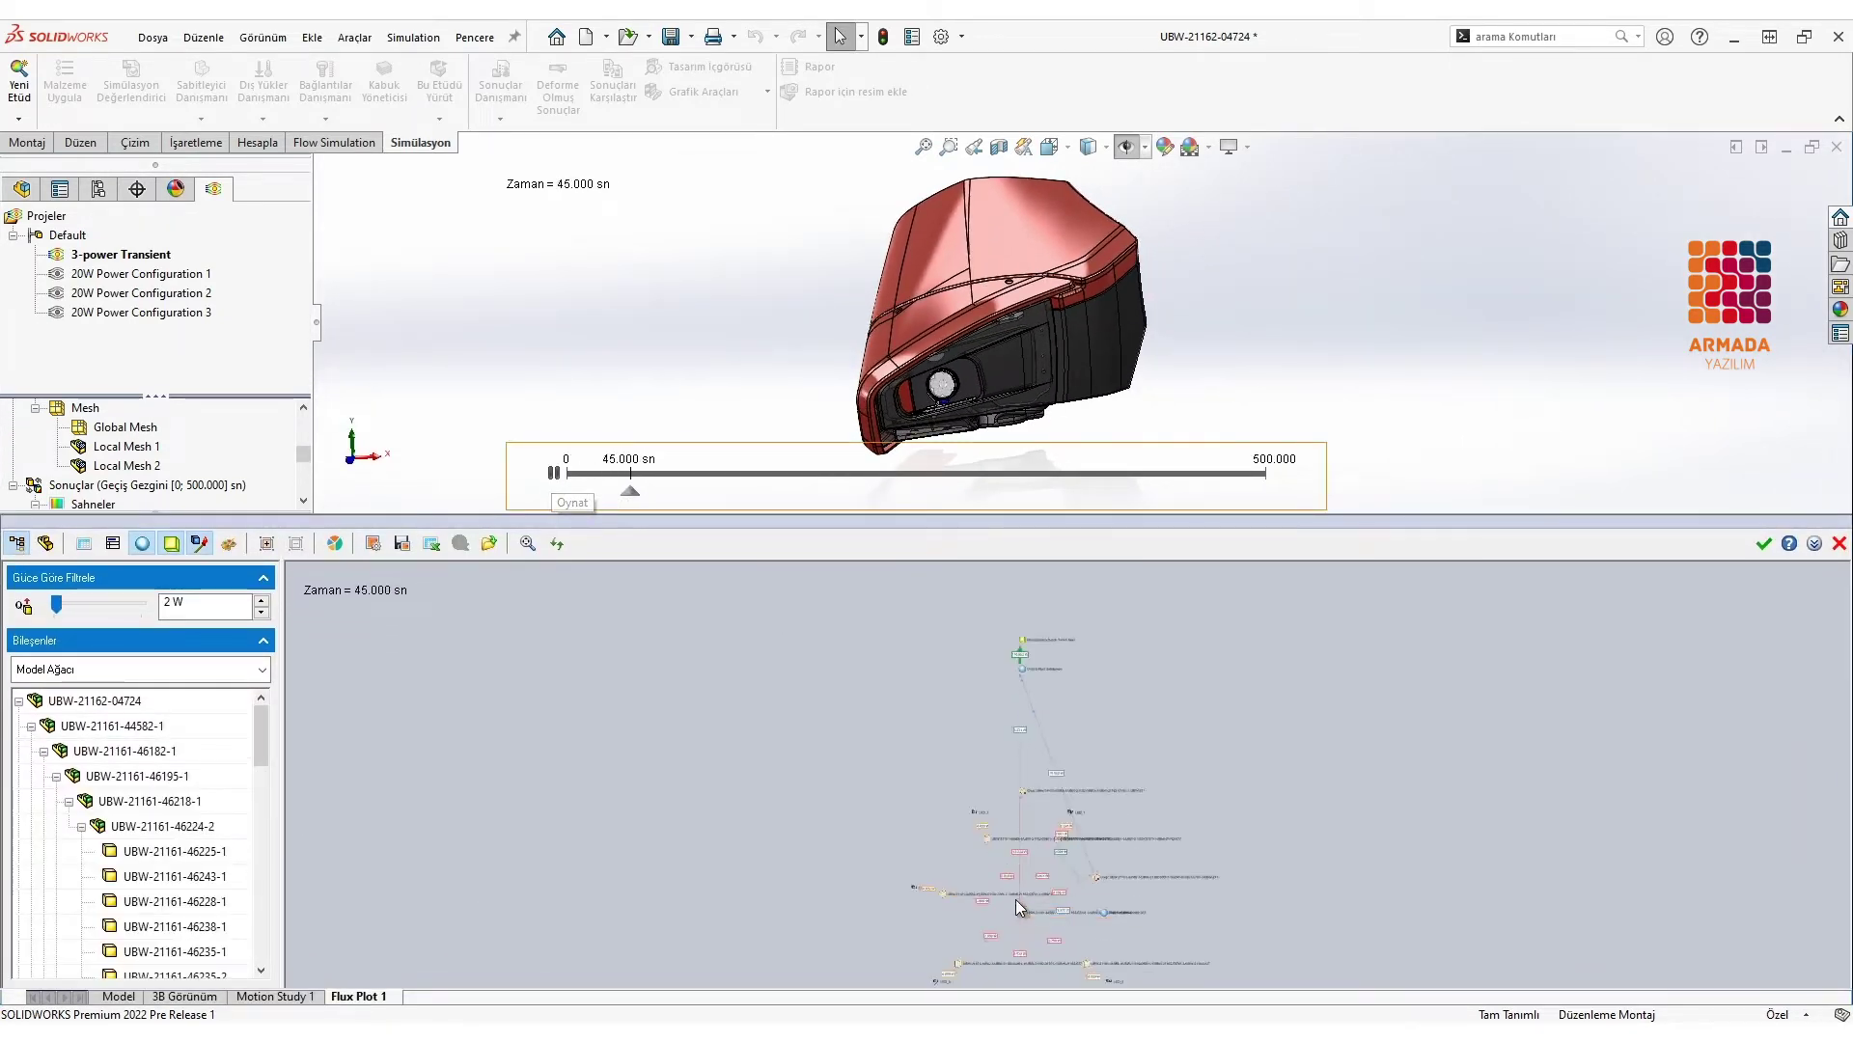
pyautogui.scroll(3, 1071, 869)
pyautogui.scroll(3, 1062, 811)
pyautogui.scroll(3, 1052, 724)
pyautogui.moveTo(1052, 719); pyautogui.dragTo(1031, 618)
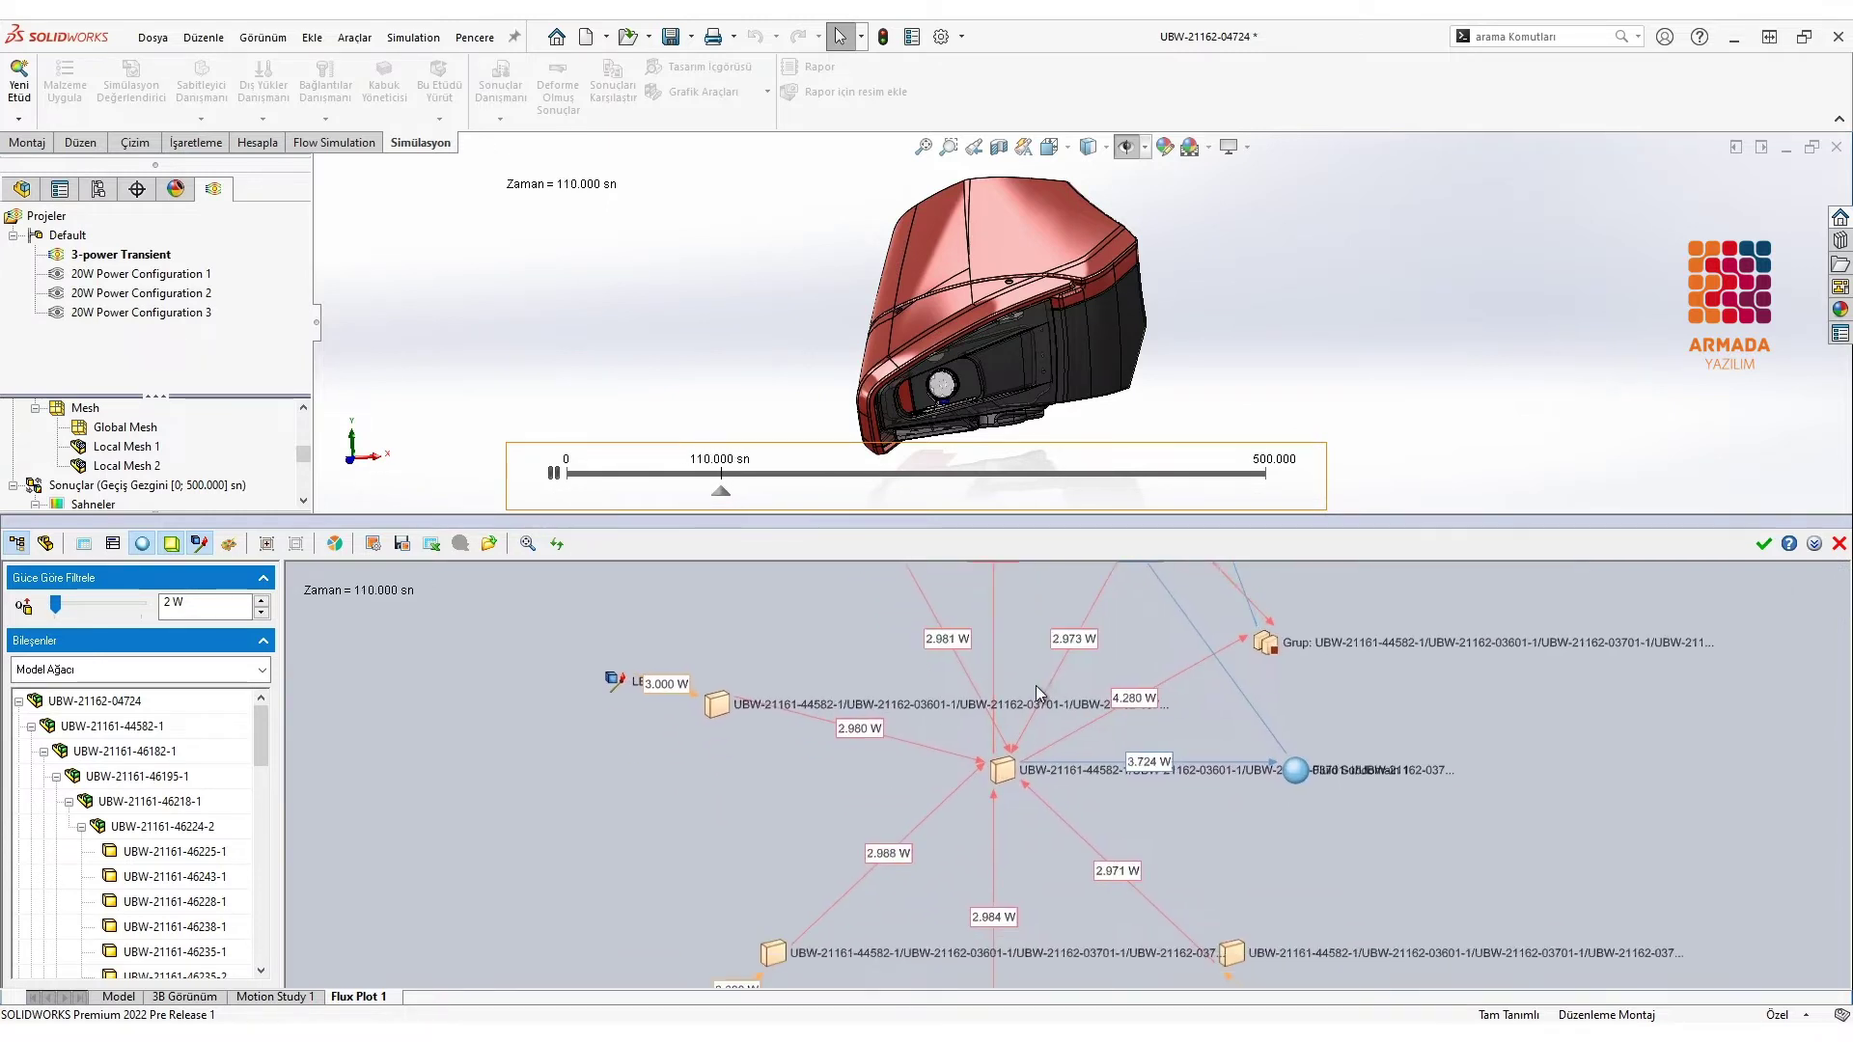
pyautogui.click(268, 543)
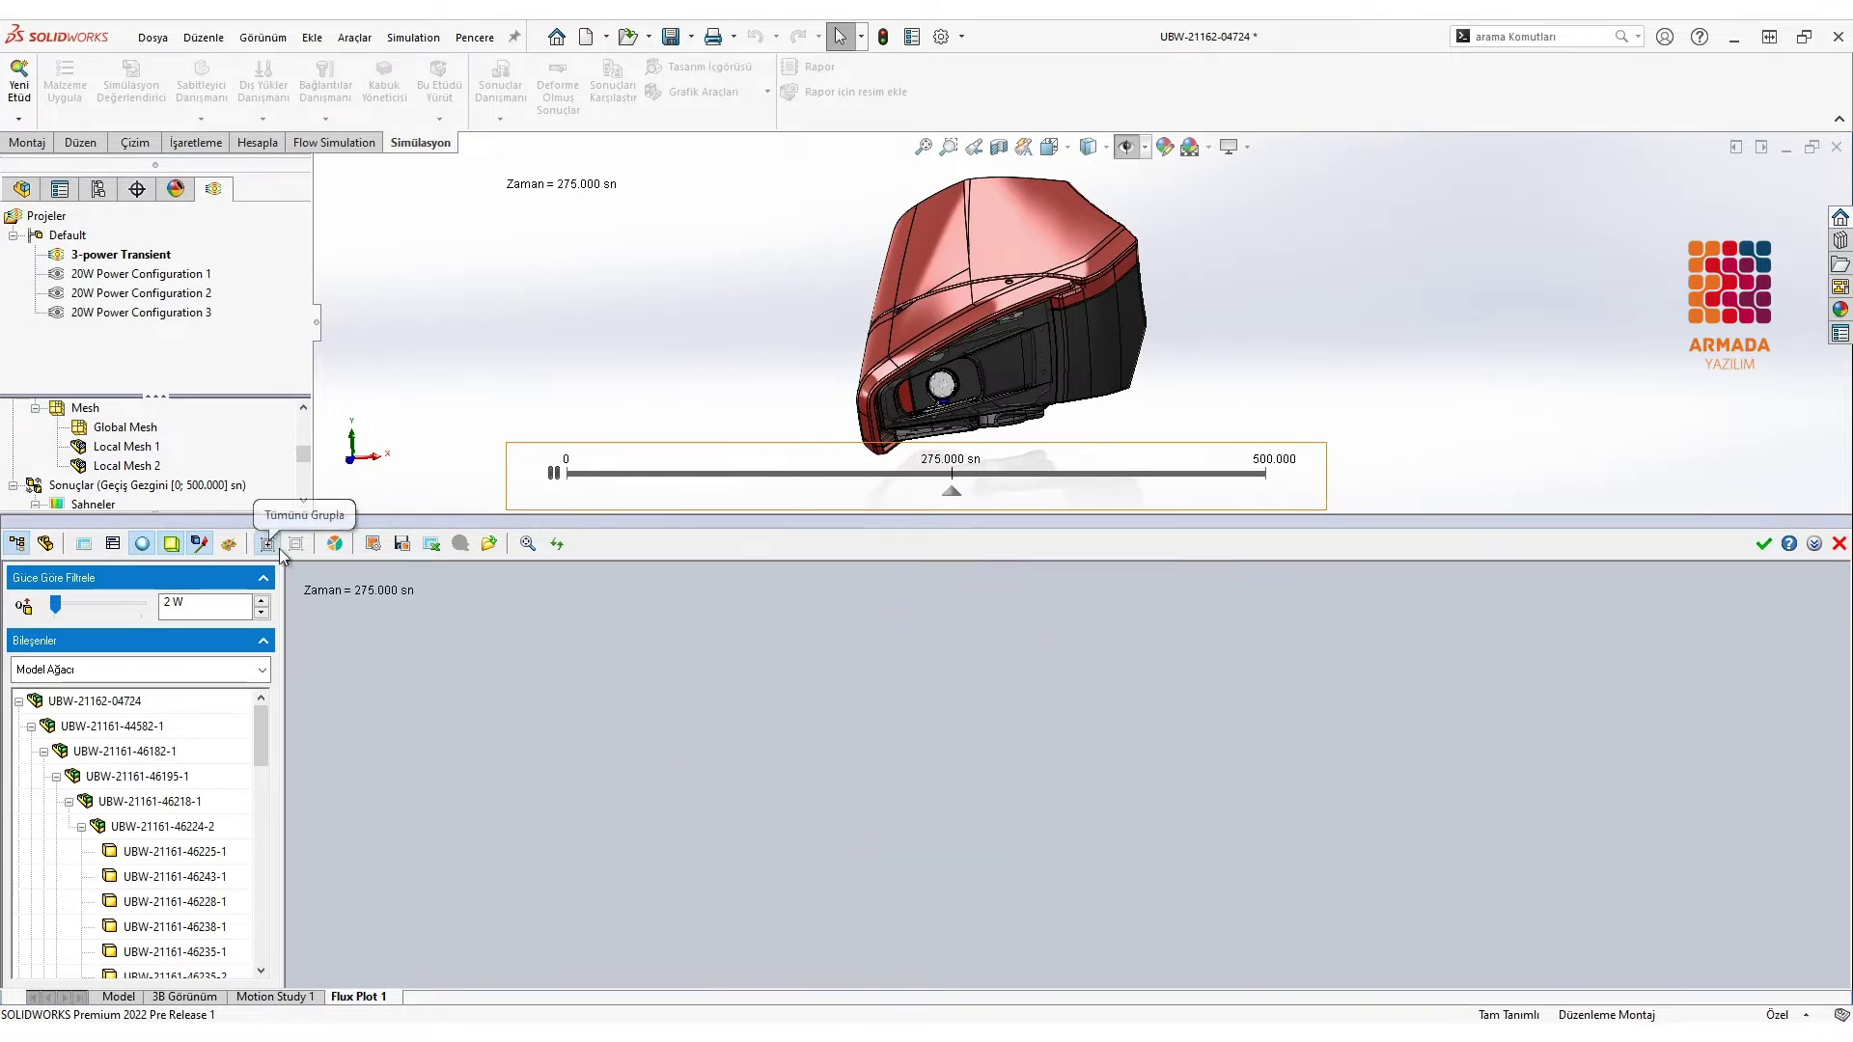
pyautogui.click(557, 543)
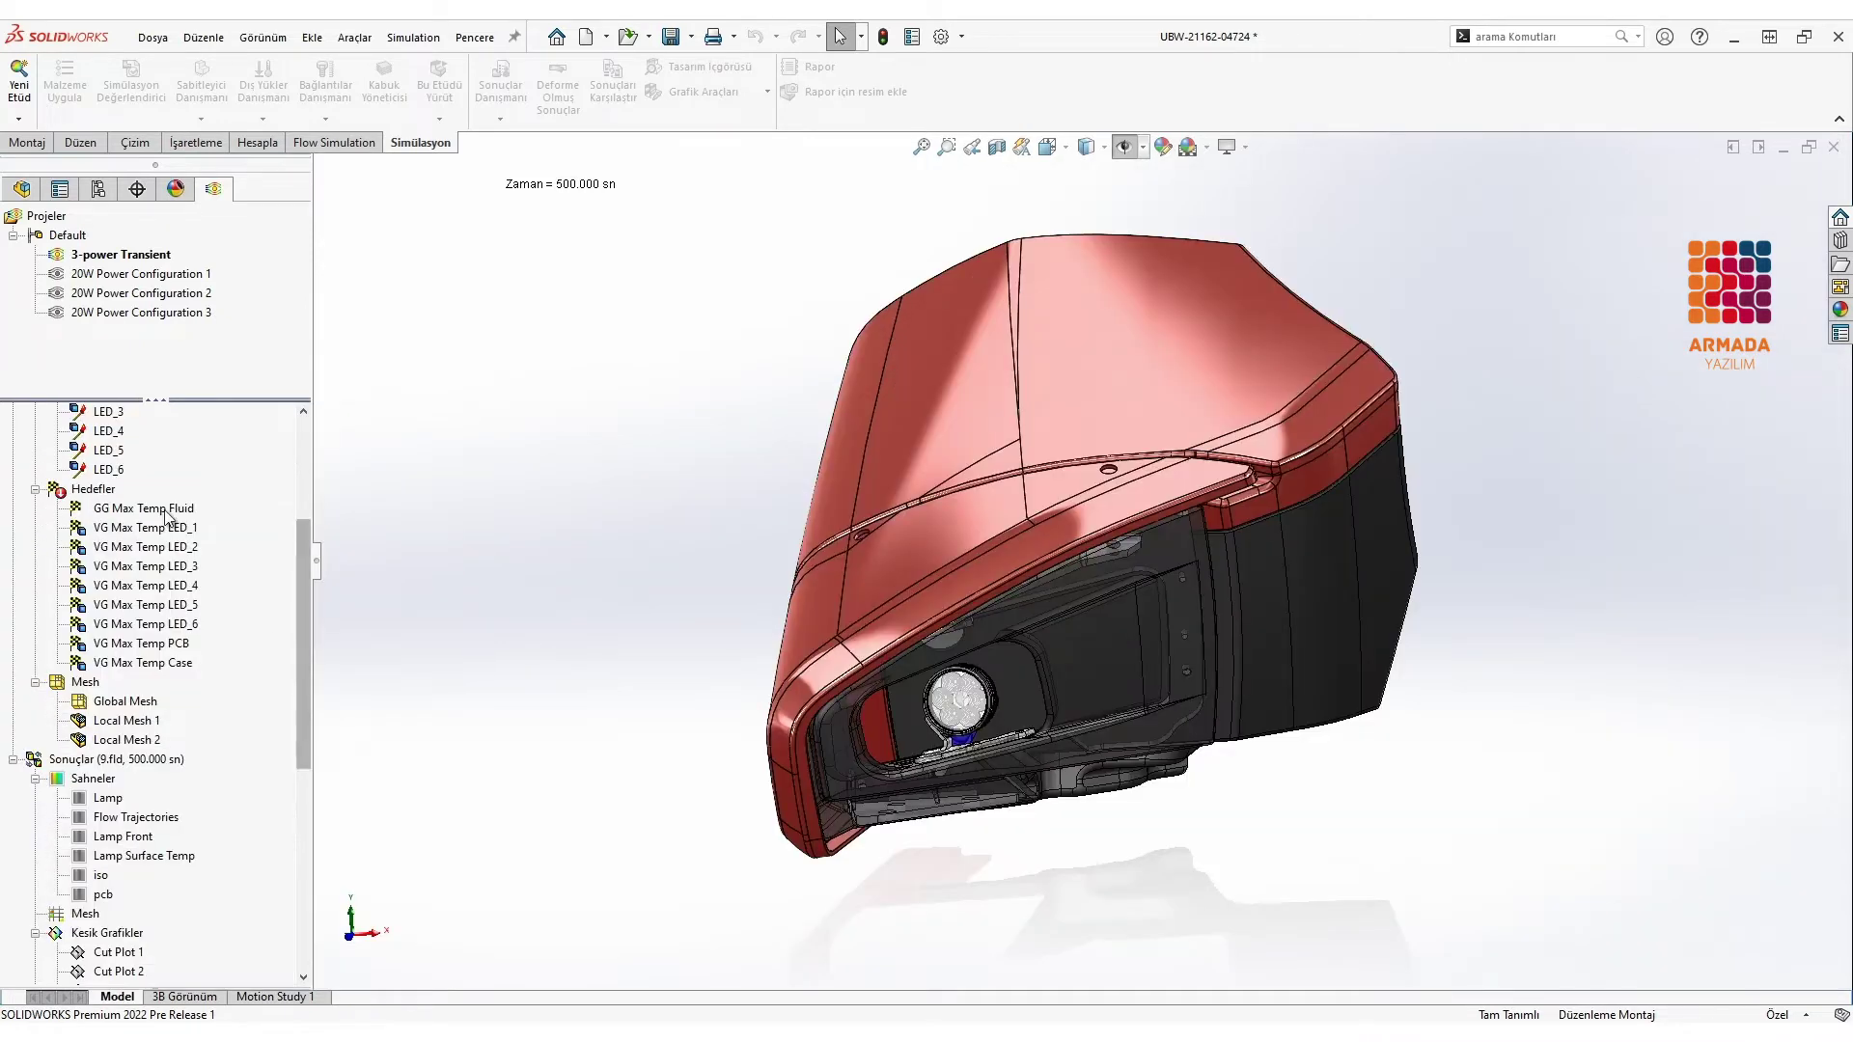
# Step: Create equation goal Denklem Hedefi 1 as max of the LED_1–LED_6 max-temperature goals
pyautogui.rightClick(104, 490)
pyautogui.click(183, 611)
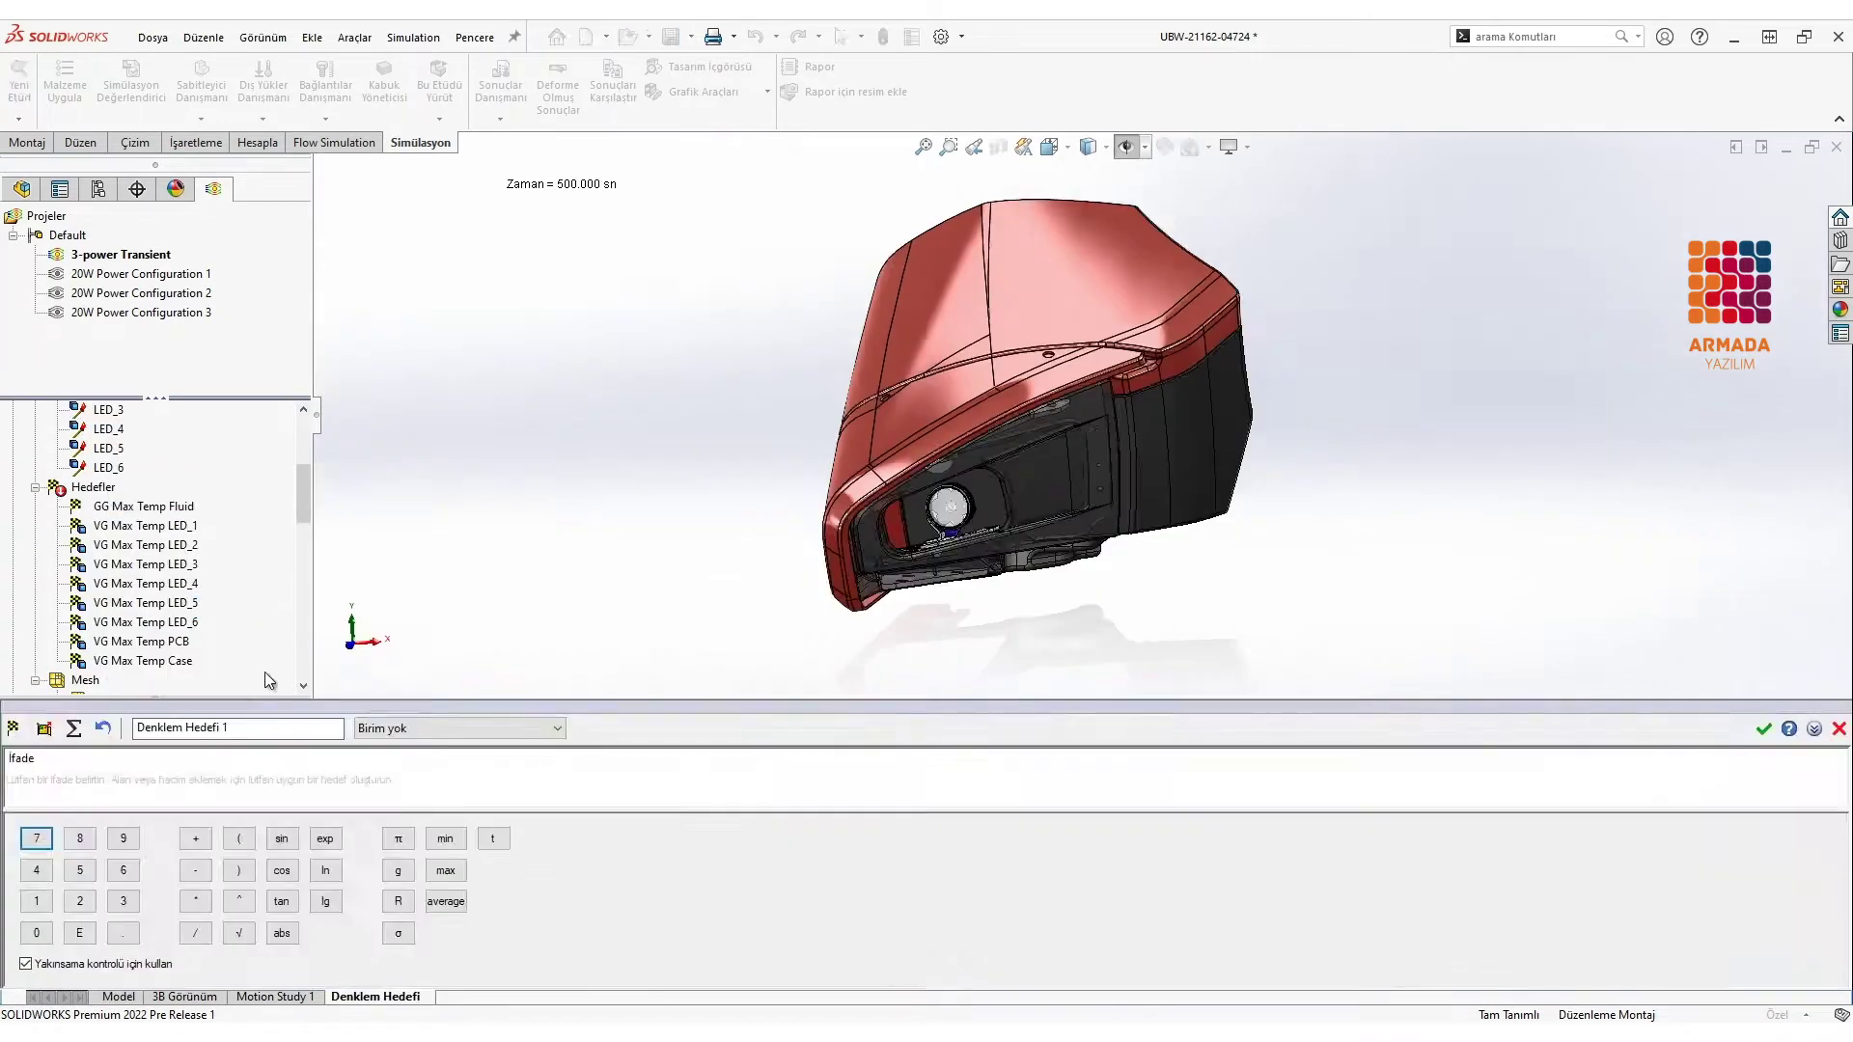
pyautogui.click(454, 877)
pyautogui.click(169, 528)
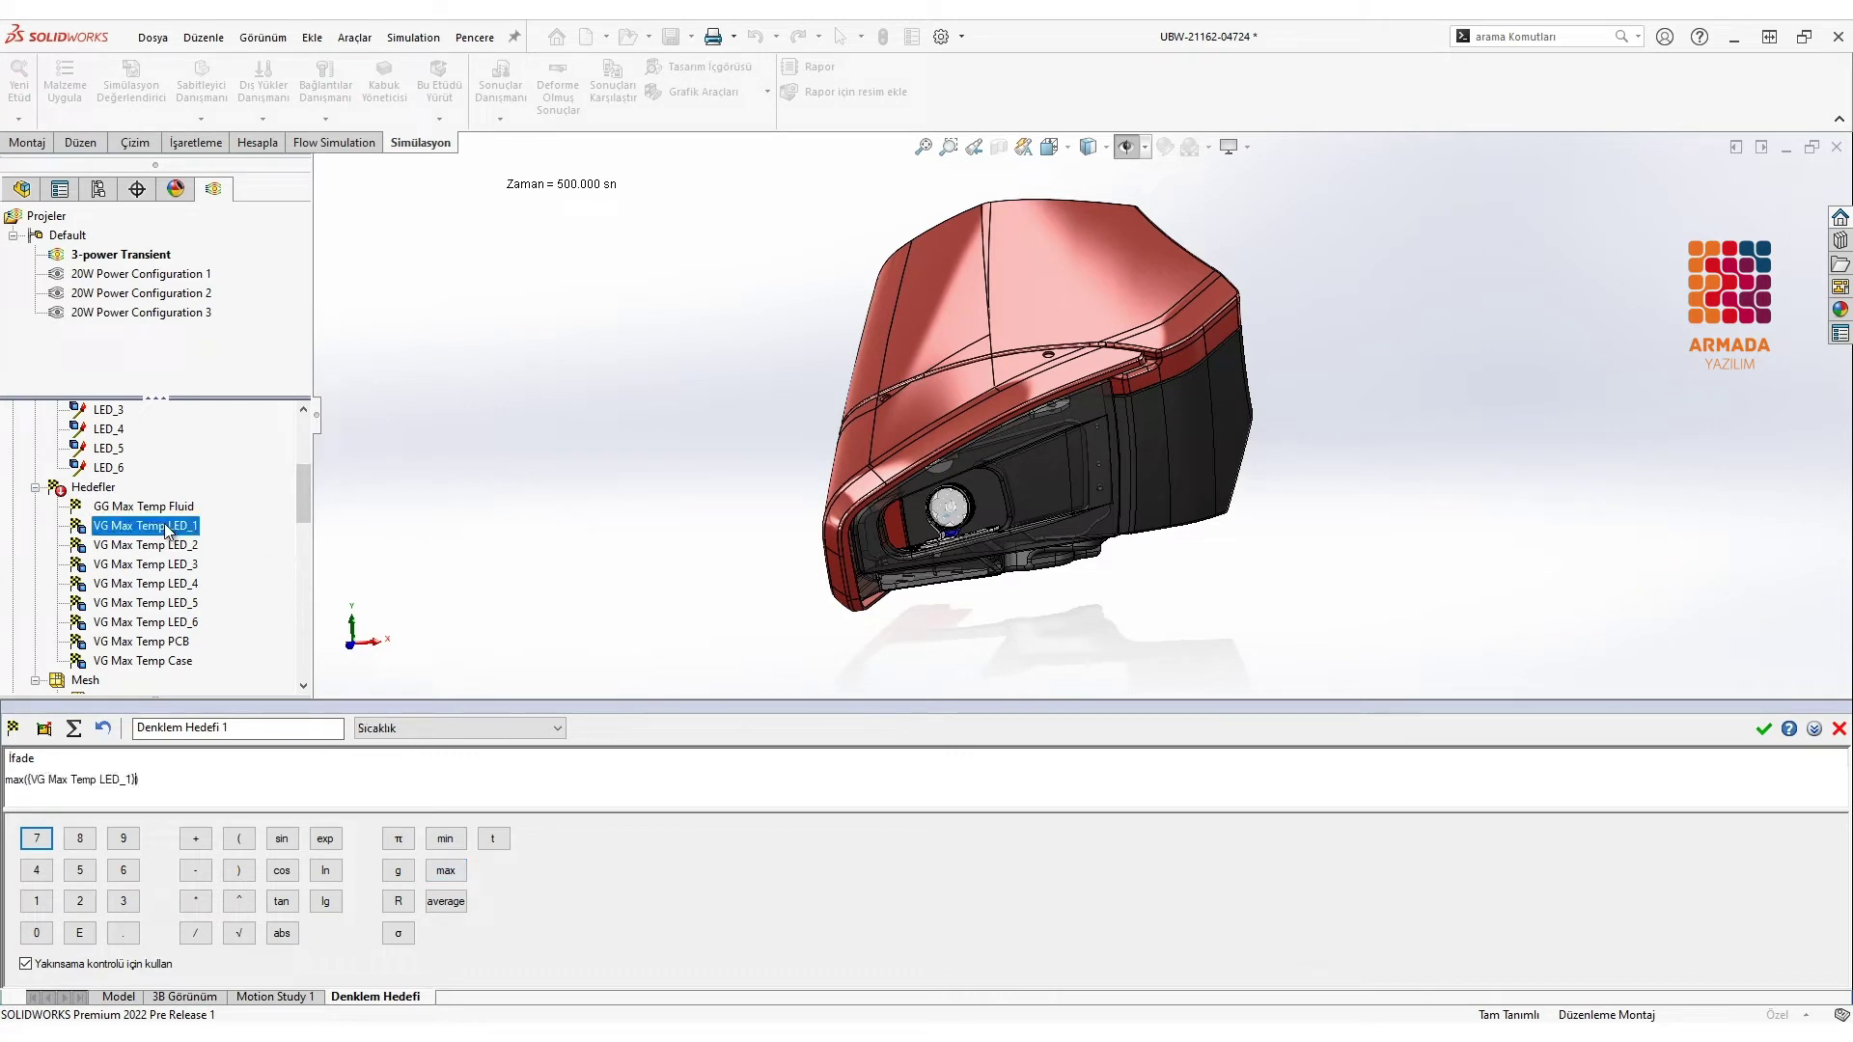
pyautogui.click(172, 545)
pyautogui.click(189, 584)
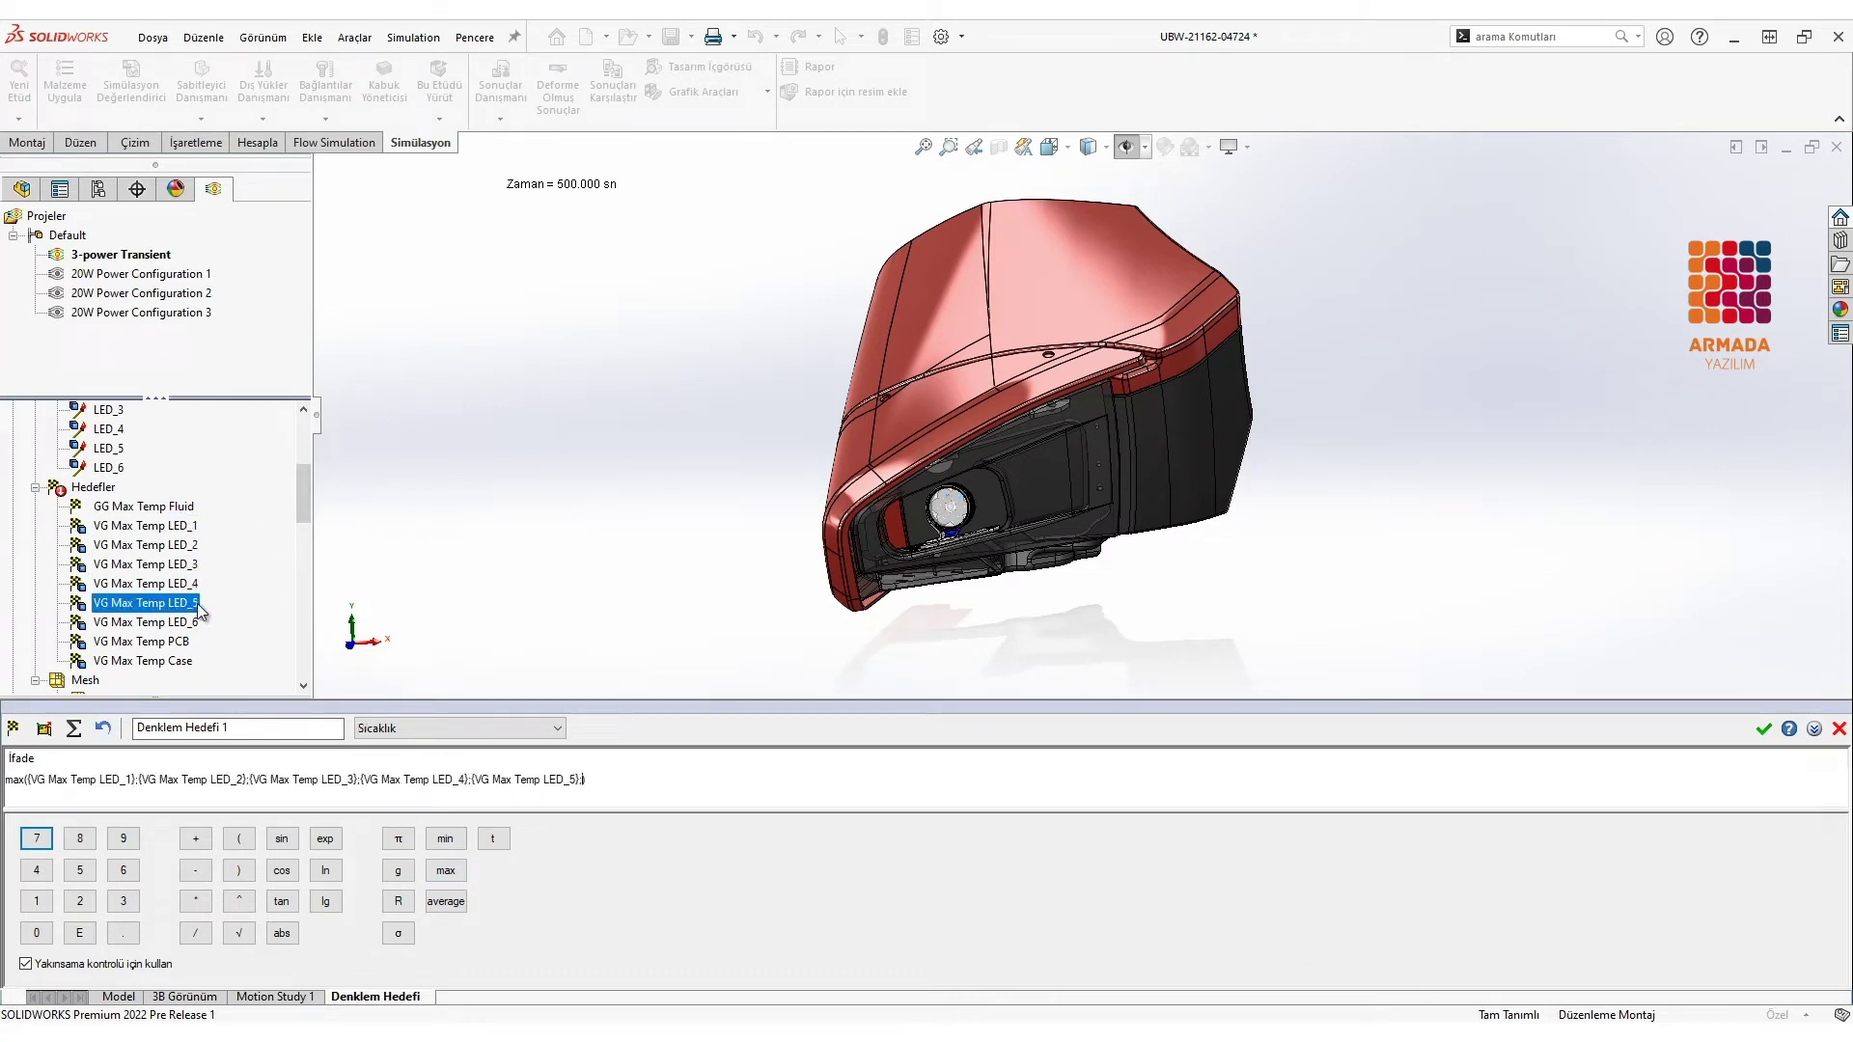
pyautogui.click(195, 624)
pyautogui.click(1764, 729)
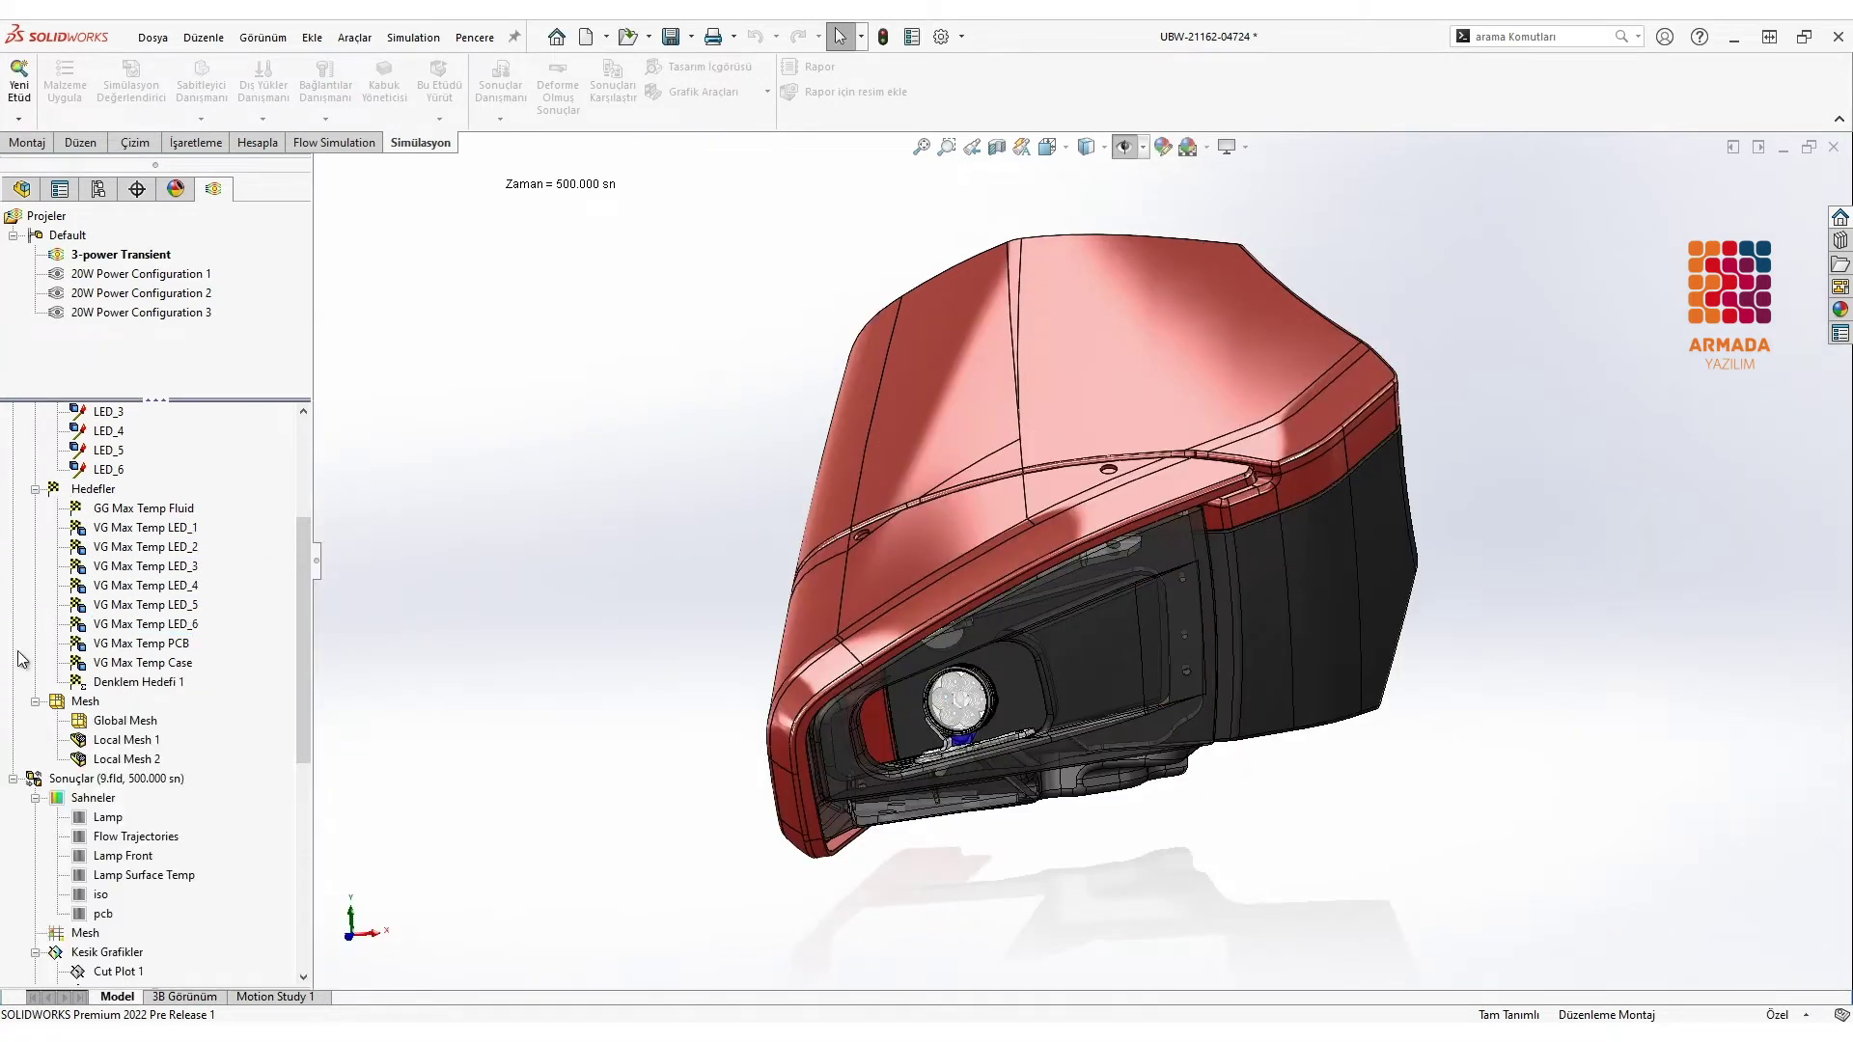
pyautogui.scroll(-8, 316, 733)
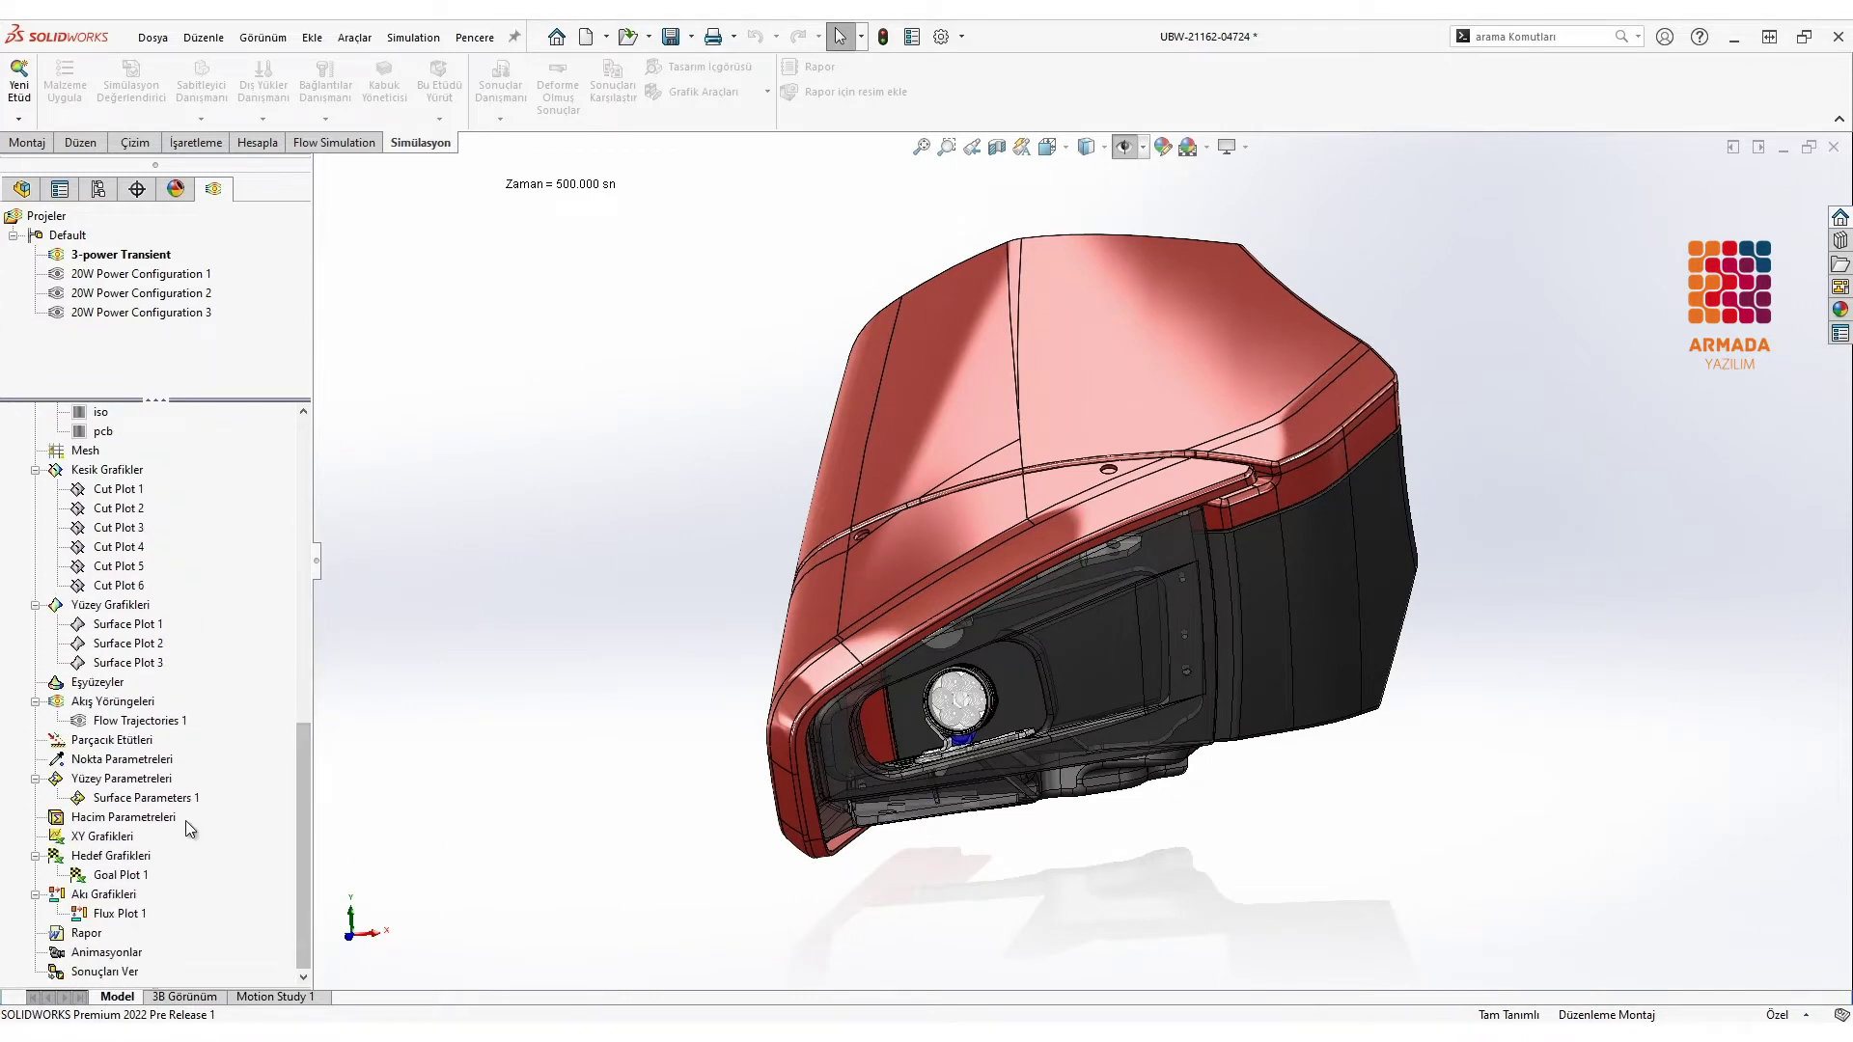
pyautogui.rightClick(138, 864)
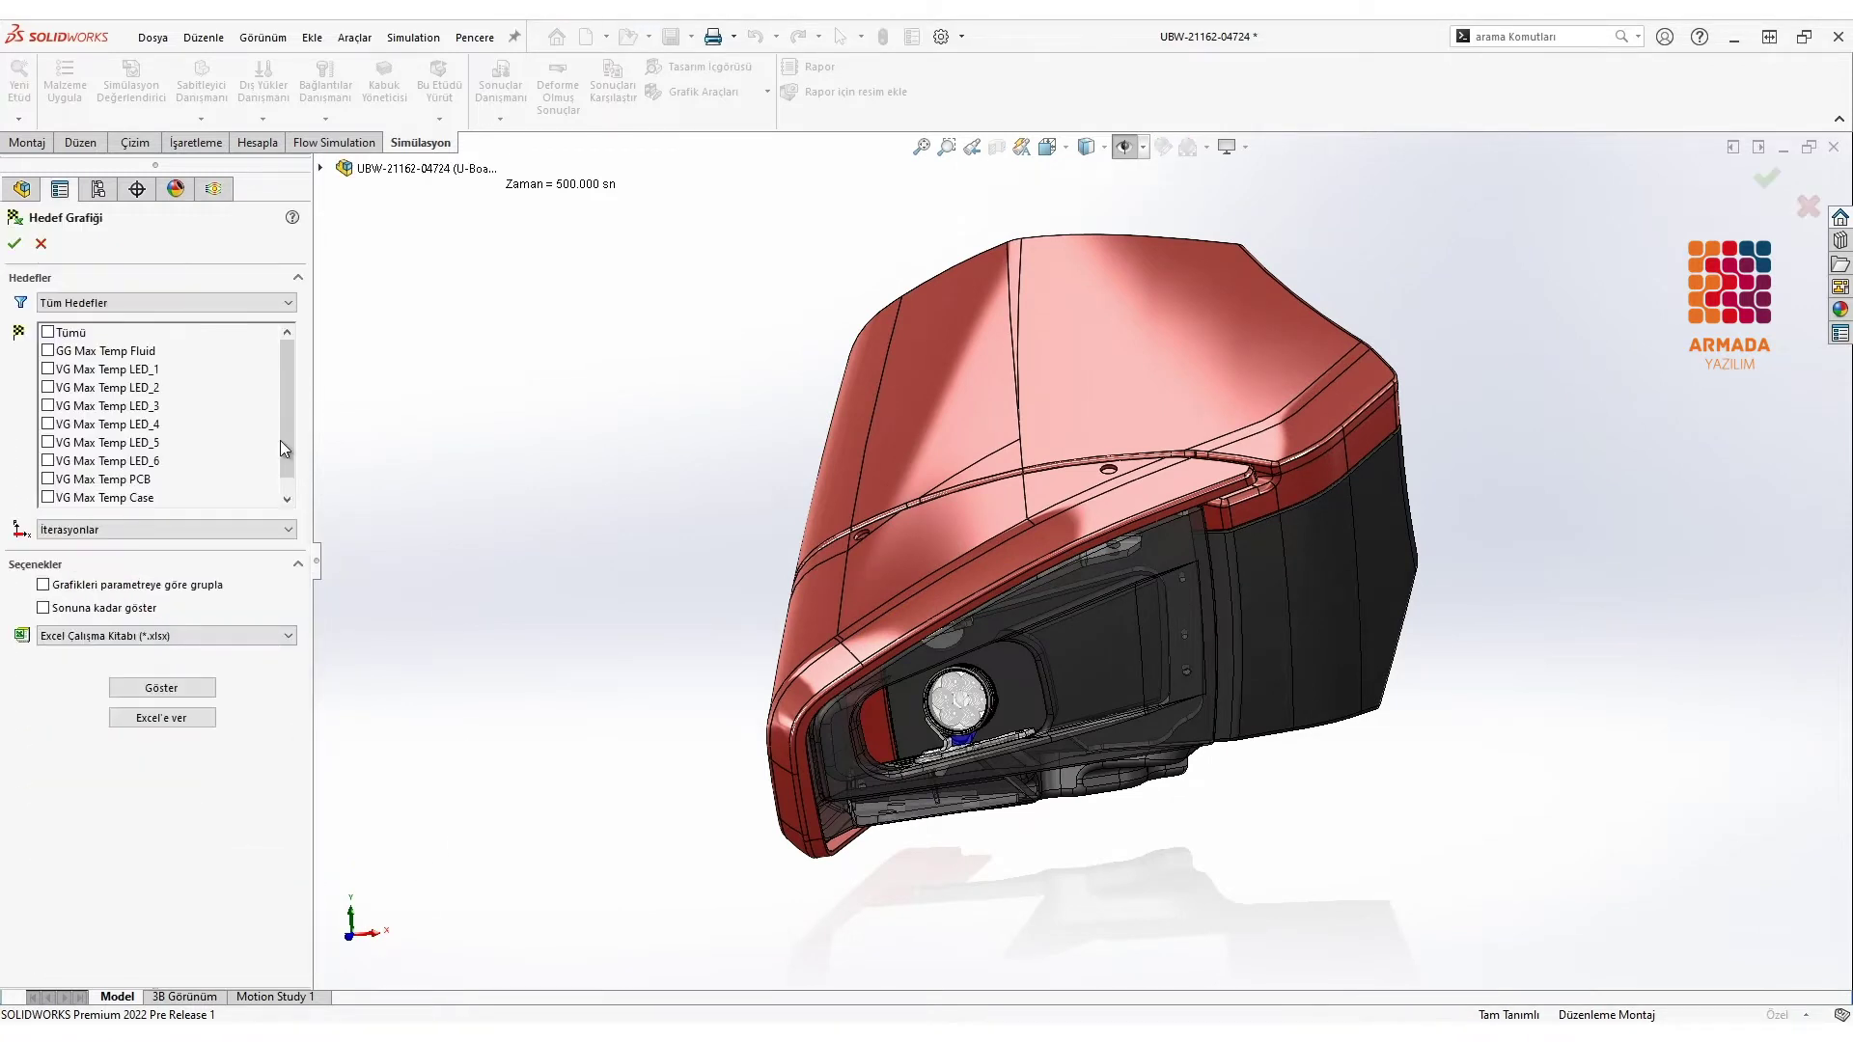
pyautogui.click(47, 497)
pyautogui.click(161, 688)
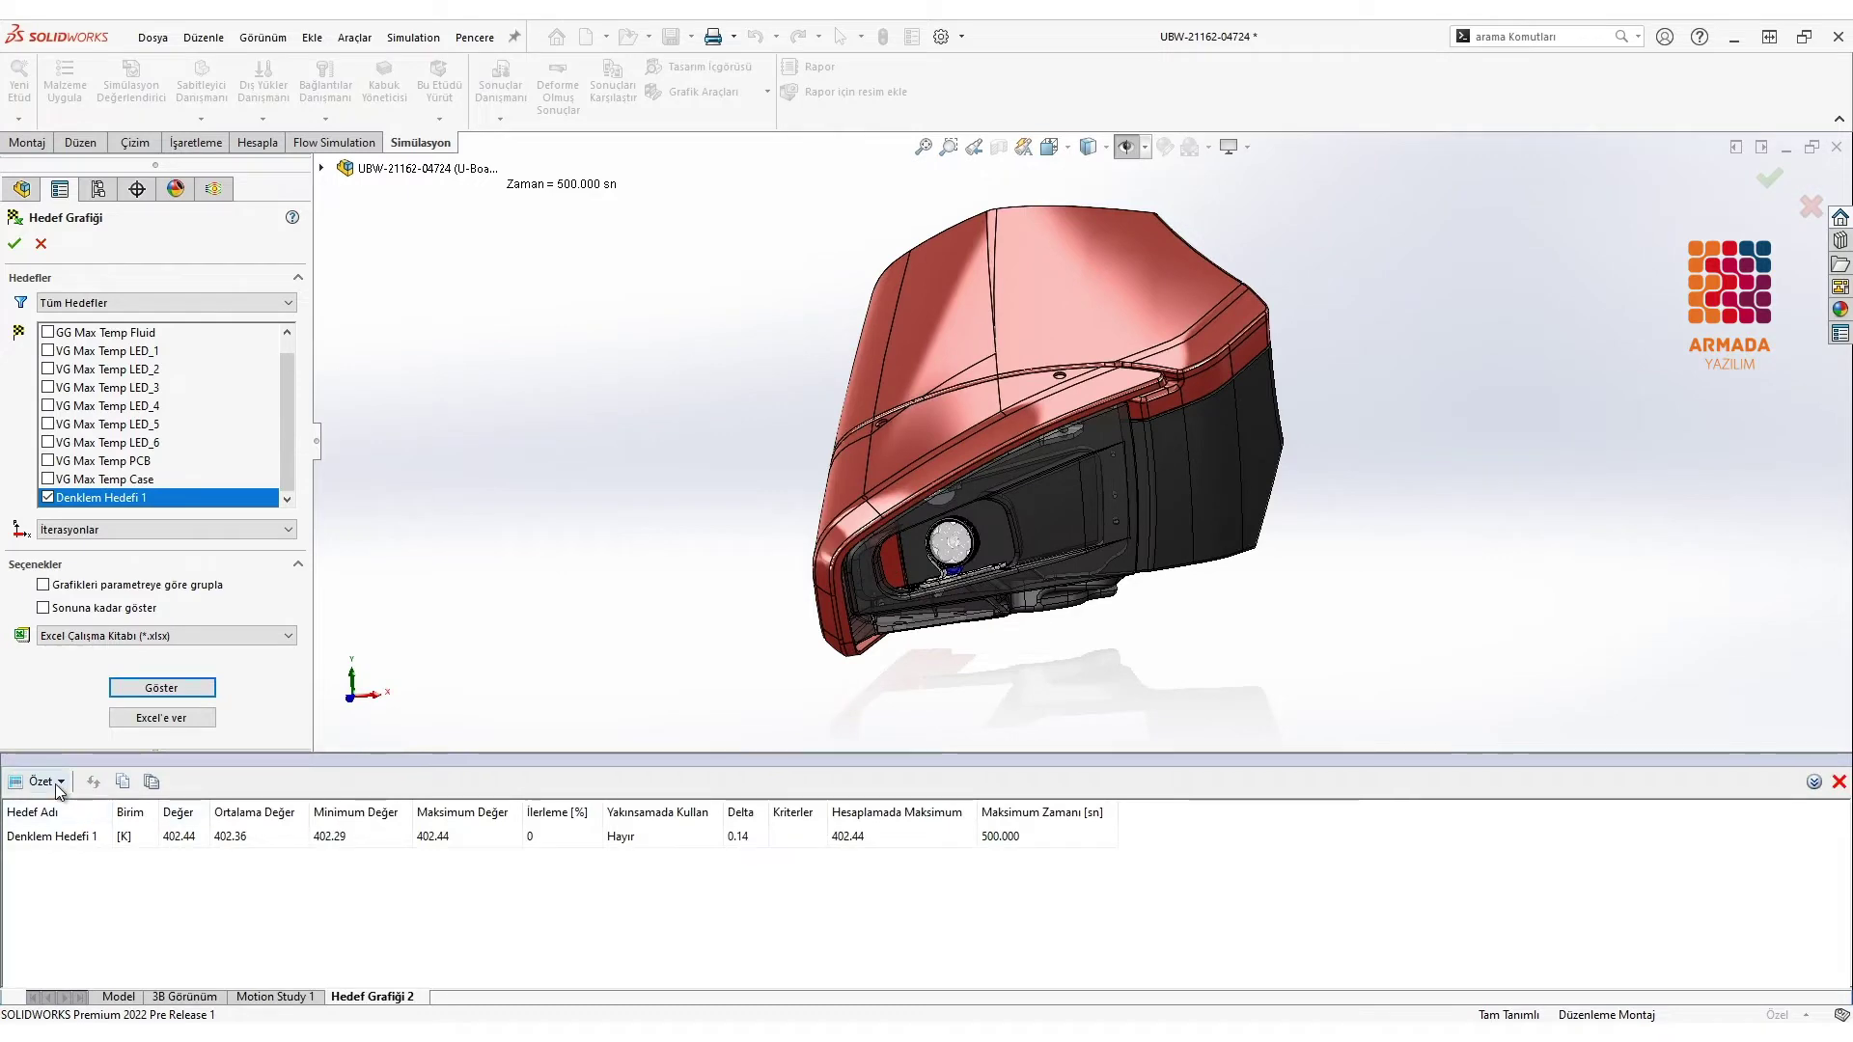
pyautogui.click(60, 782)
pyautogui.click(122, 820)
pyautogui.moveTo(573, 756); pyautogui.dragTo(572, 295)
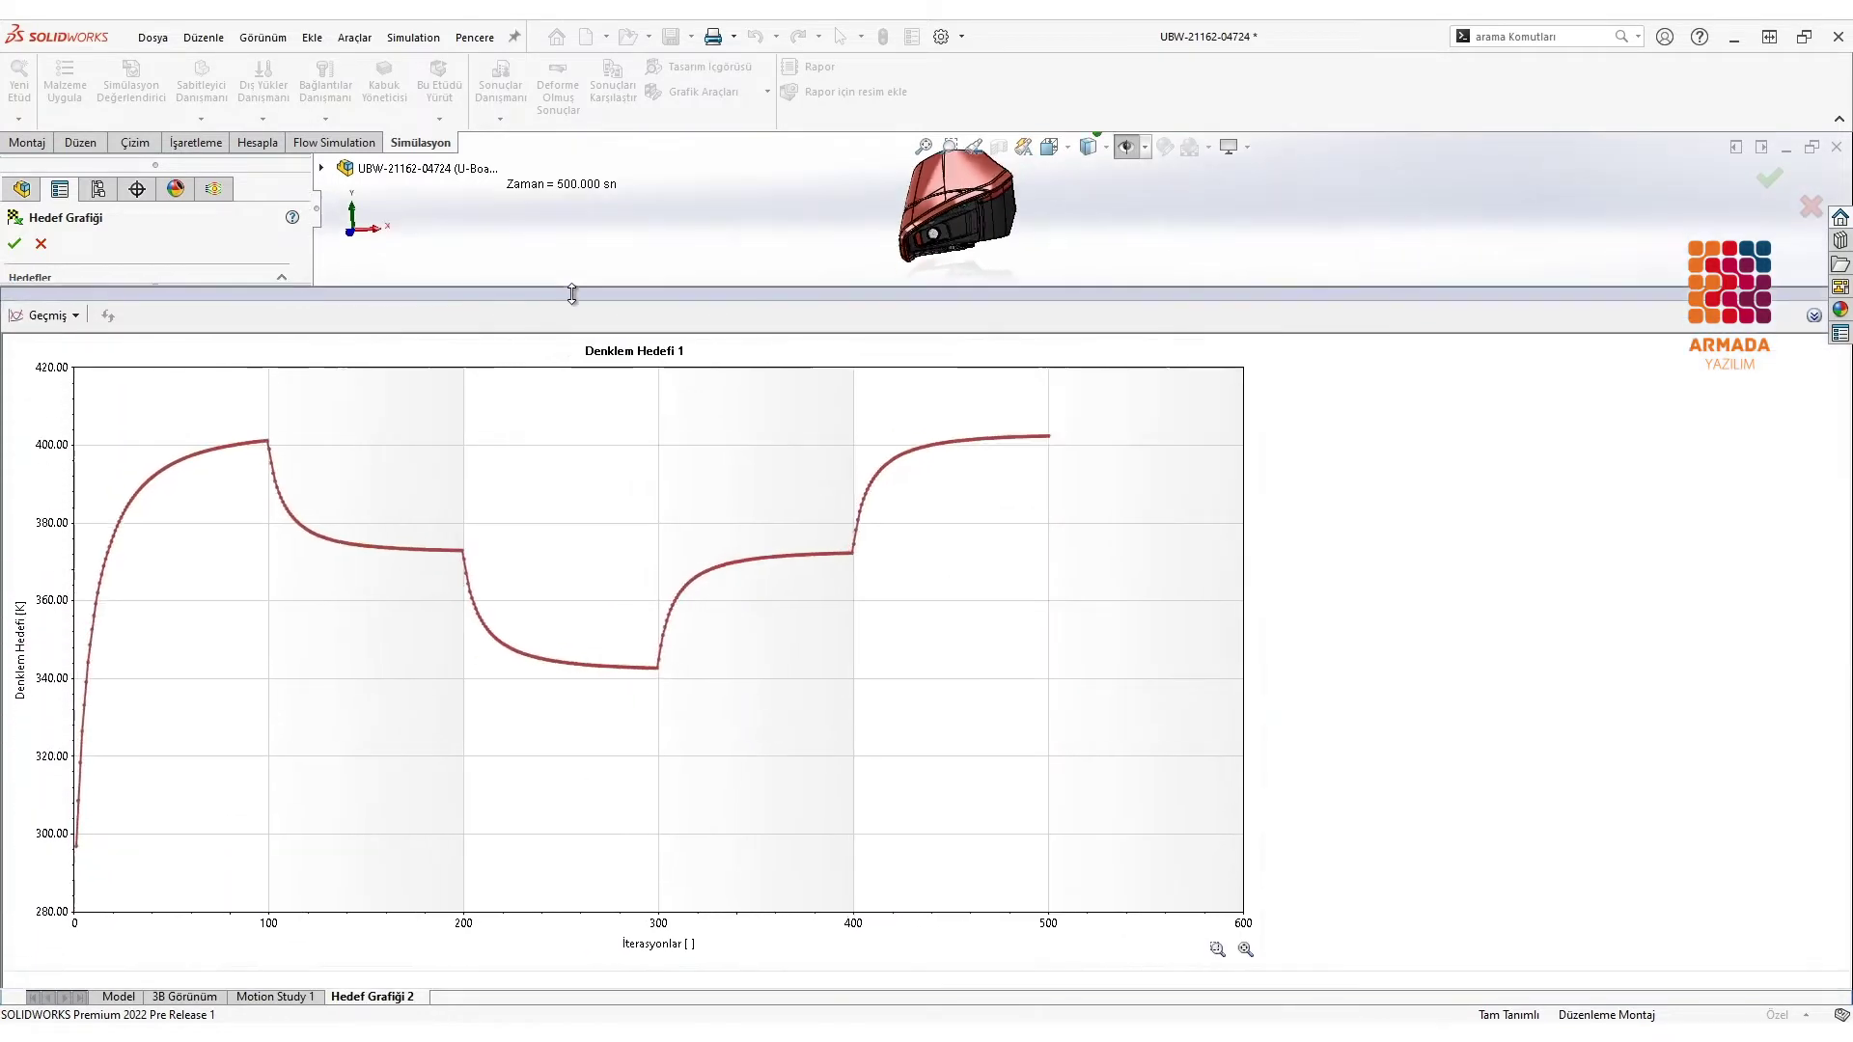
pyautogui.press('Return')
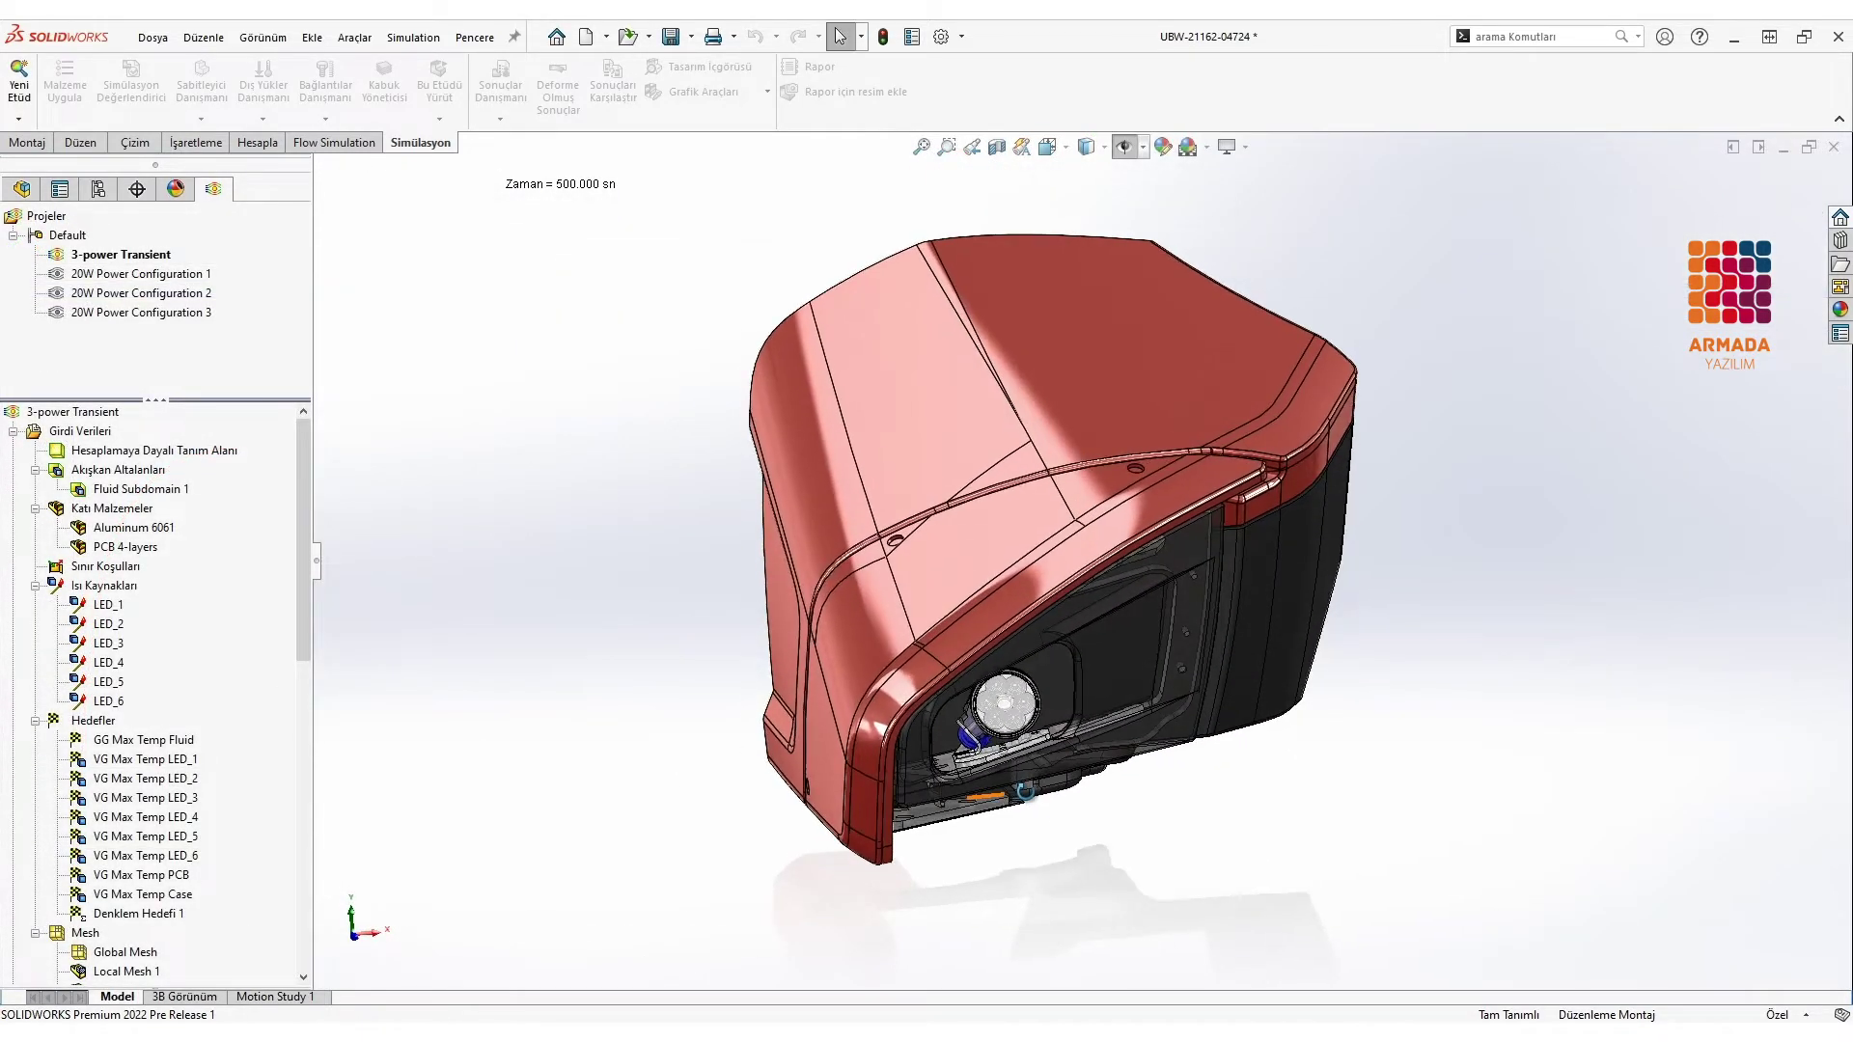
# Step: Zoom into the LED module and select LED_1 through LED_6 to show their heat rates
pyautogui.click(946, 147)
pyautogui.moveTo(873, 594); pyautogui.dragTo(1154, 816)
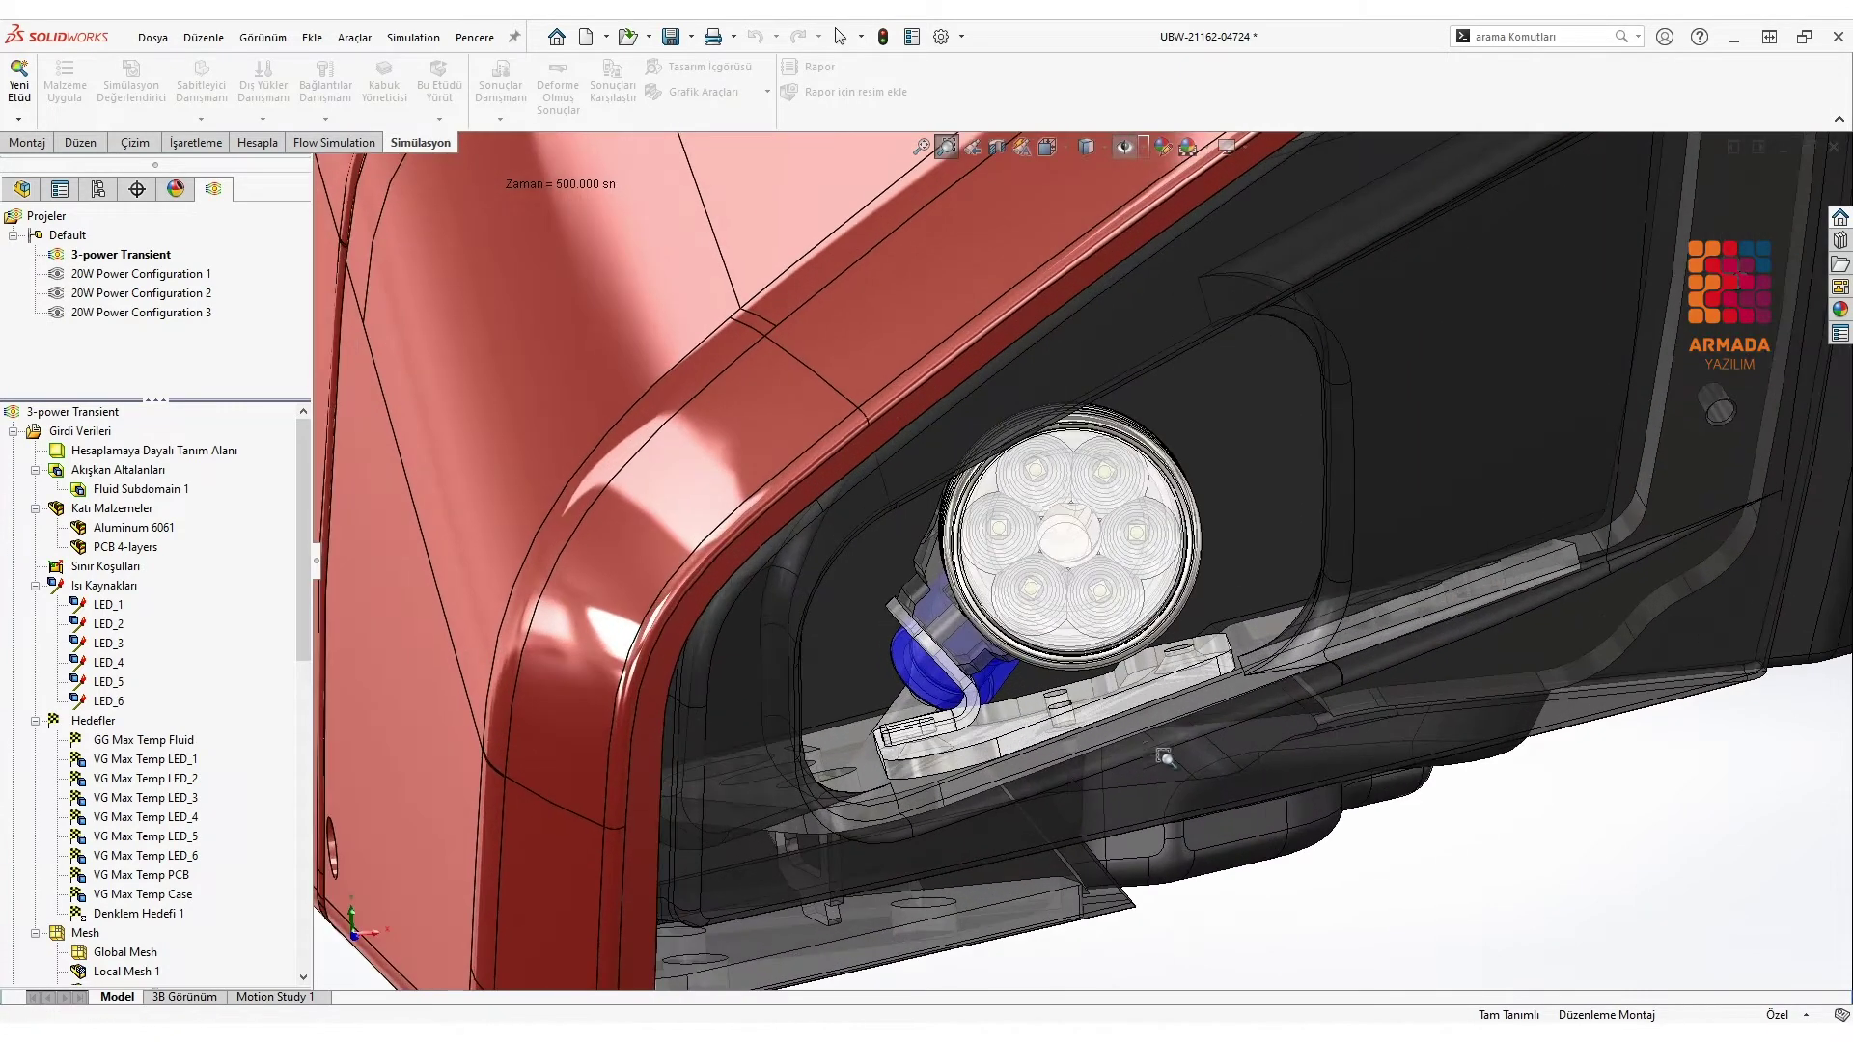
pyautogui.keyDown('ctrl'); pyautogui.click(106, 604); pyautogui.keyUp('ctrl')
pyautogui.keyDown('shift'); pyautogui.click(108, 700); pyautogui.keyUp('shift')
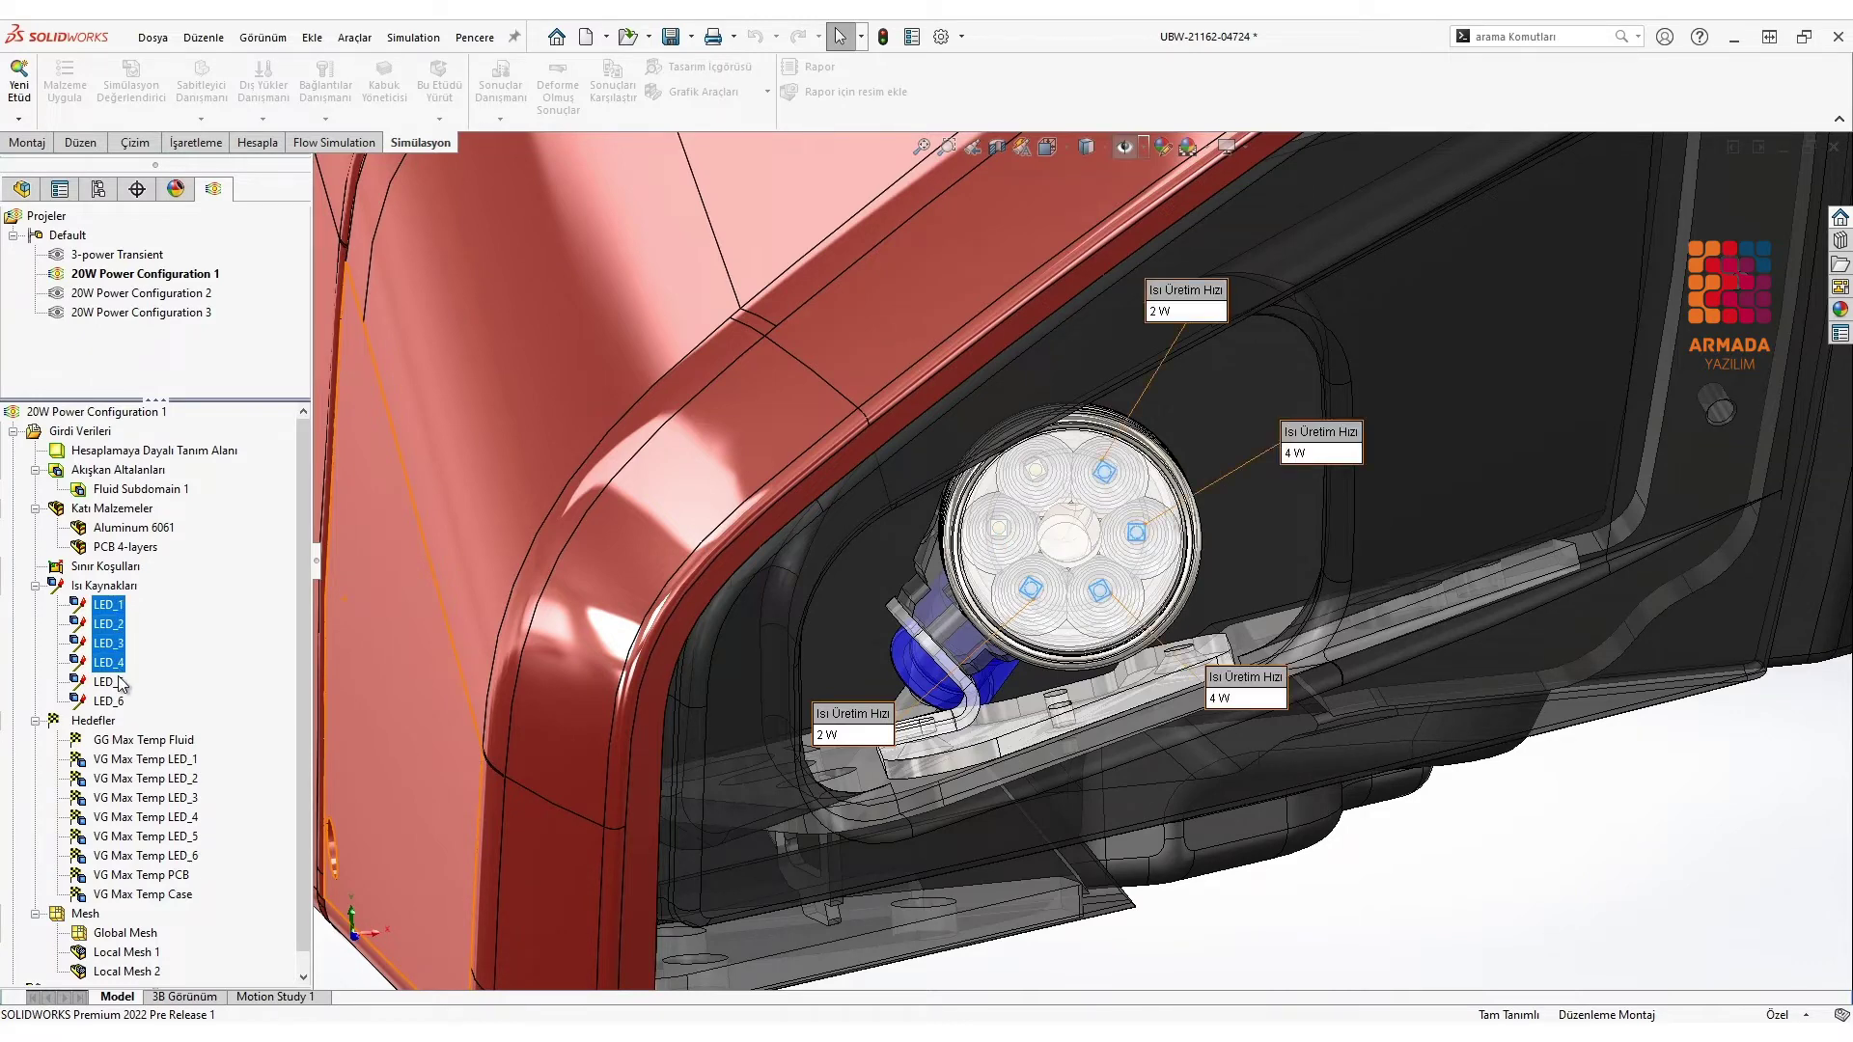
# Step: Activate 20W Power Configuration 2, then 20W Power Configuration 3
pyautogui.doubleClick(176, 296)
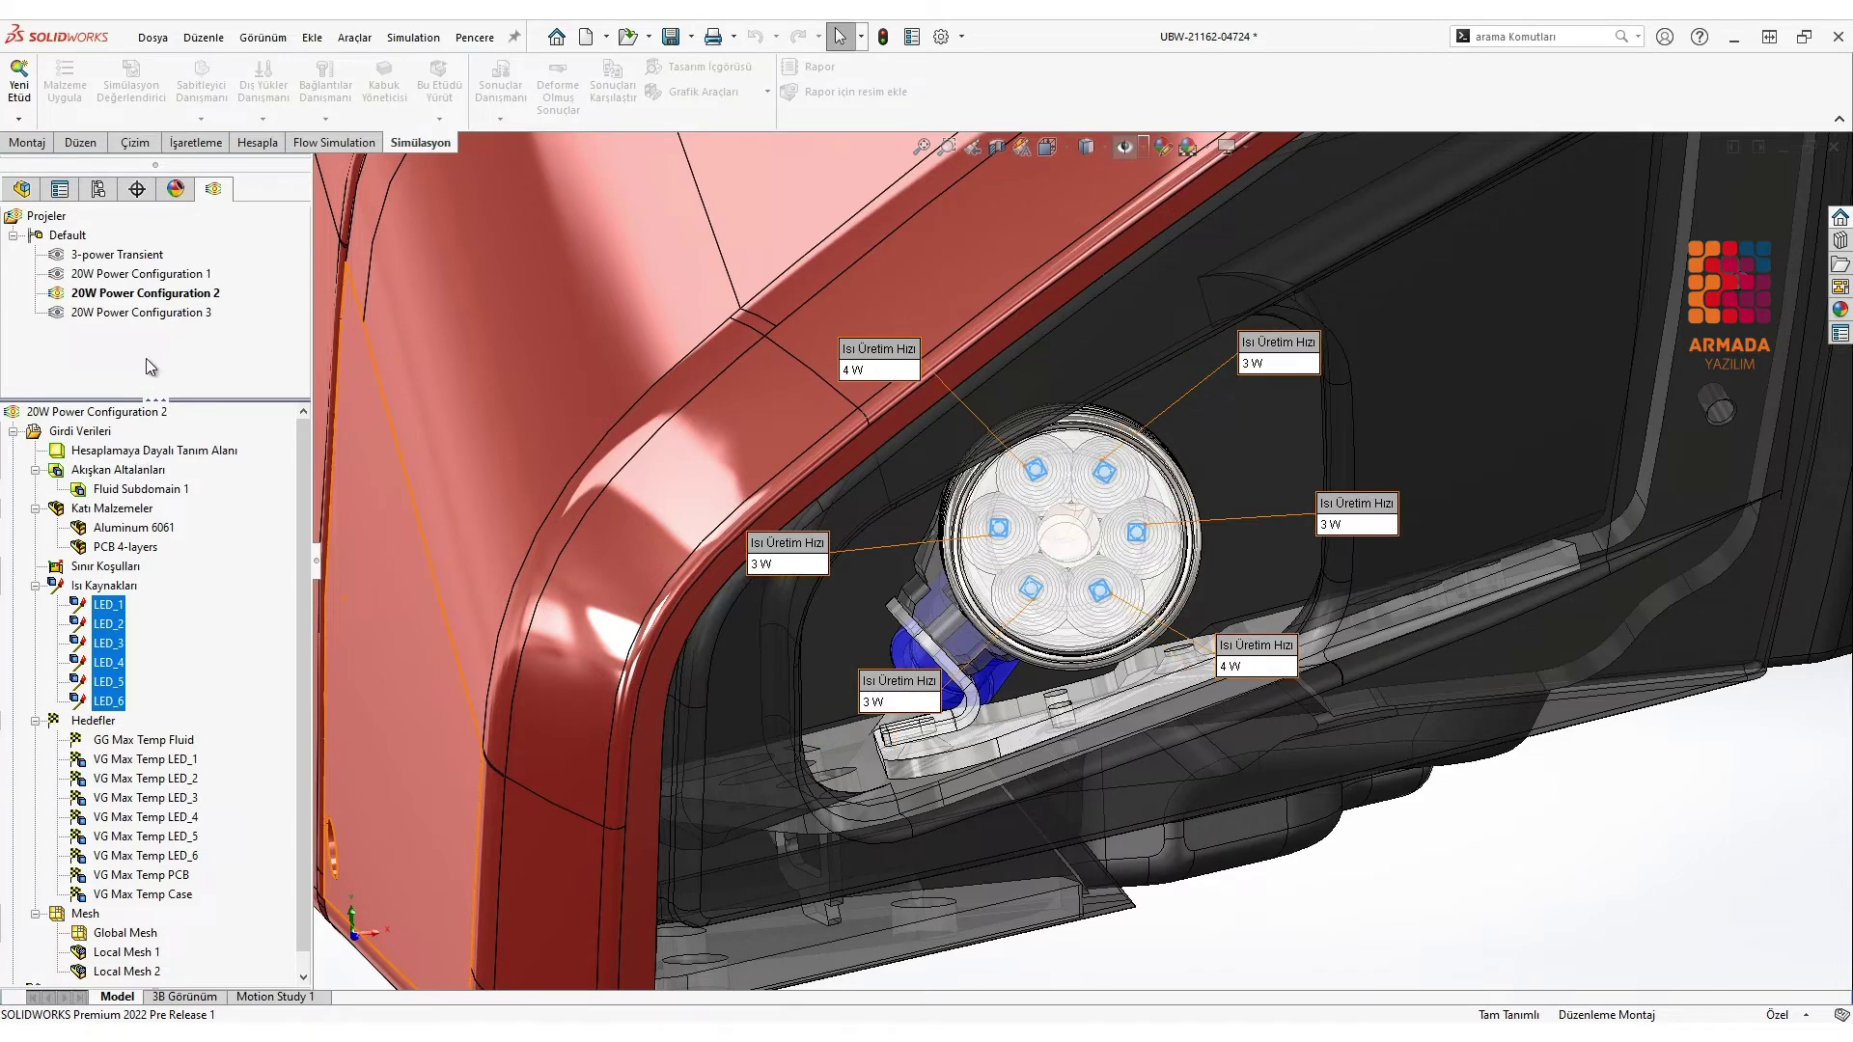
pyautogui.rightClick(166, 314)
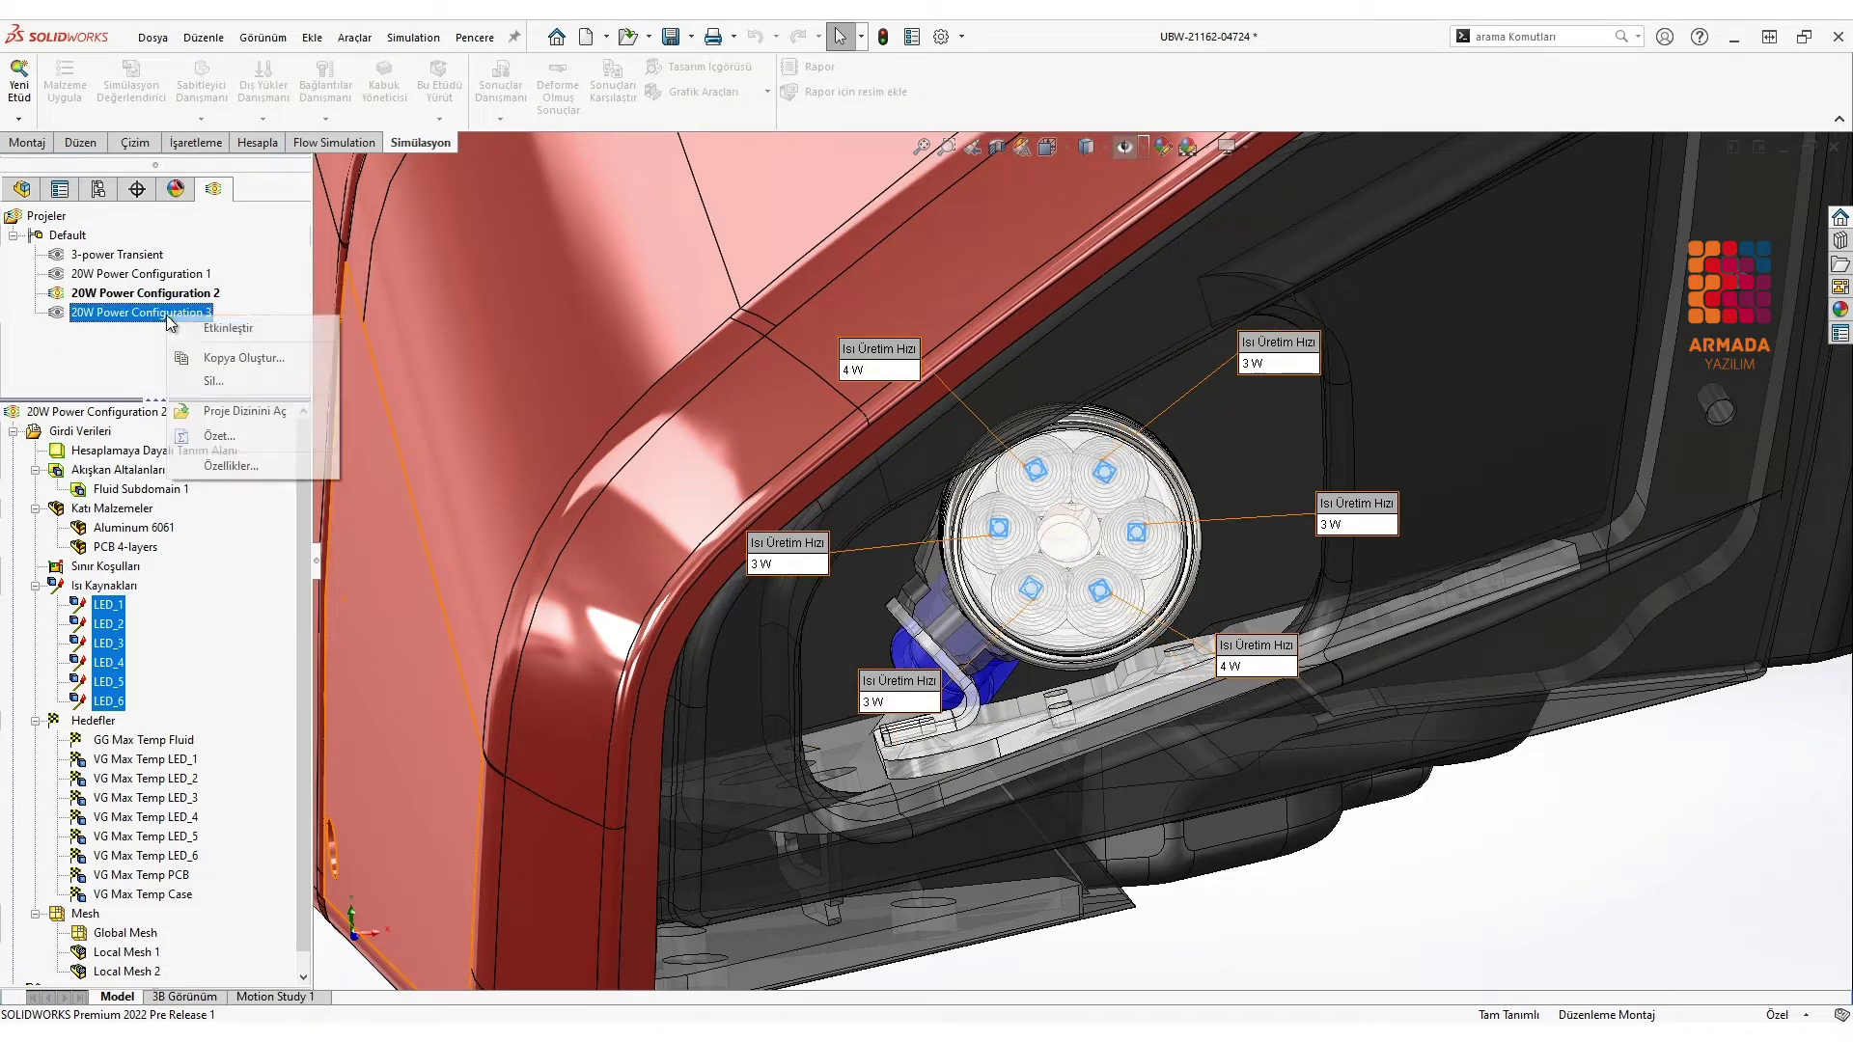
pyautogui.click(213, 325)
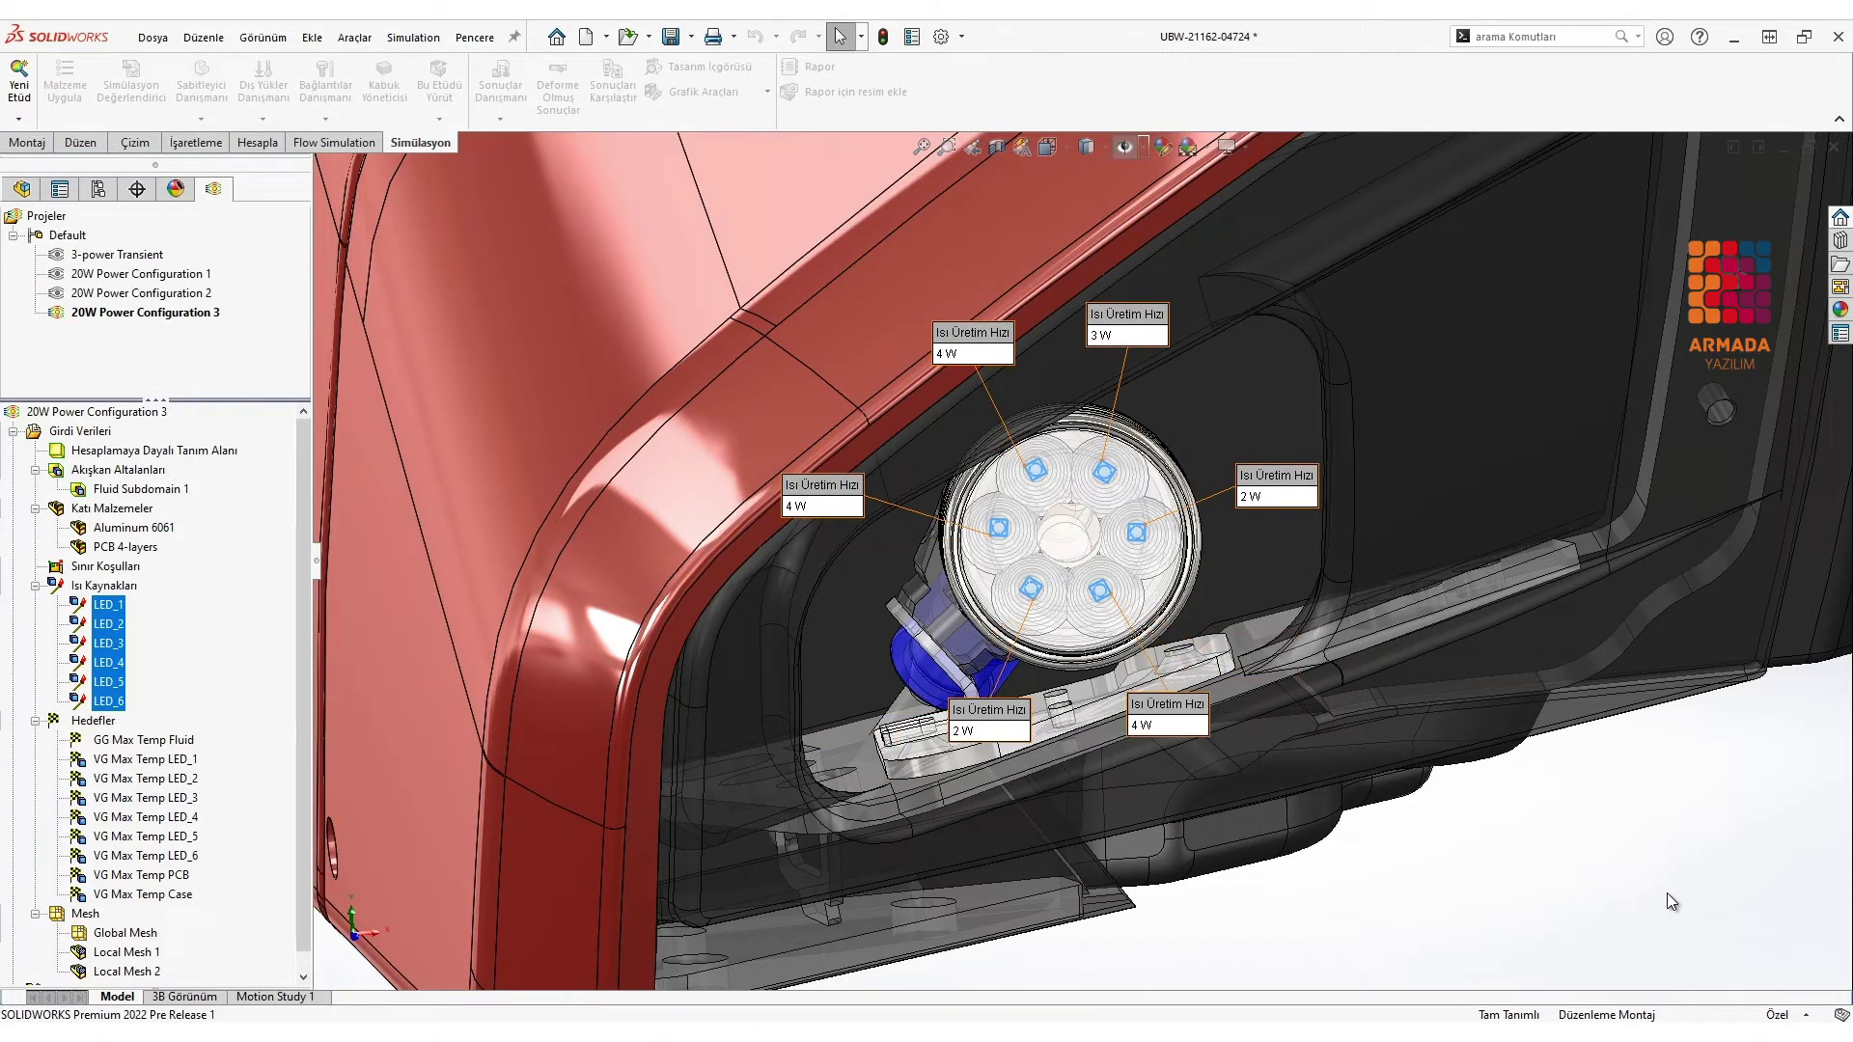
# Step: Compare Result Summary and Surface Plot 2 across 20W Power Configurations 1–3, enlarging the panel
pyautogui.click(862, 119)
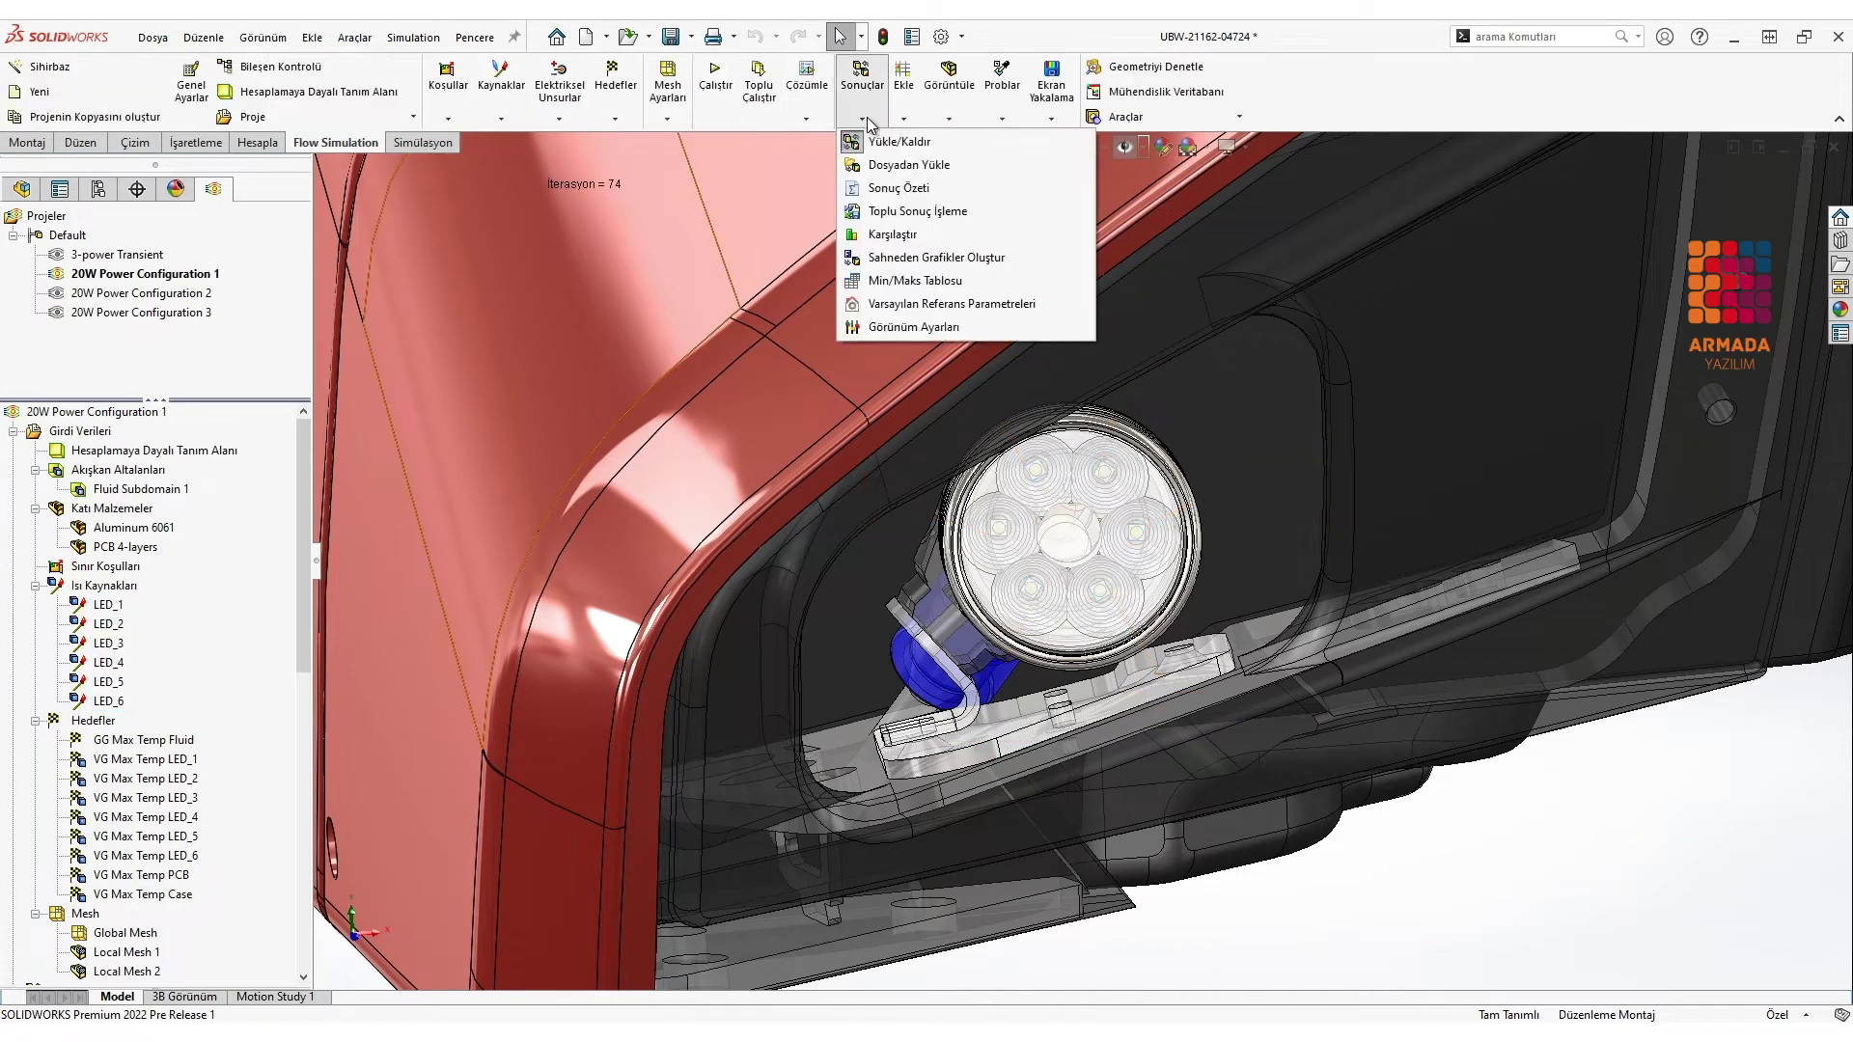
pyautogui.click(902, 231)
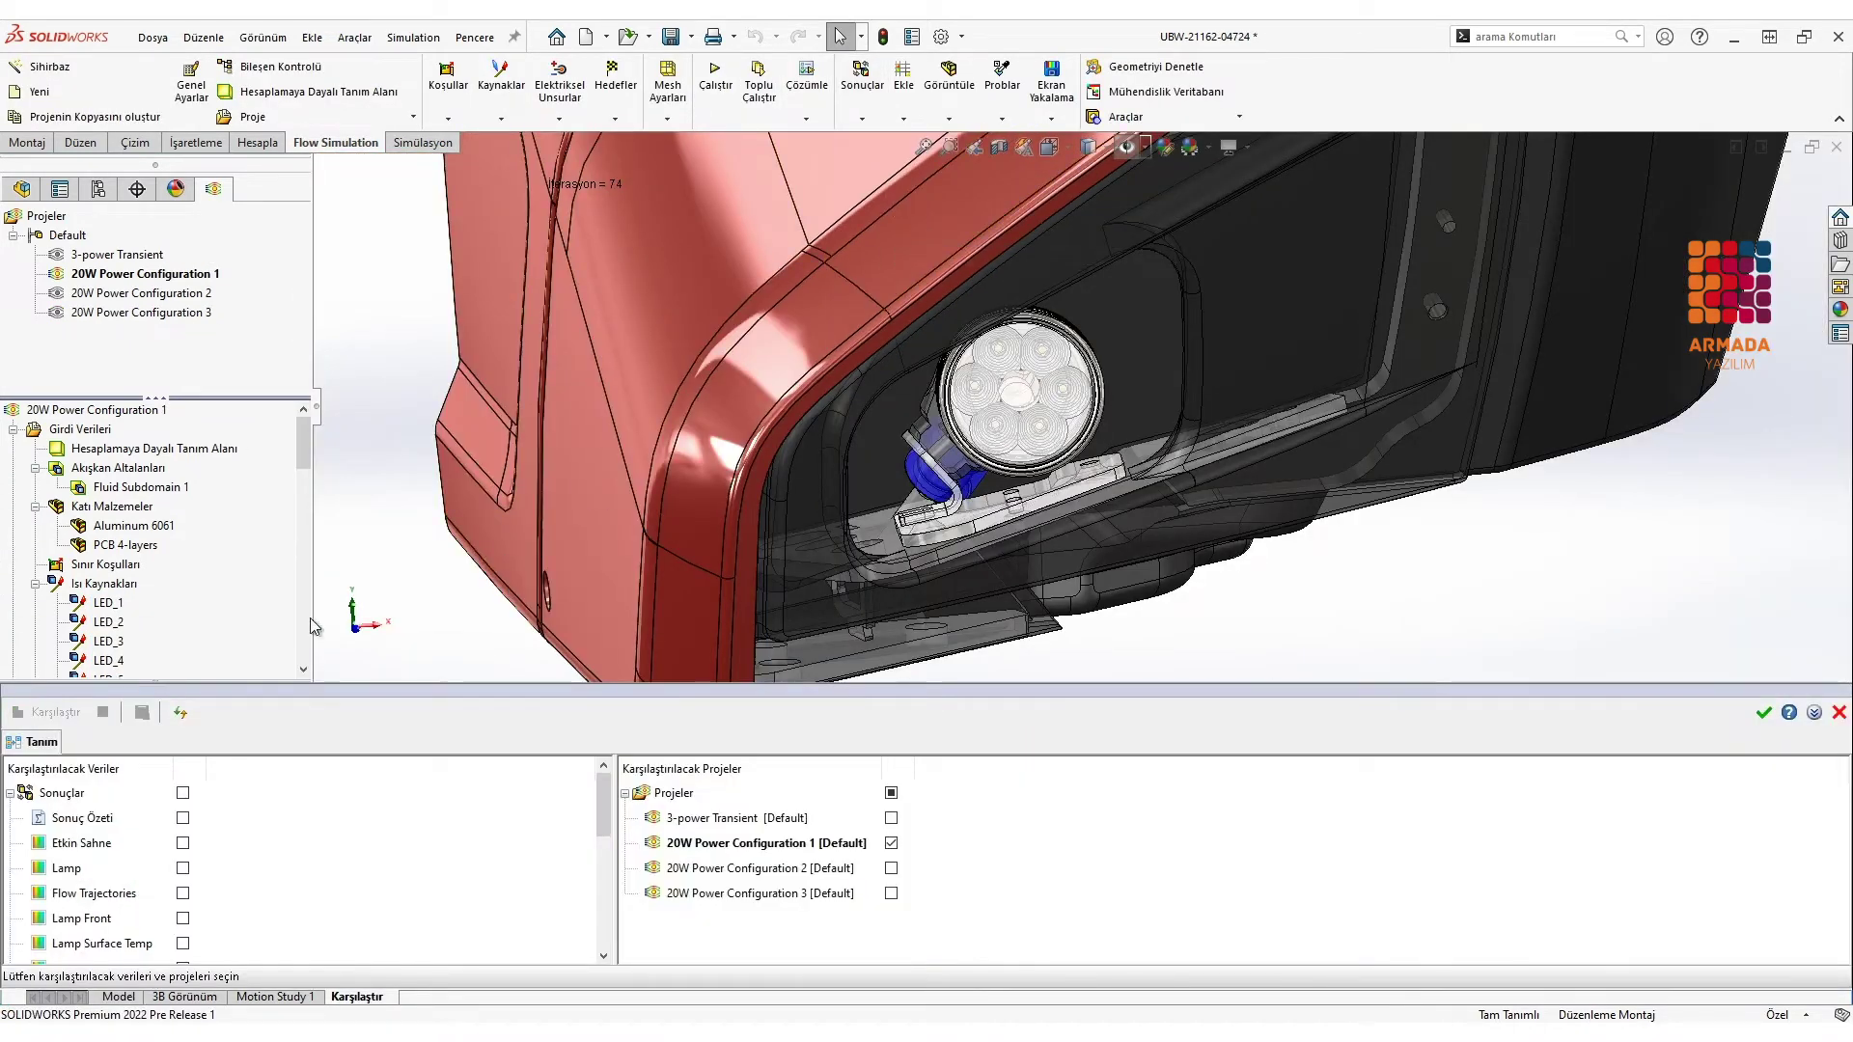
pyautogui.click(182, 818)
pyautogui.scroll(-2, 203, 849)
pyautogui.scroll(-2, 222, 873)
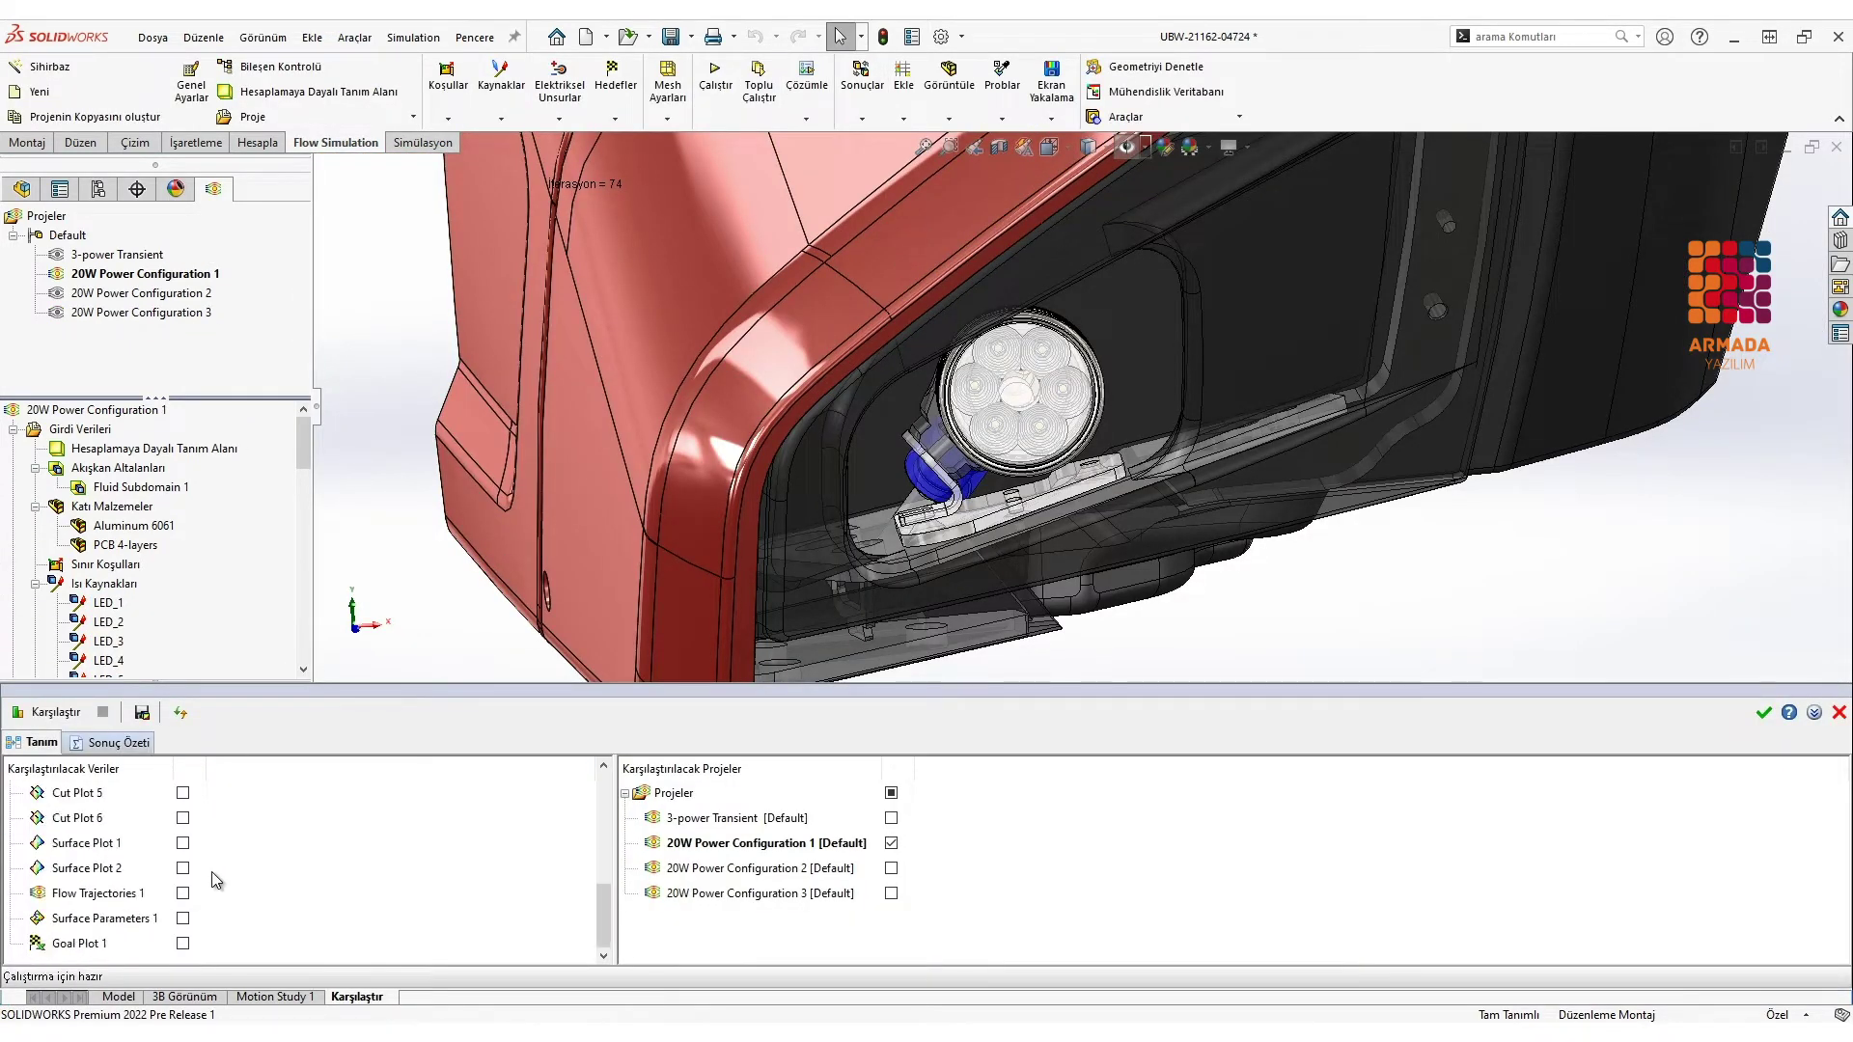
pyautogui.click(183, 868)
pyautogui.click(890, 868)
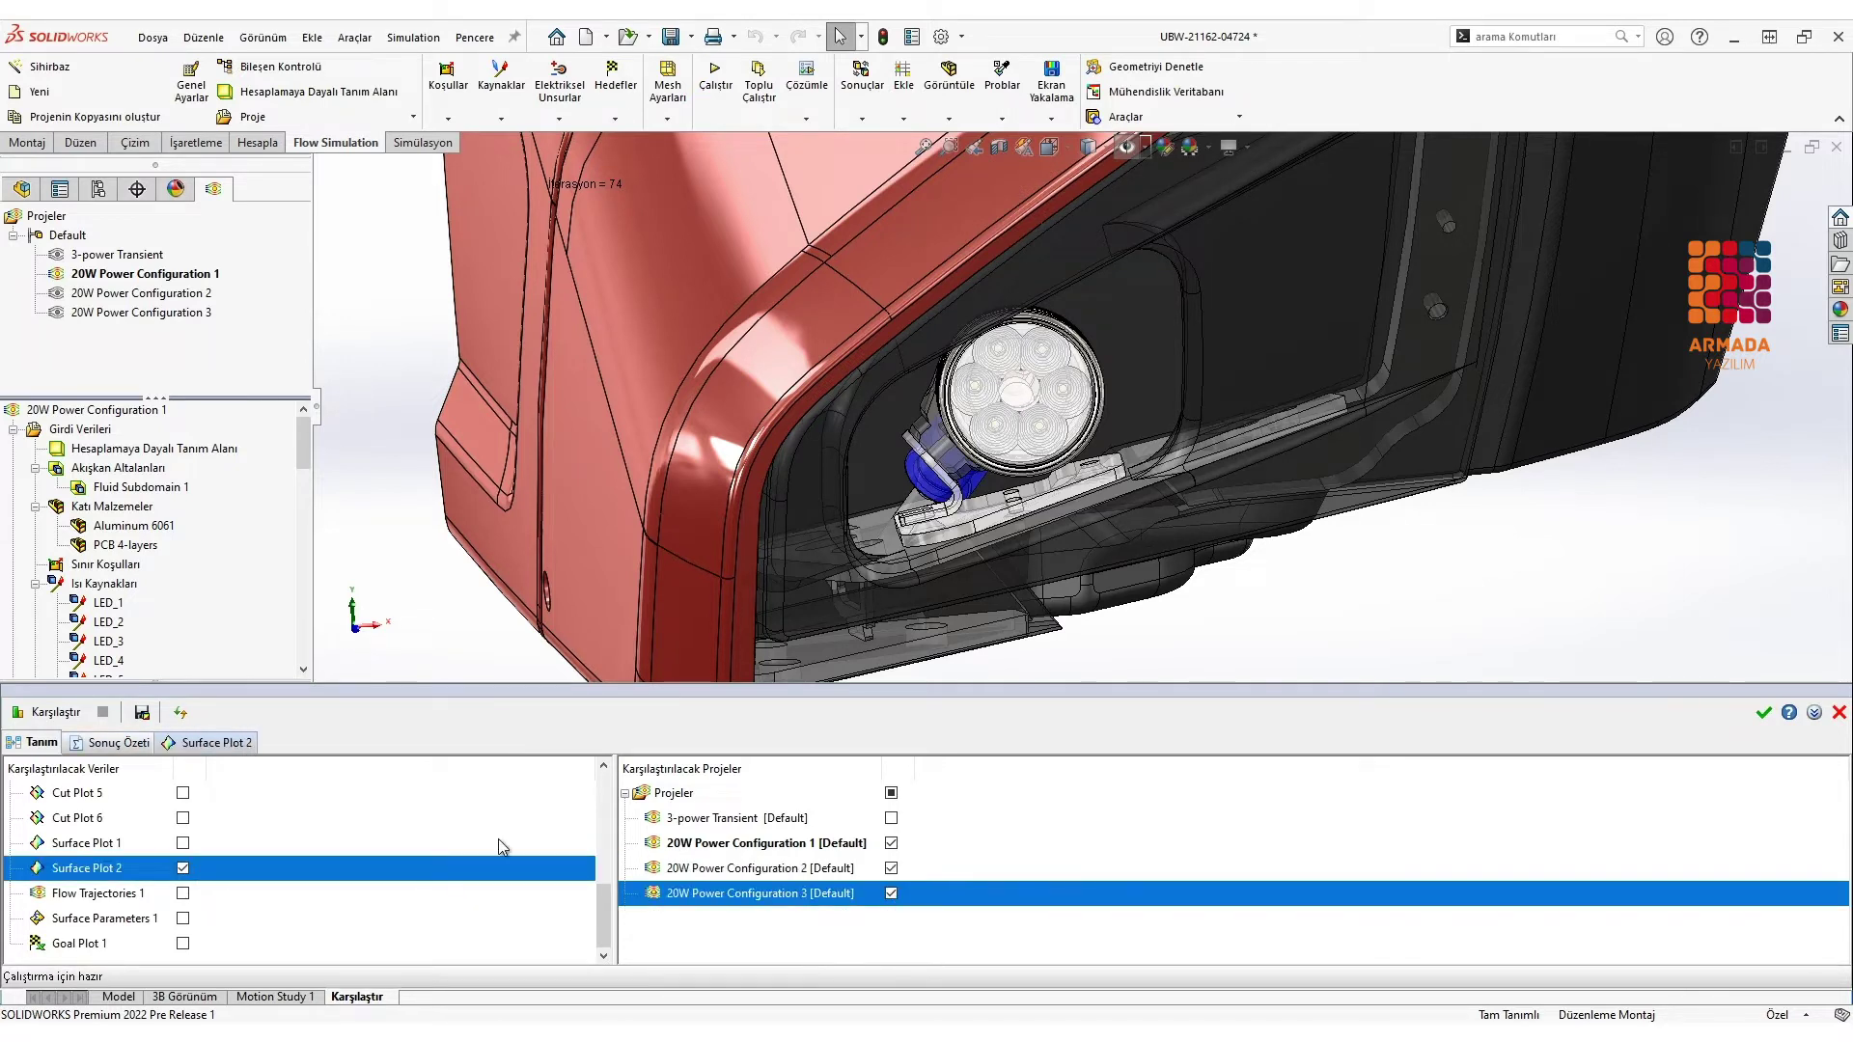
pyautogui.click(45, 713)
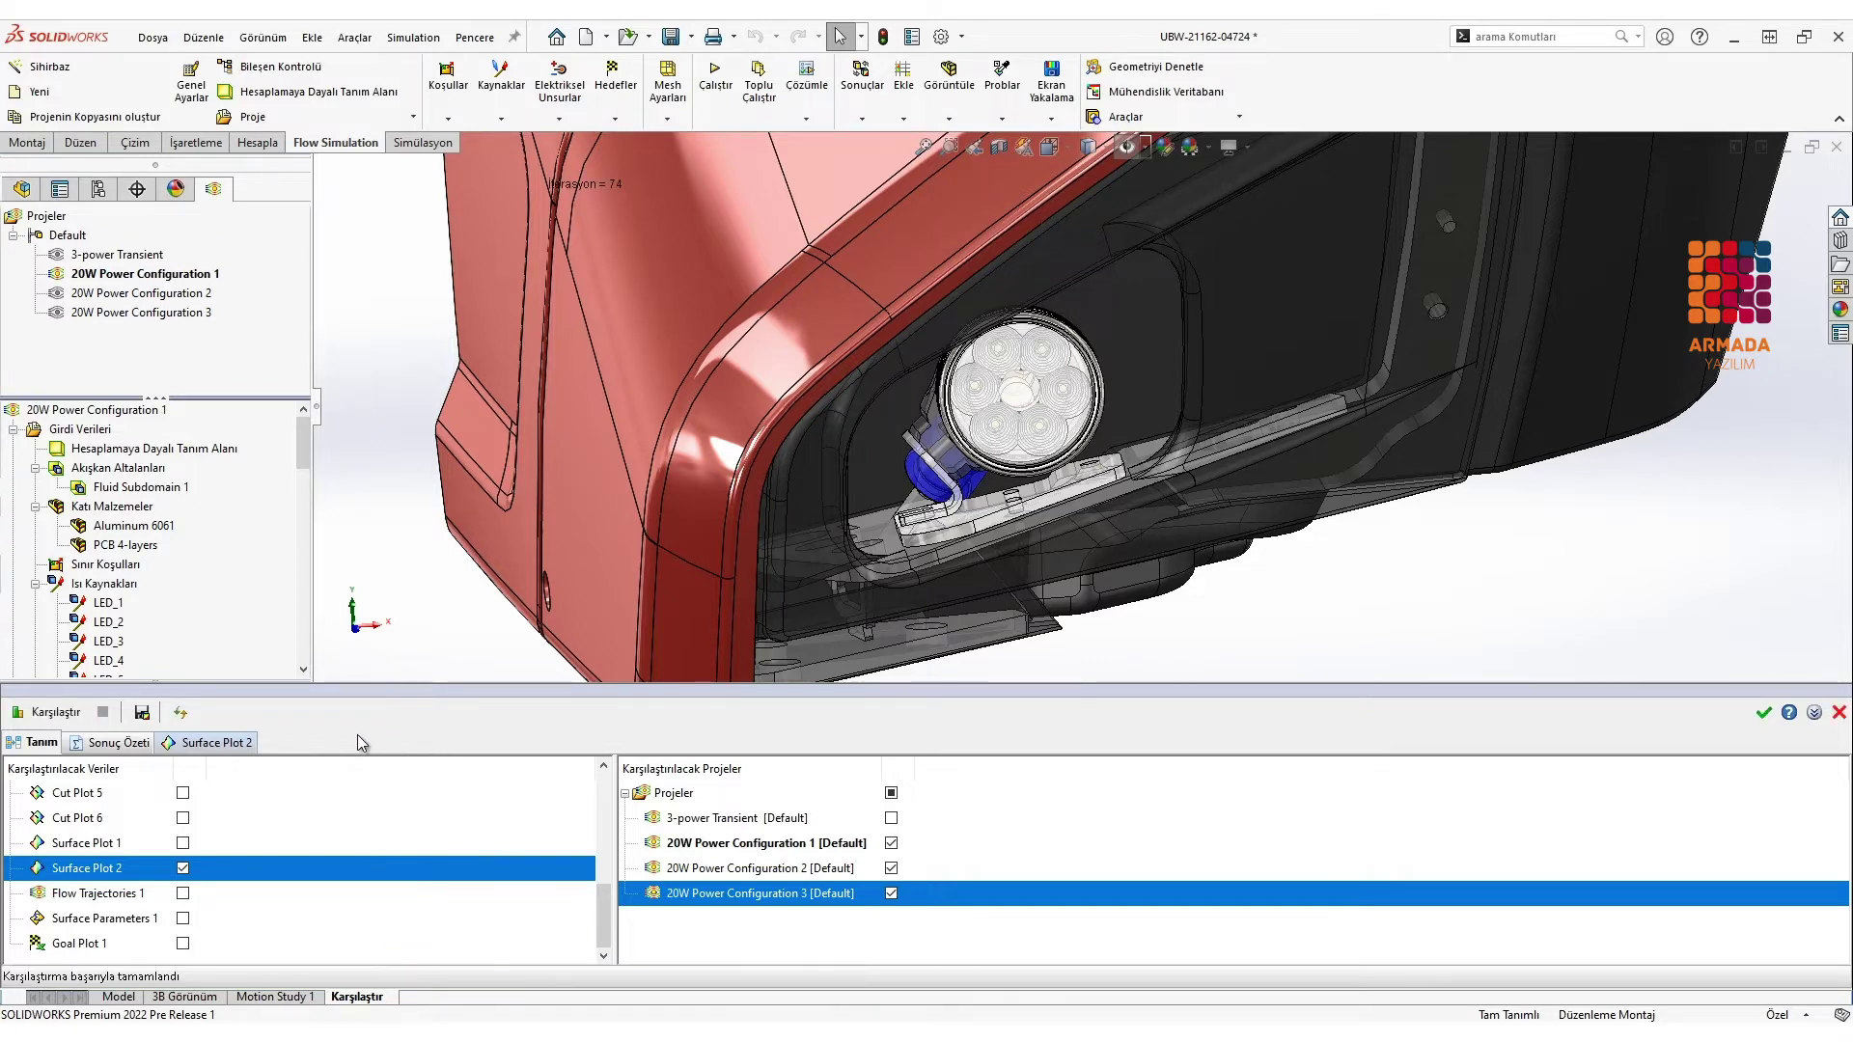
pyautogui.moveTo(428, 673); pyautogui.dragTo(428, 386)
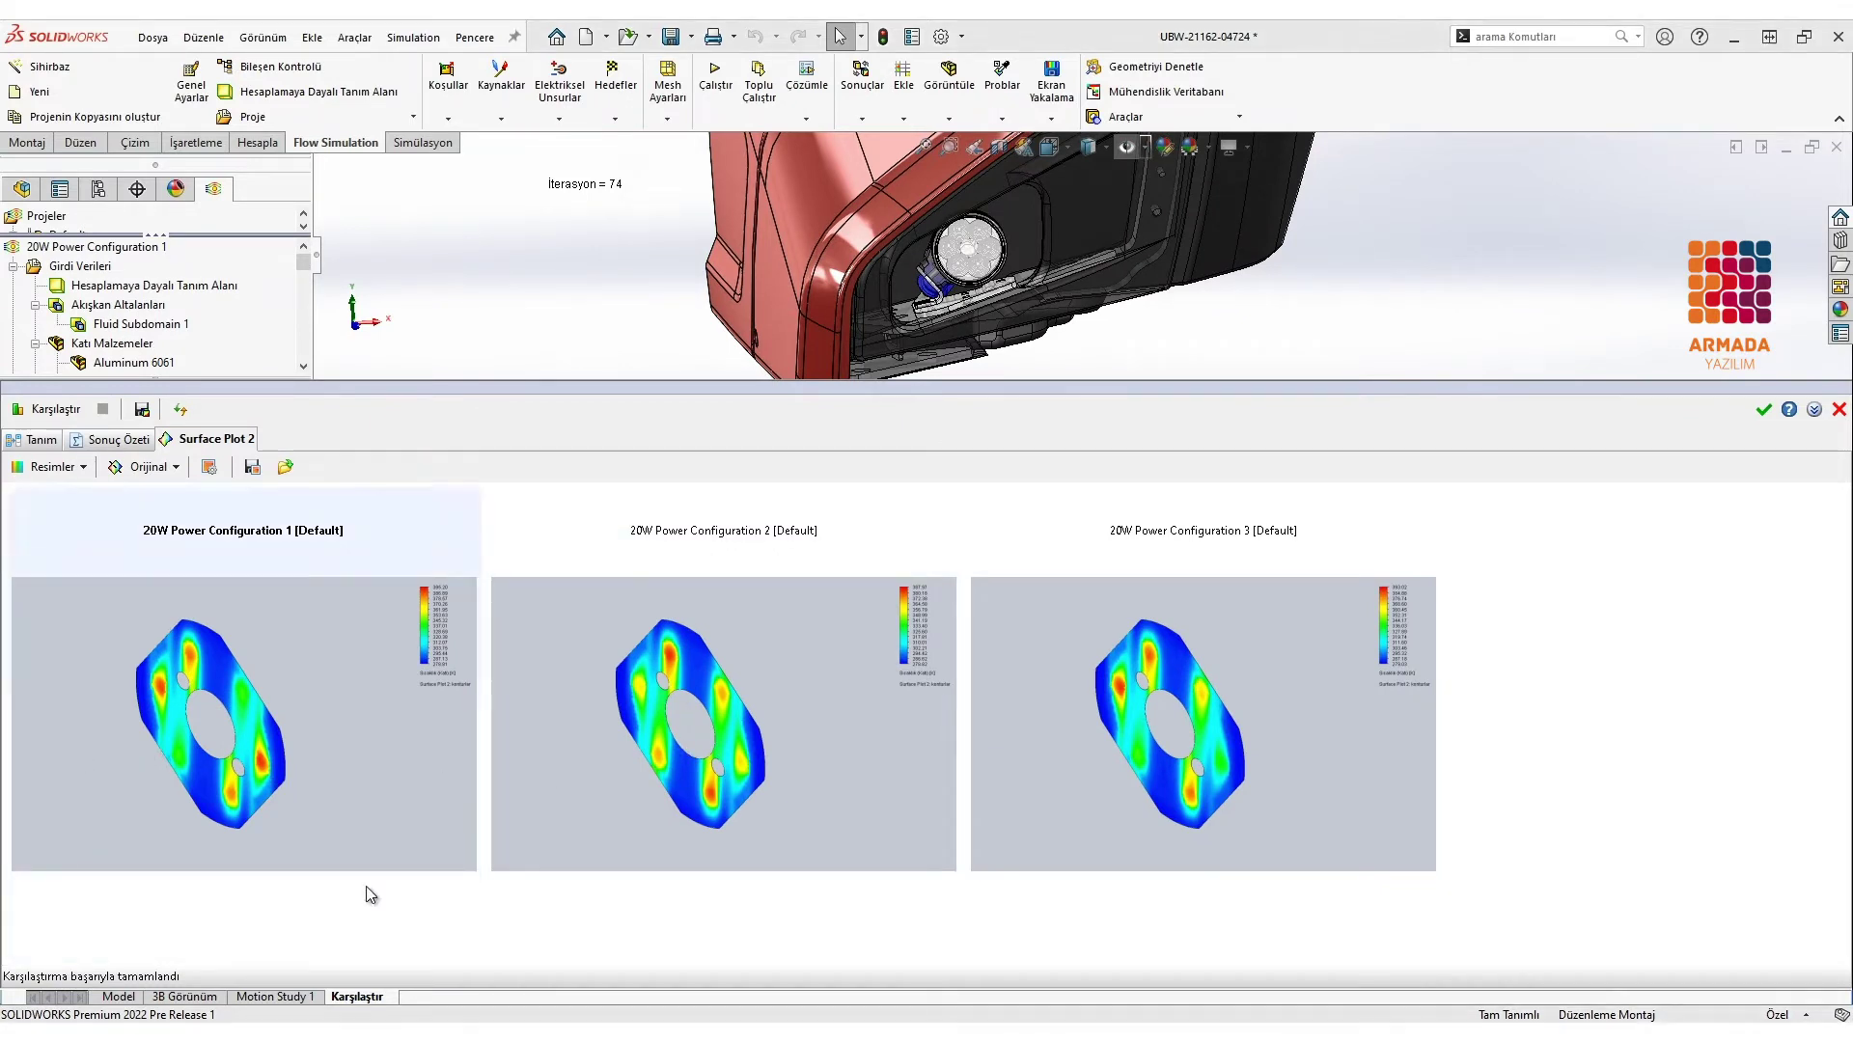
# Step: Display the compared Surface Plot 2 as maximum, then minimum, then difference combinations
pyautogui.click(170, 467)
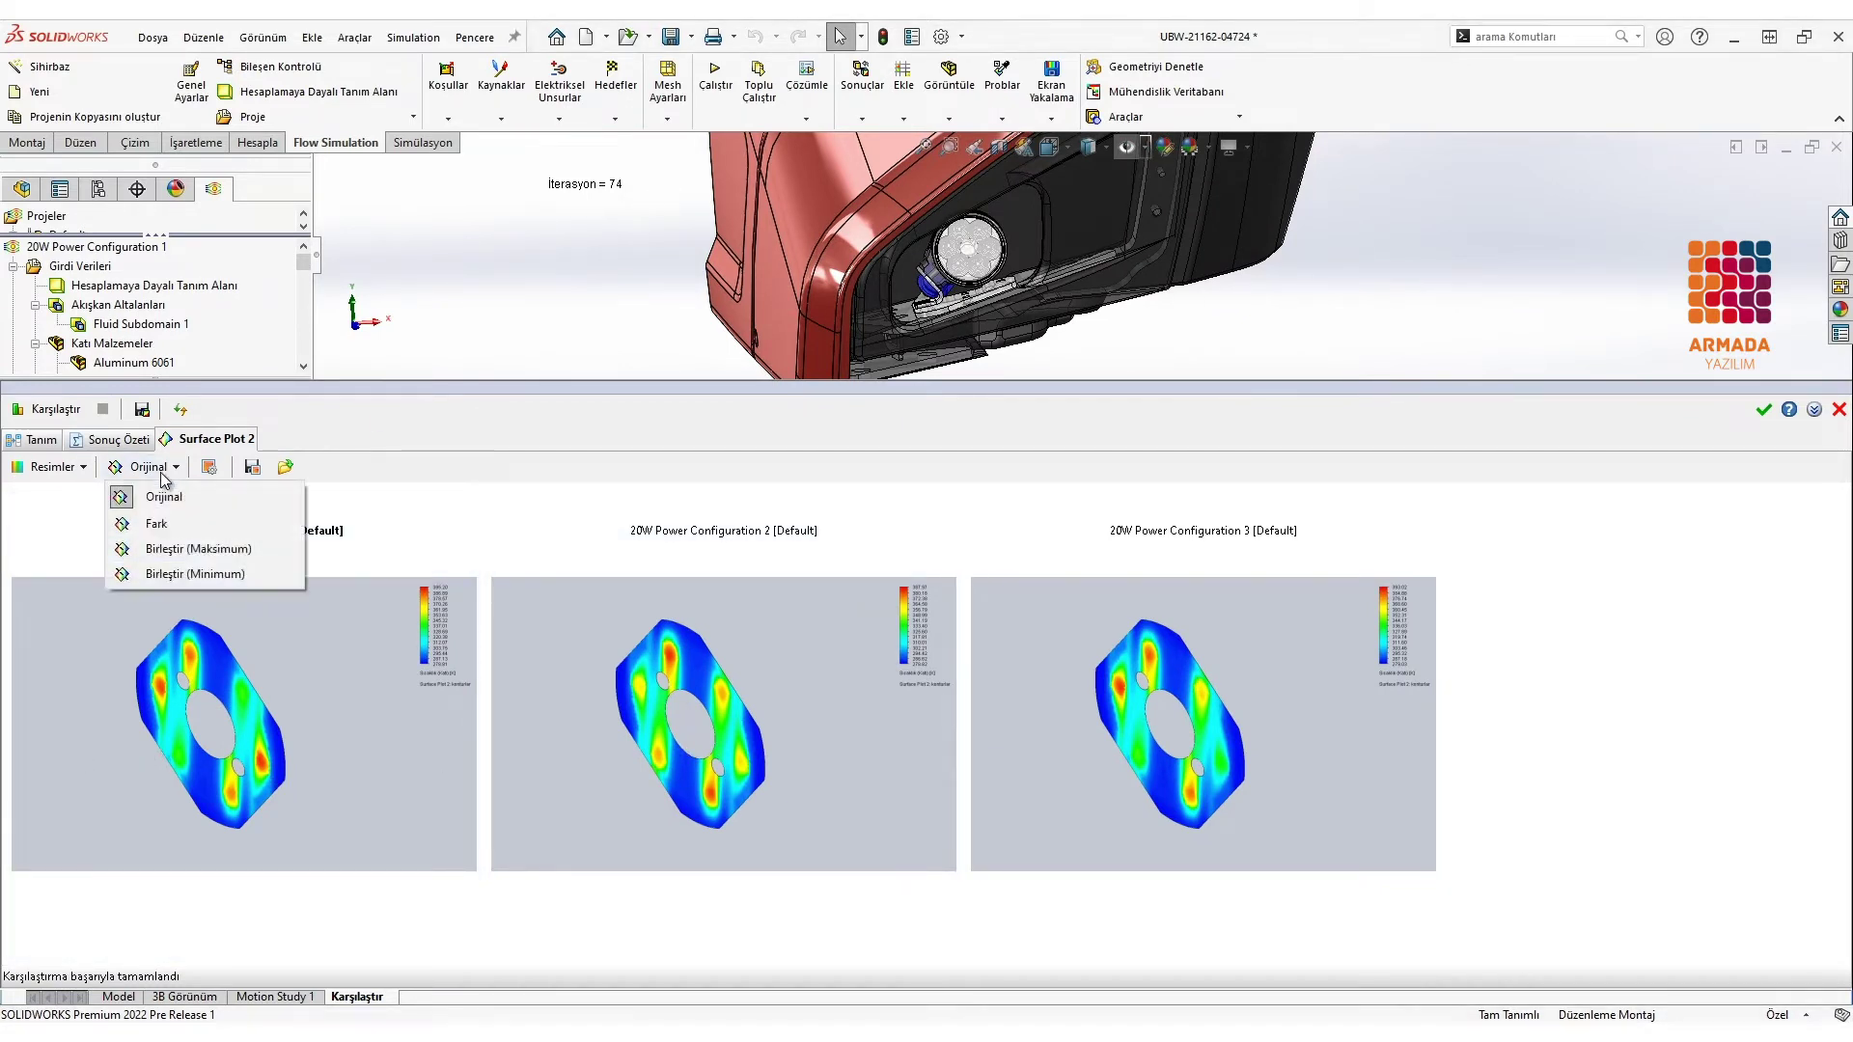
pyautogui.click(206, 548)
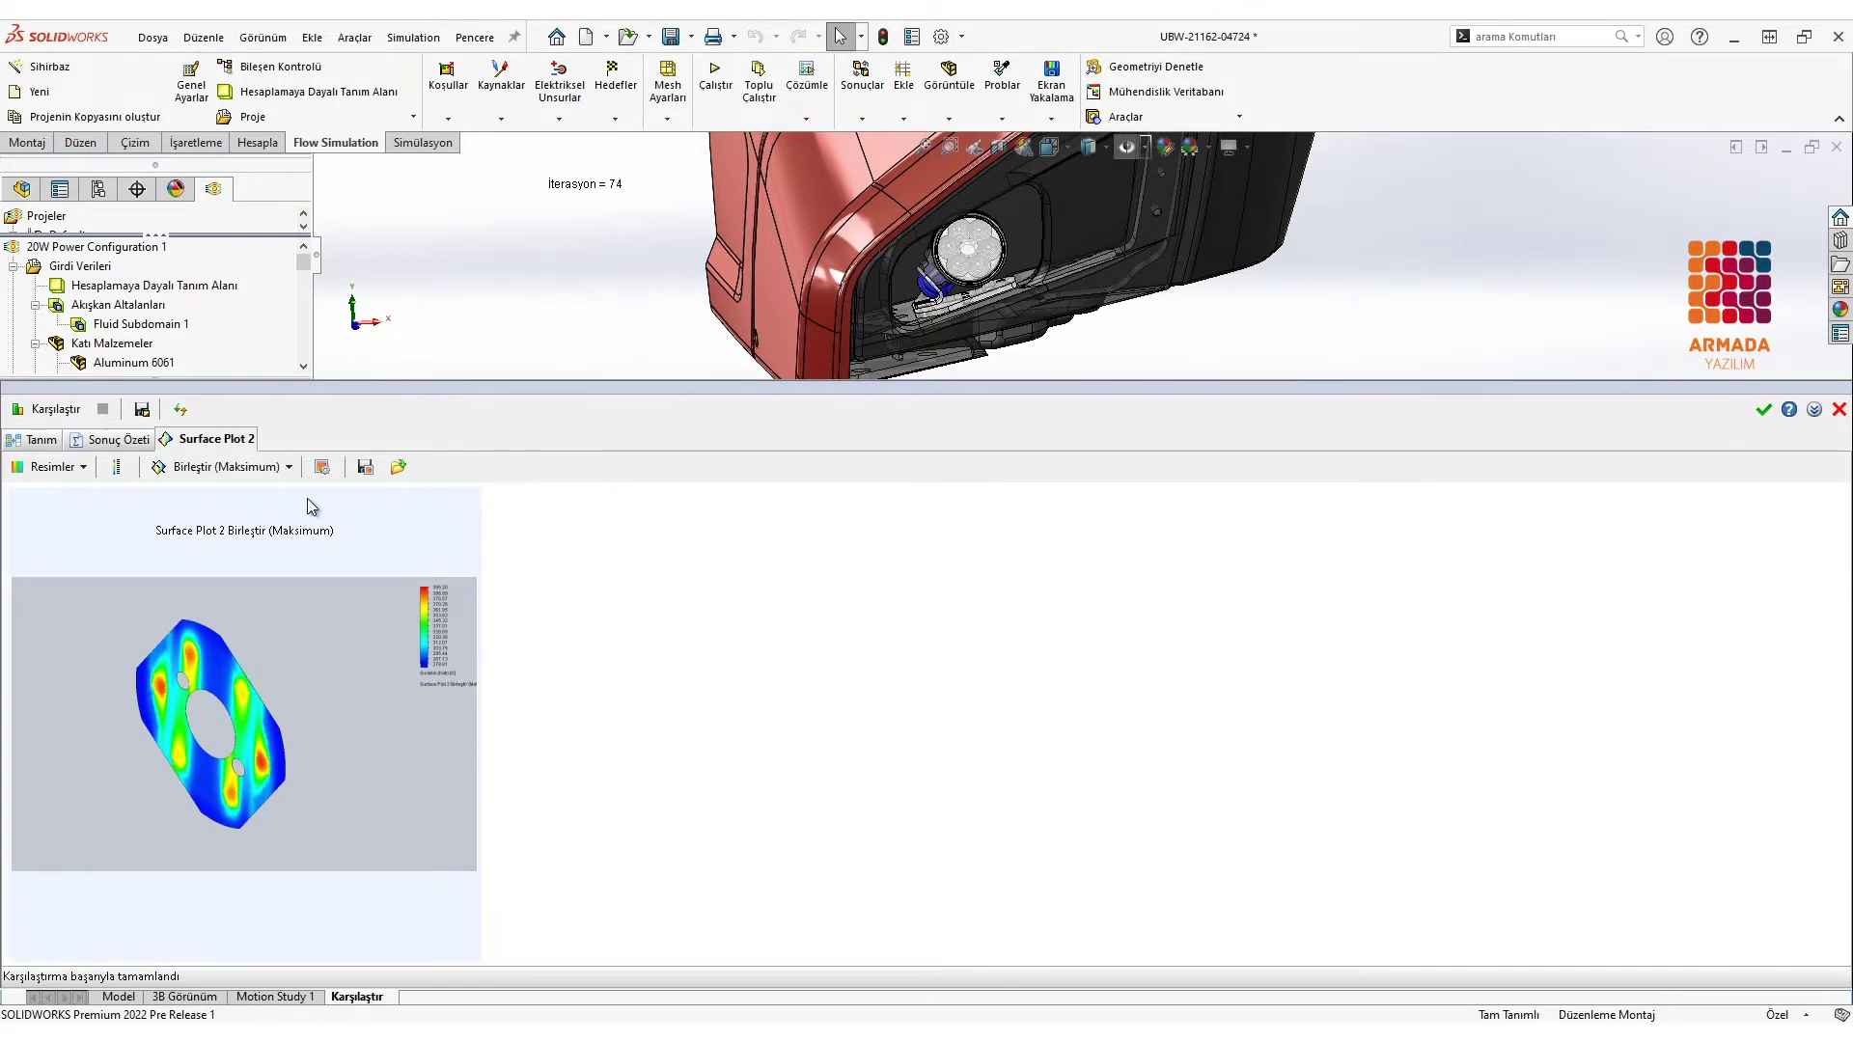
pyautogui.click(274, 469)
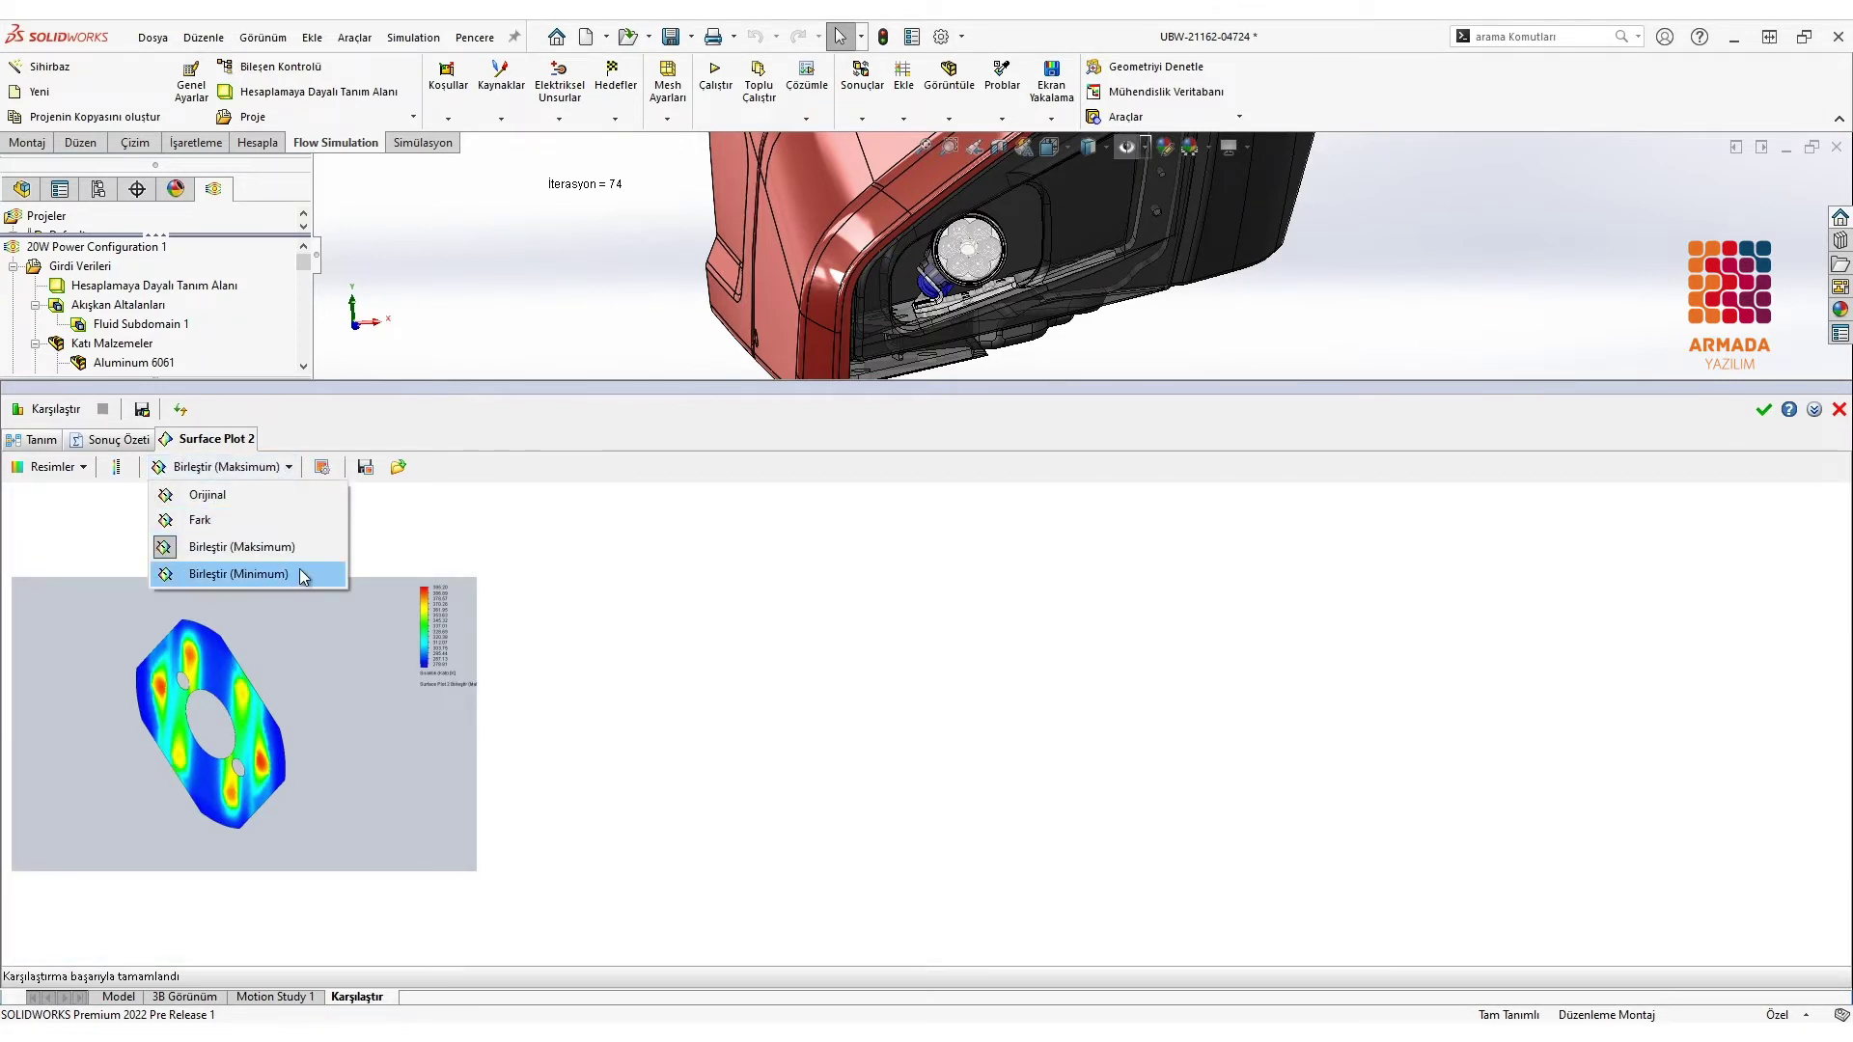
pyautogui.click(246, 589)
pyautogui.click(222, 467)
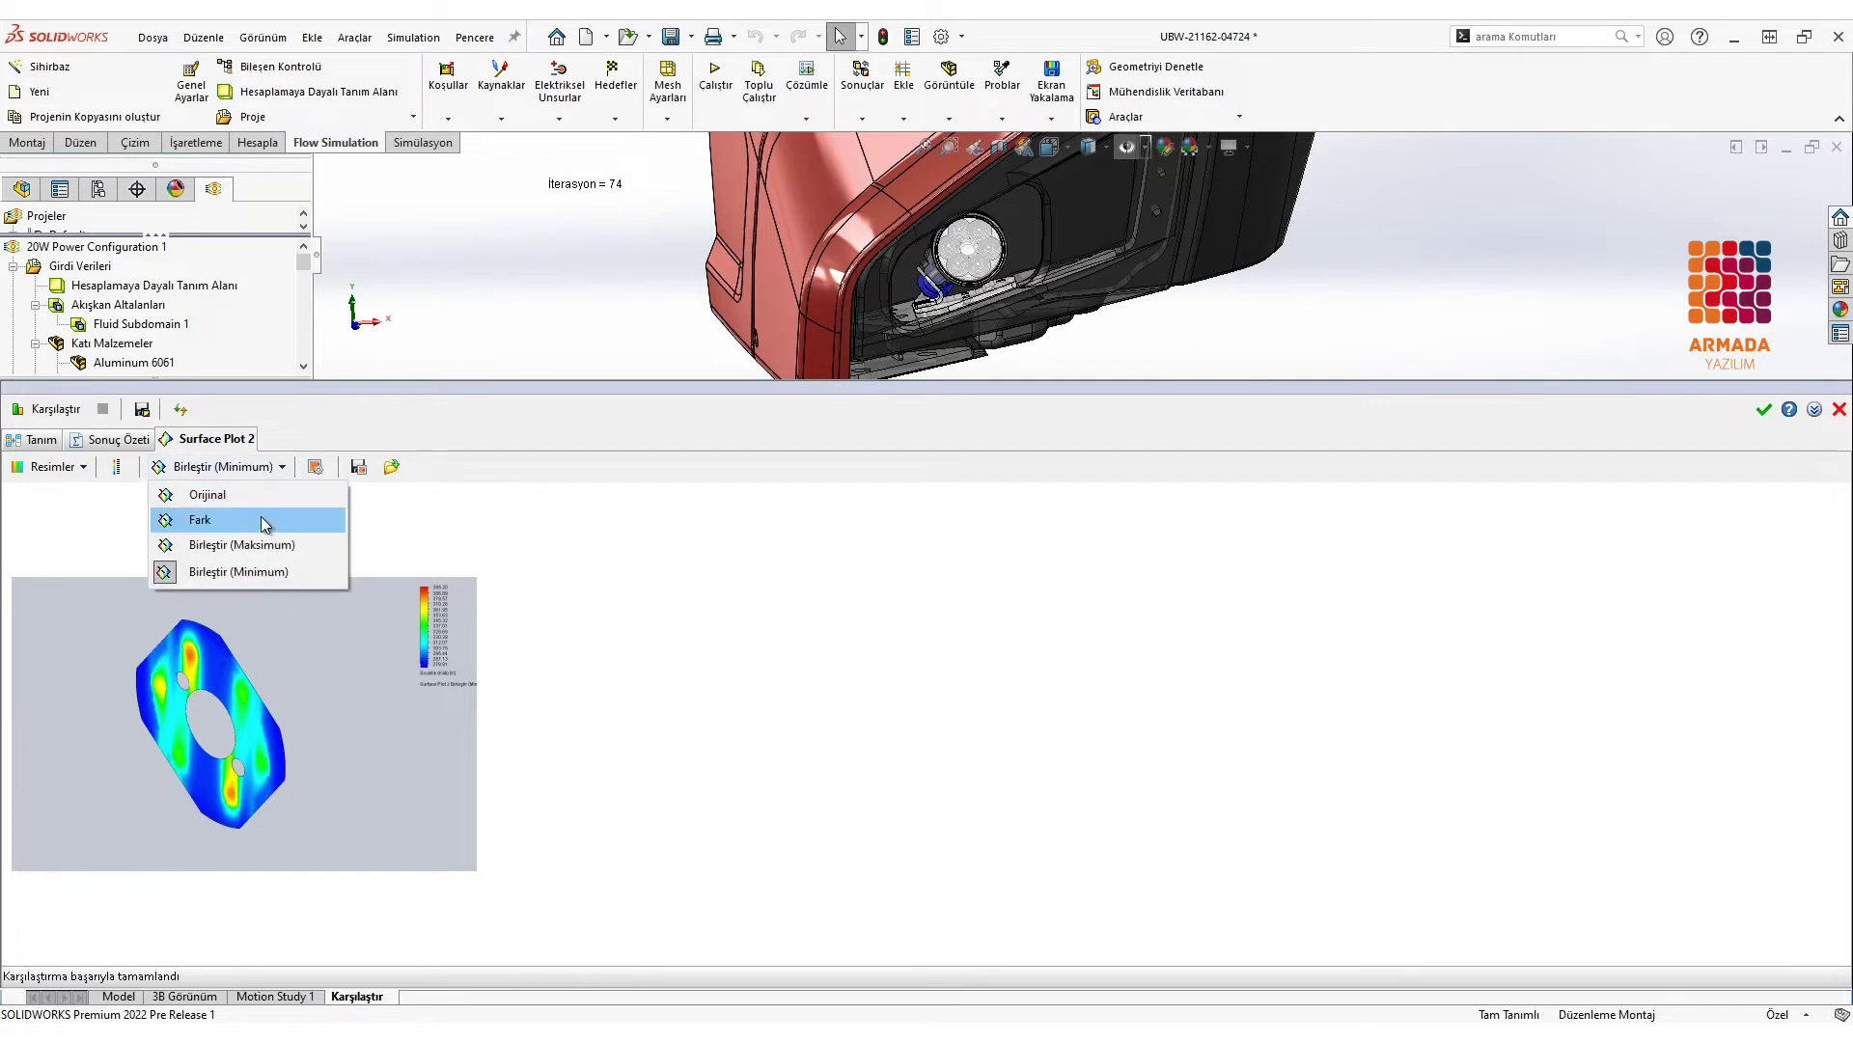
pyautogui.click(261, 517)
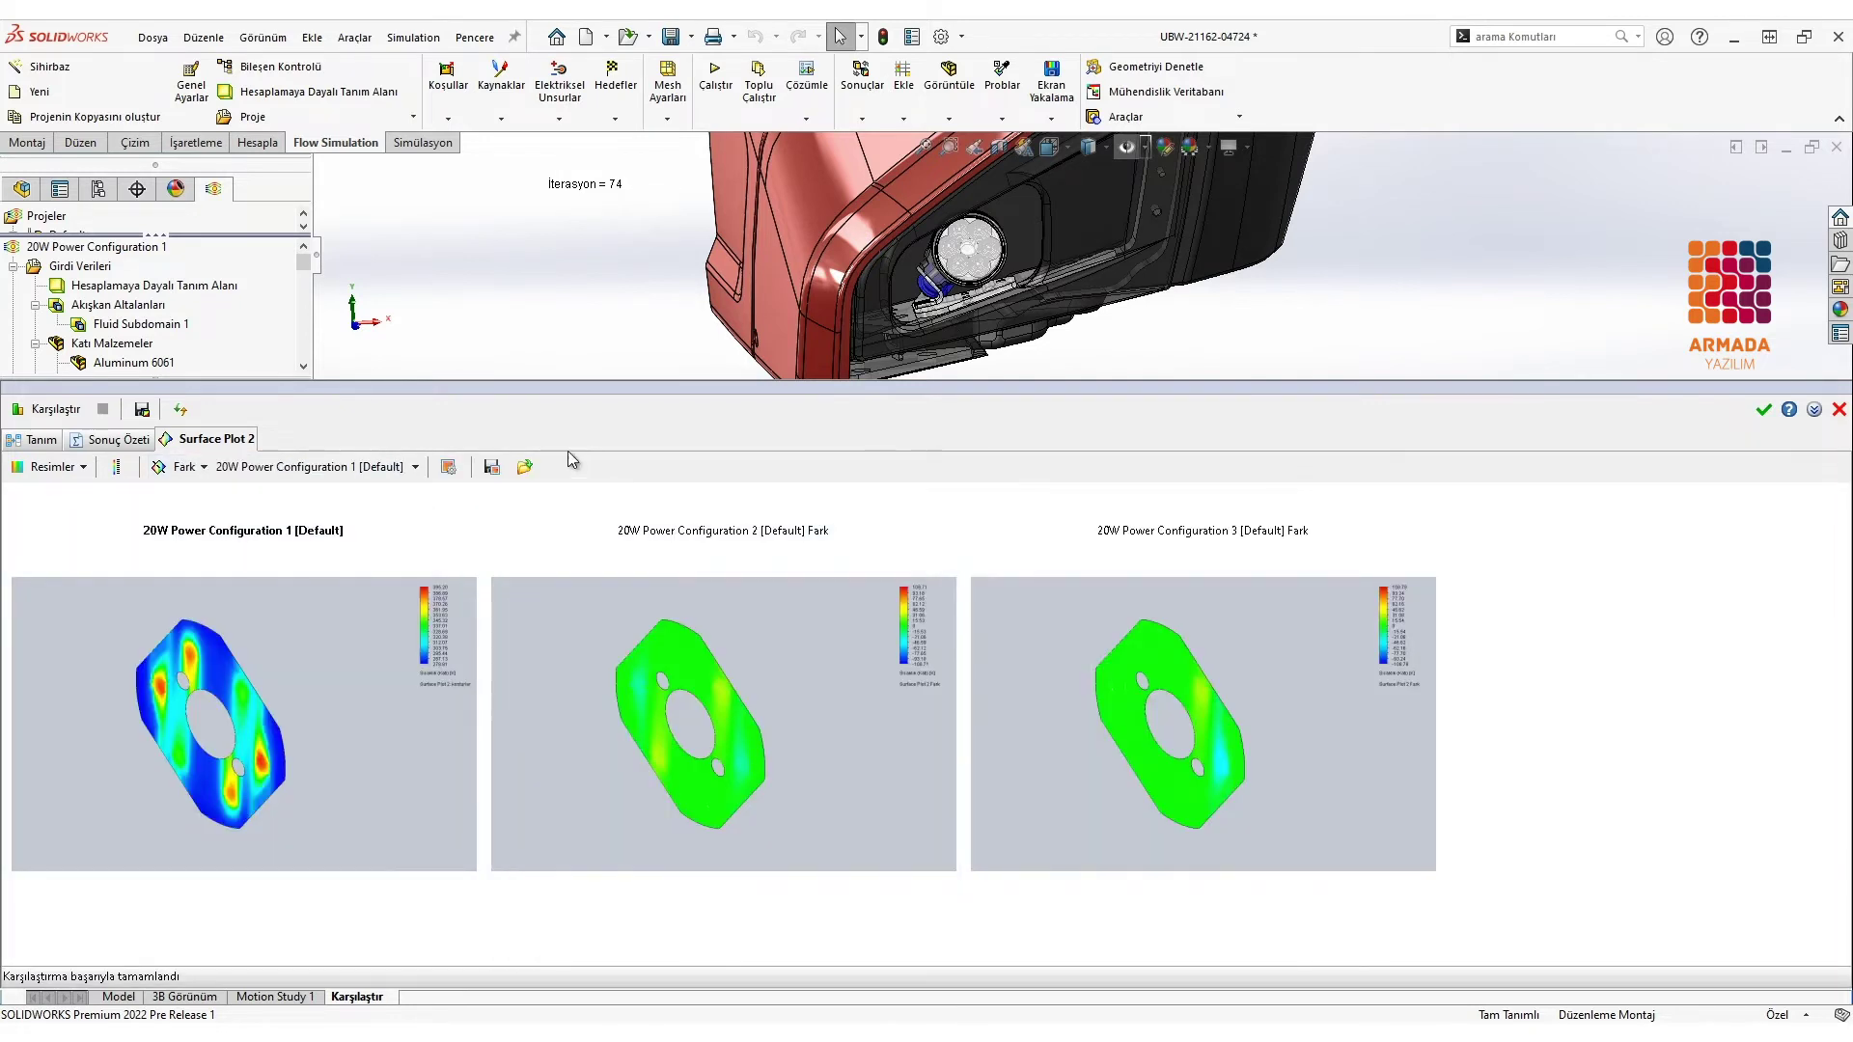
# Step: Set the difference reference to Configuration 2, then Configuration 3, and open Sonuç Özeti
pyautogui.click(398, 467)
pyautogui.click(424, 518)
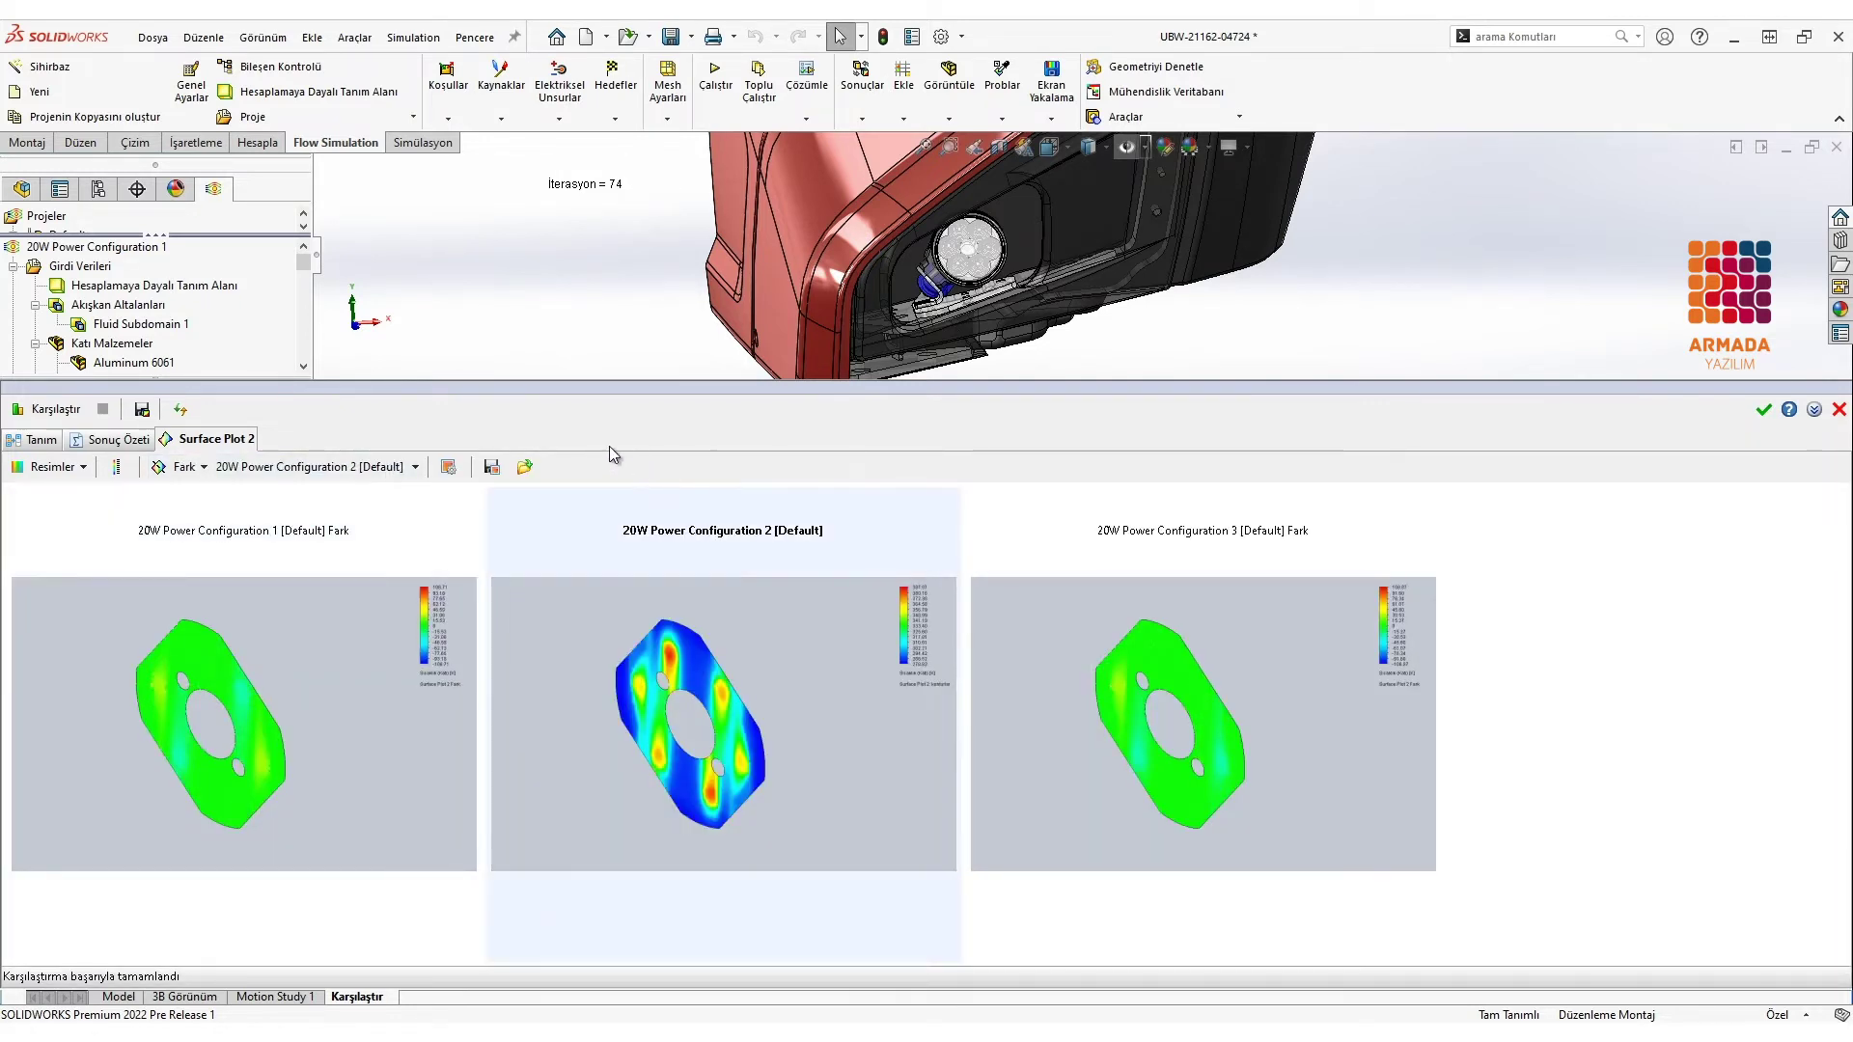
pyautogui.click(392, 465)
pyautogui.click(415, 534)
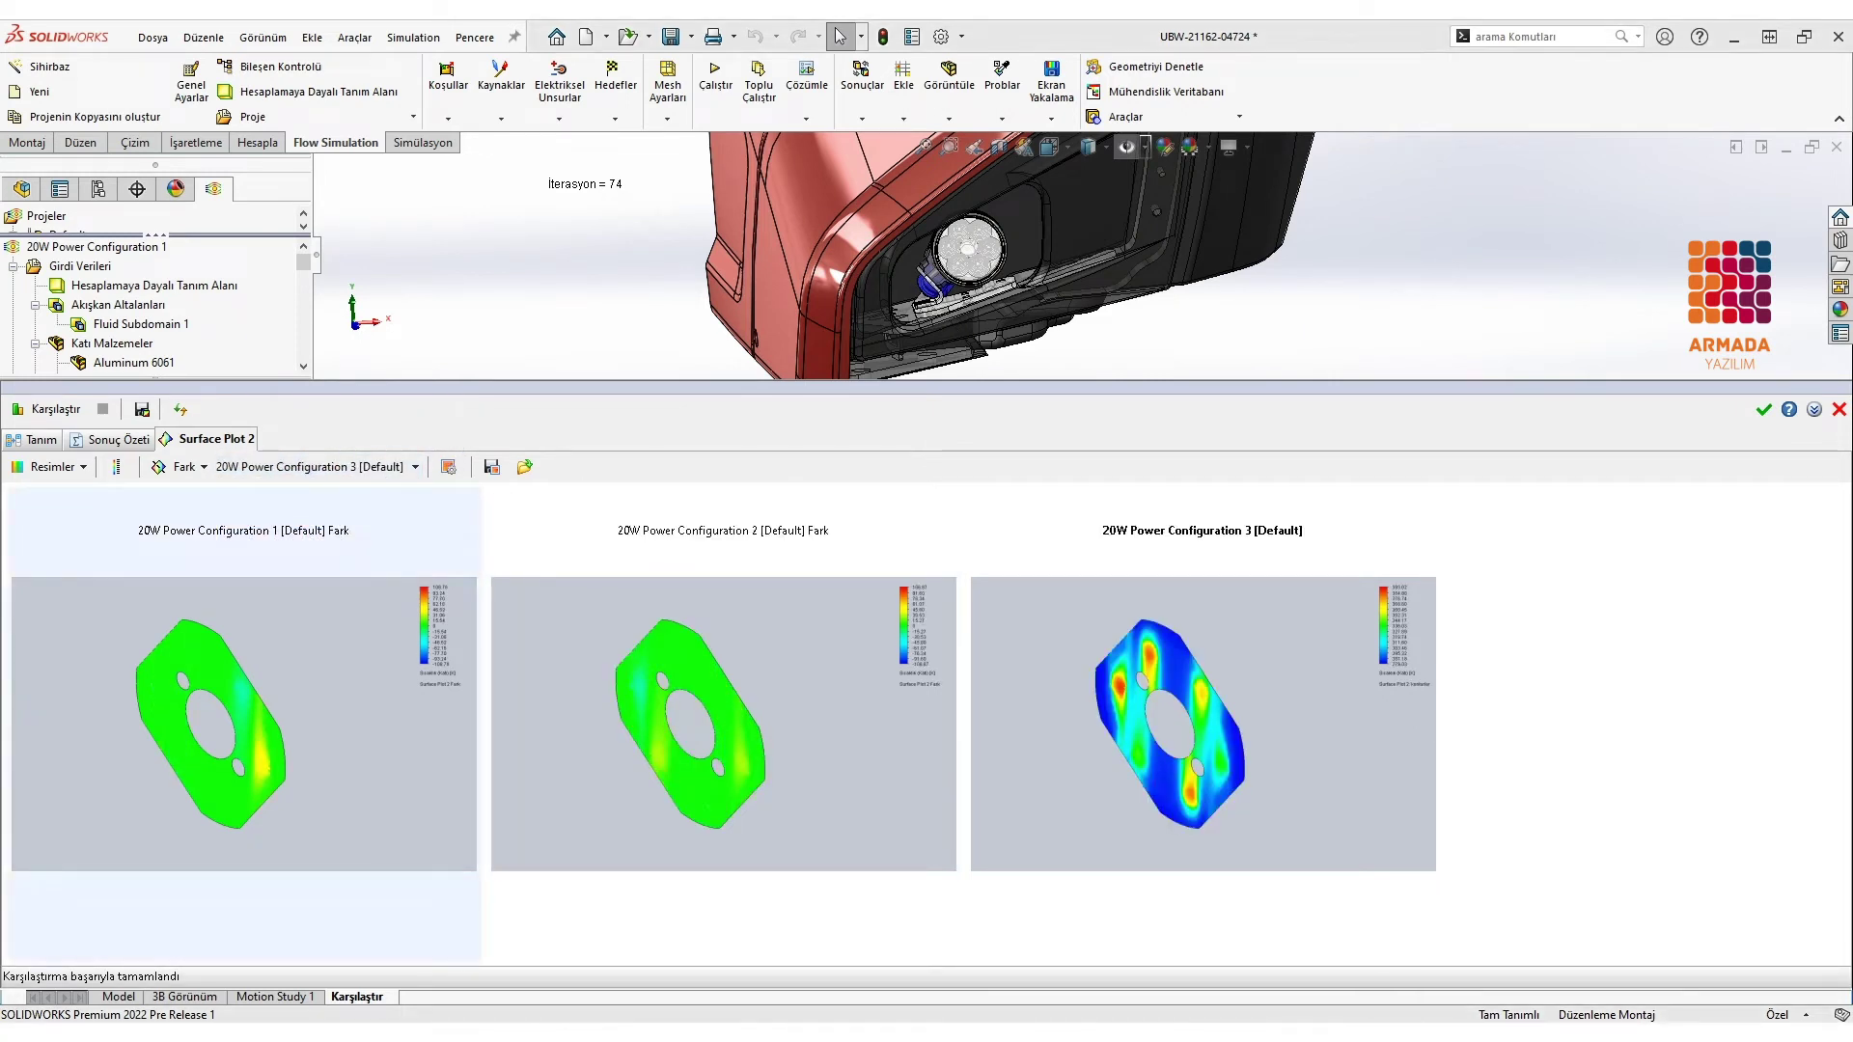
pyautogui.click(145, 441)
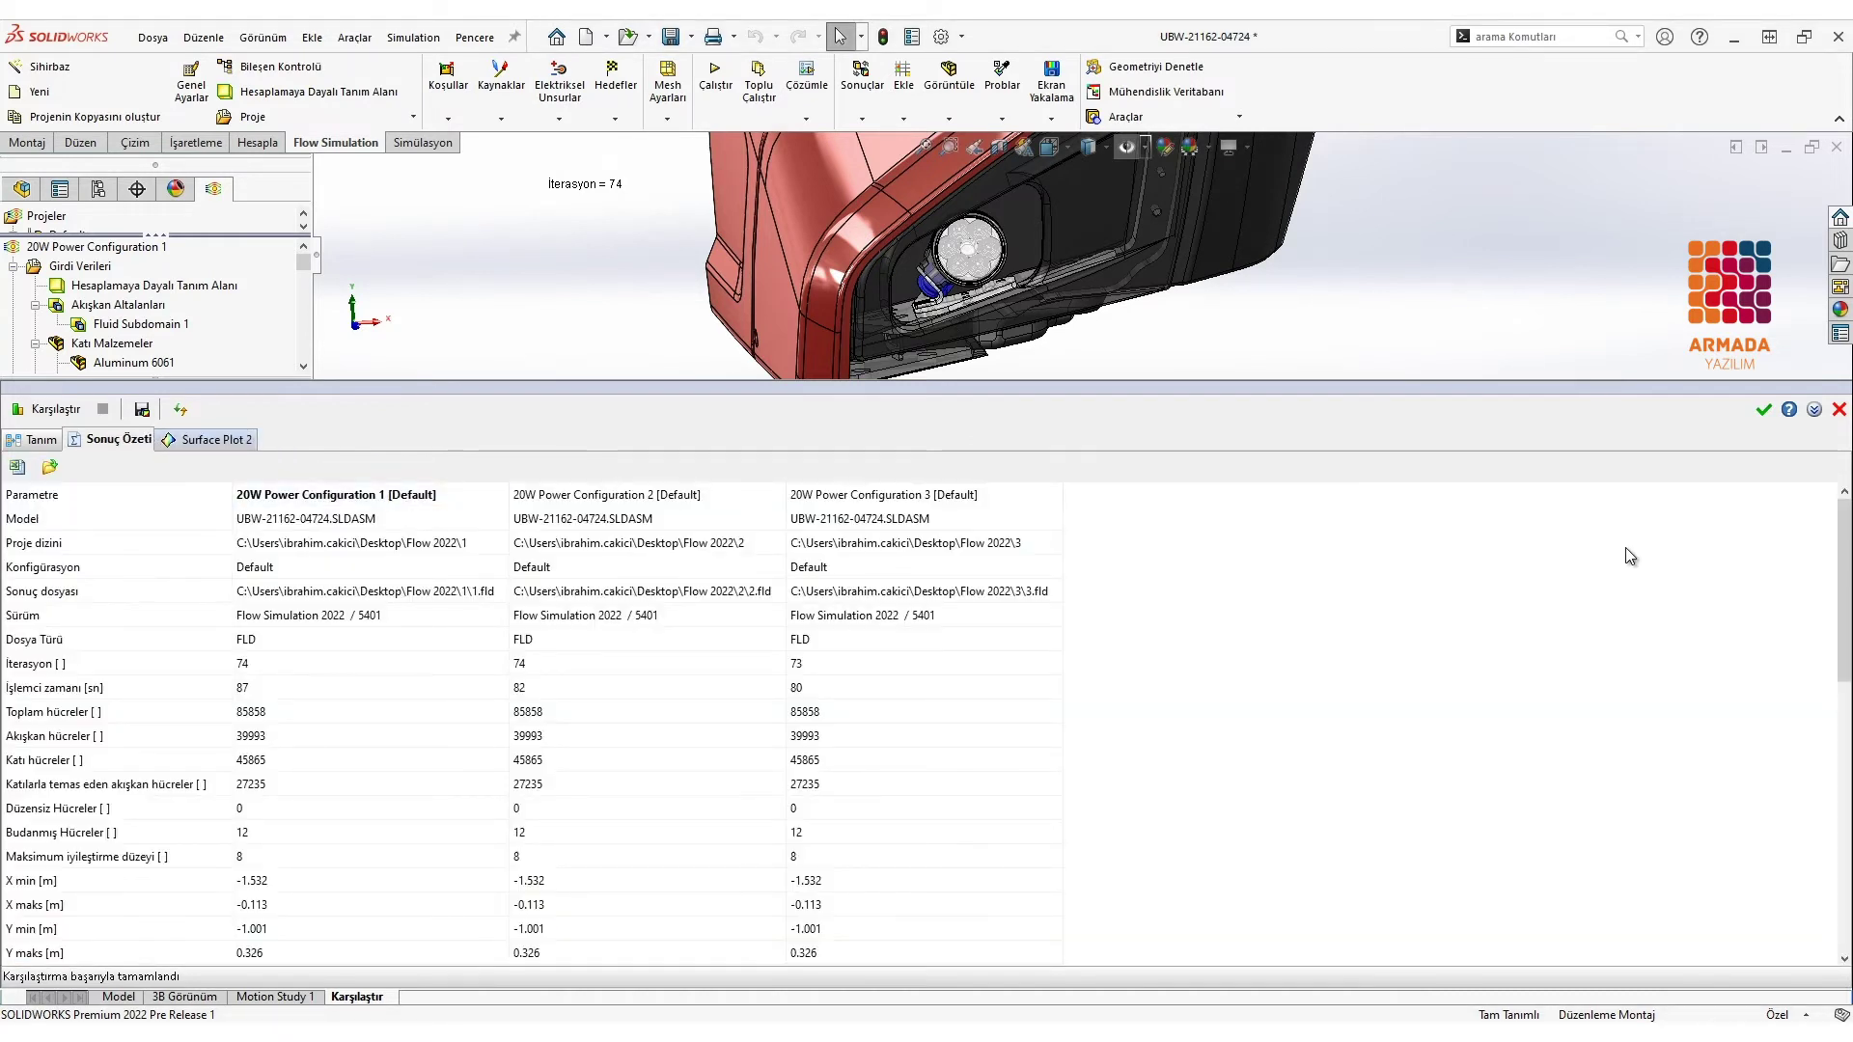
# Step: Scroll through the Sonuç Özeti results summary table comparing the three configurations
pyautogui.moveTo(1844, 564)
pyautogui.mouseDown()
pyautogui.moveTo(1850, 861)
pyautogui.moveTo(1827, 616)
pyautogui.mouseUp()
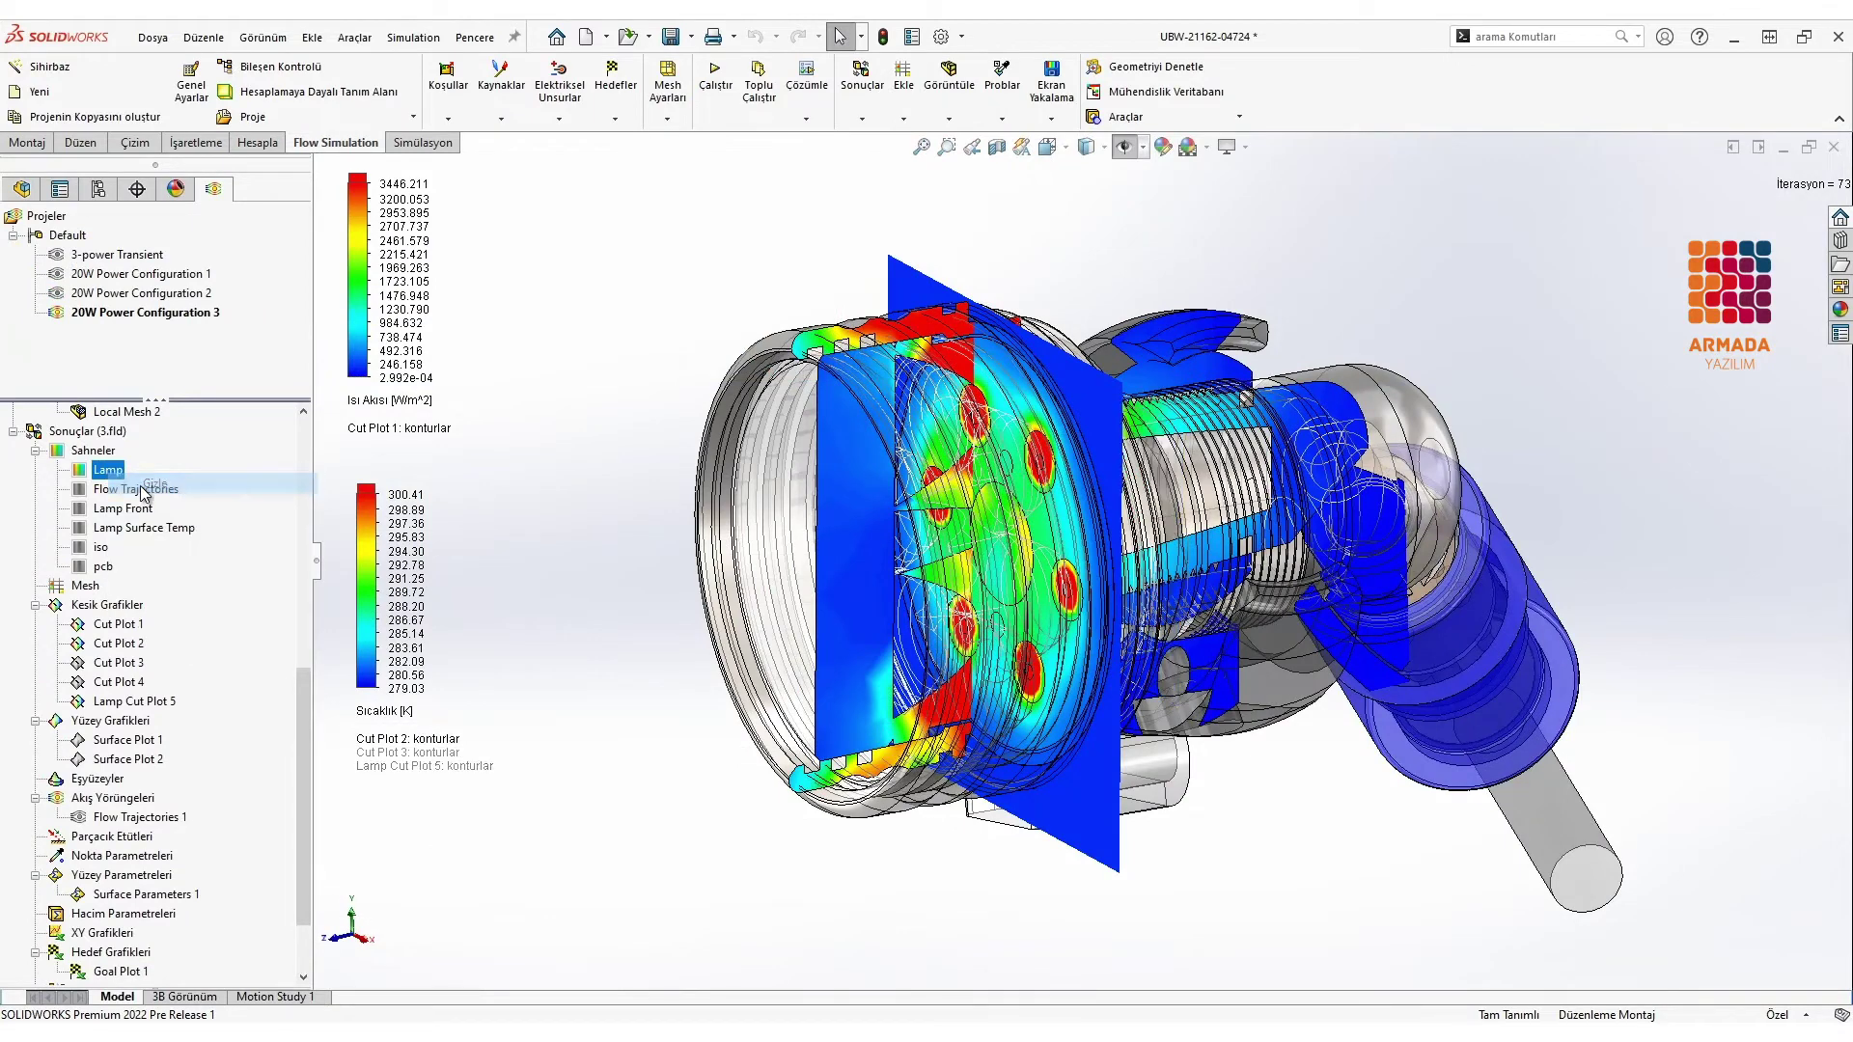
# Step: Hide Cut Plot 1 and the remaining cut plot on the lamp model
pyautogui.rightClick(150, 490)
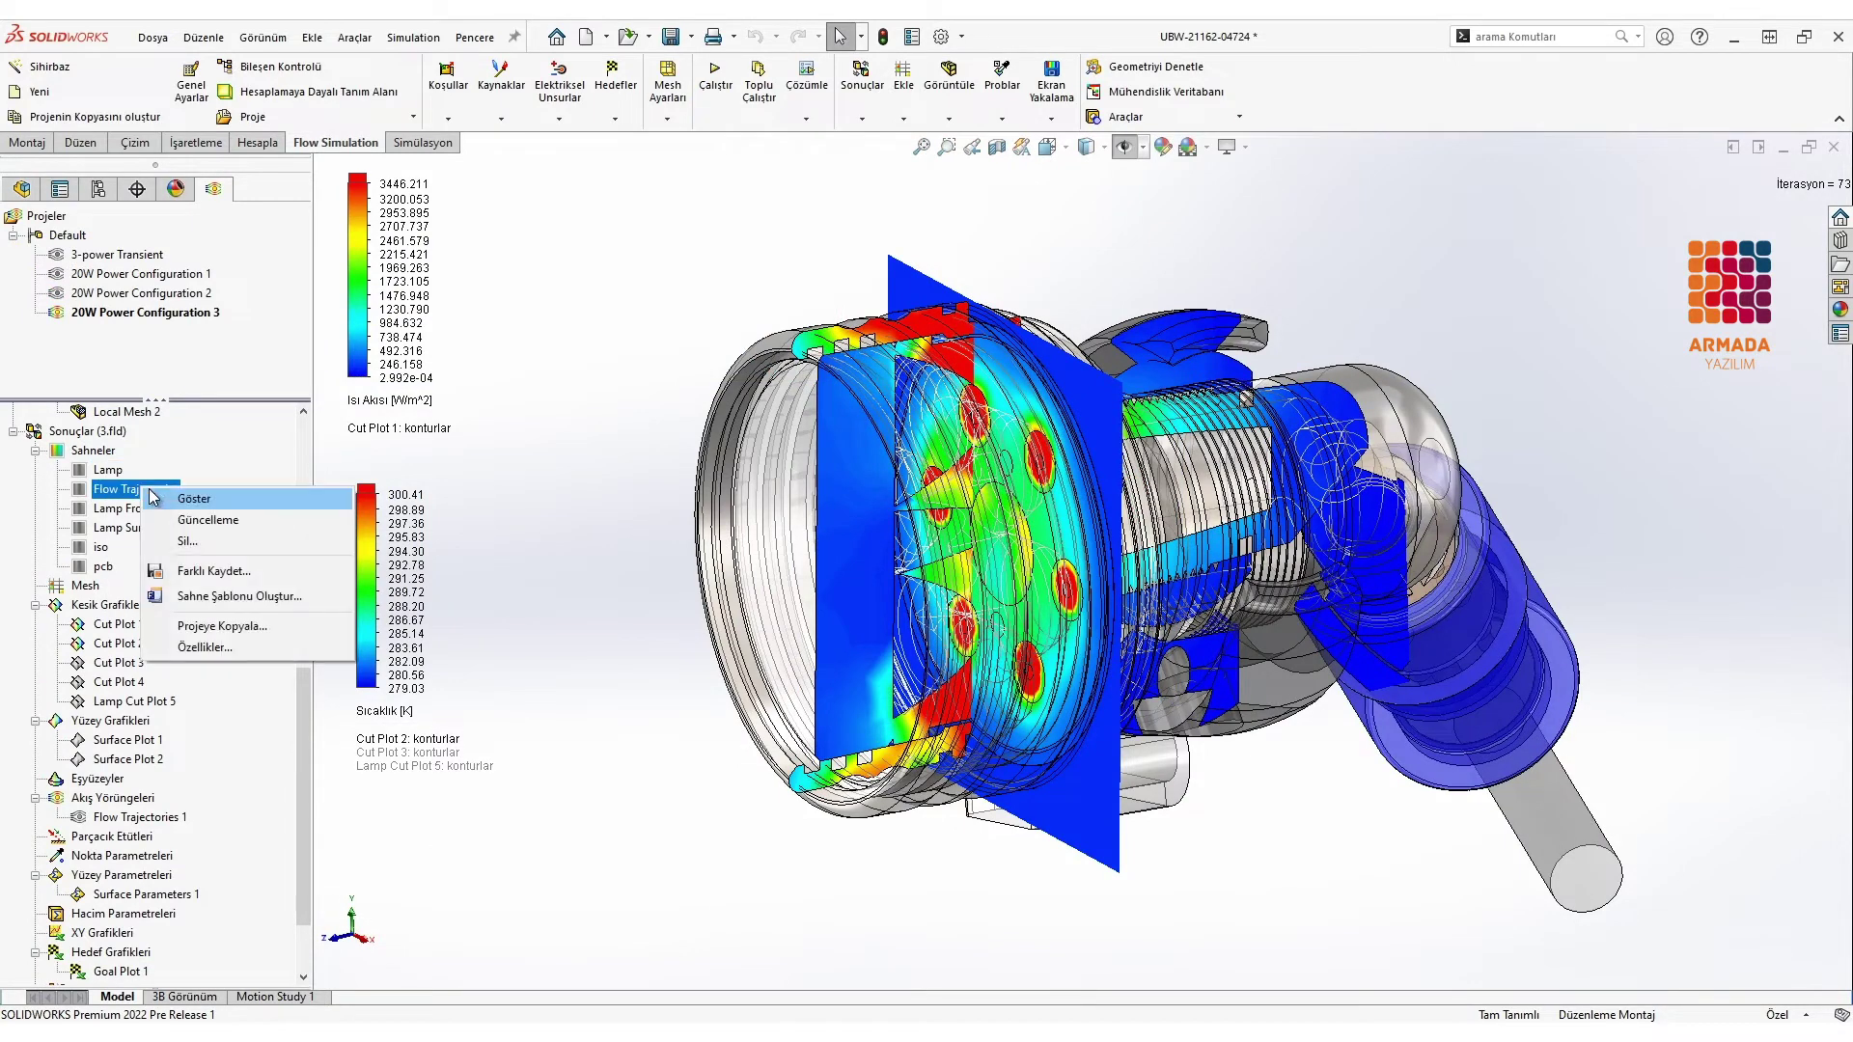
pyautogui.rightClick(114, 628)
pyautogui.click(156, 668)
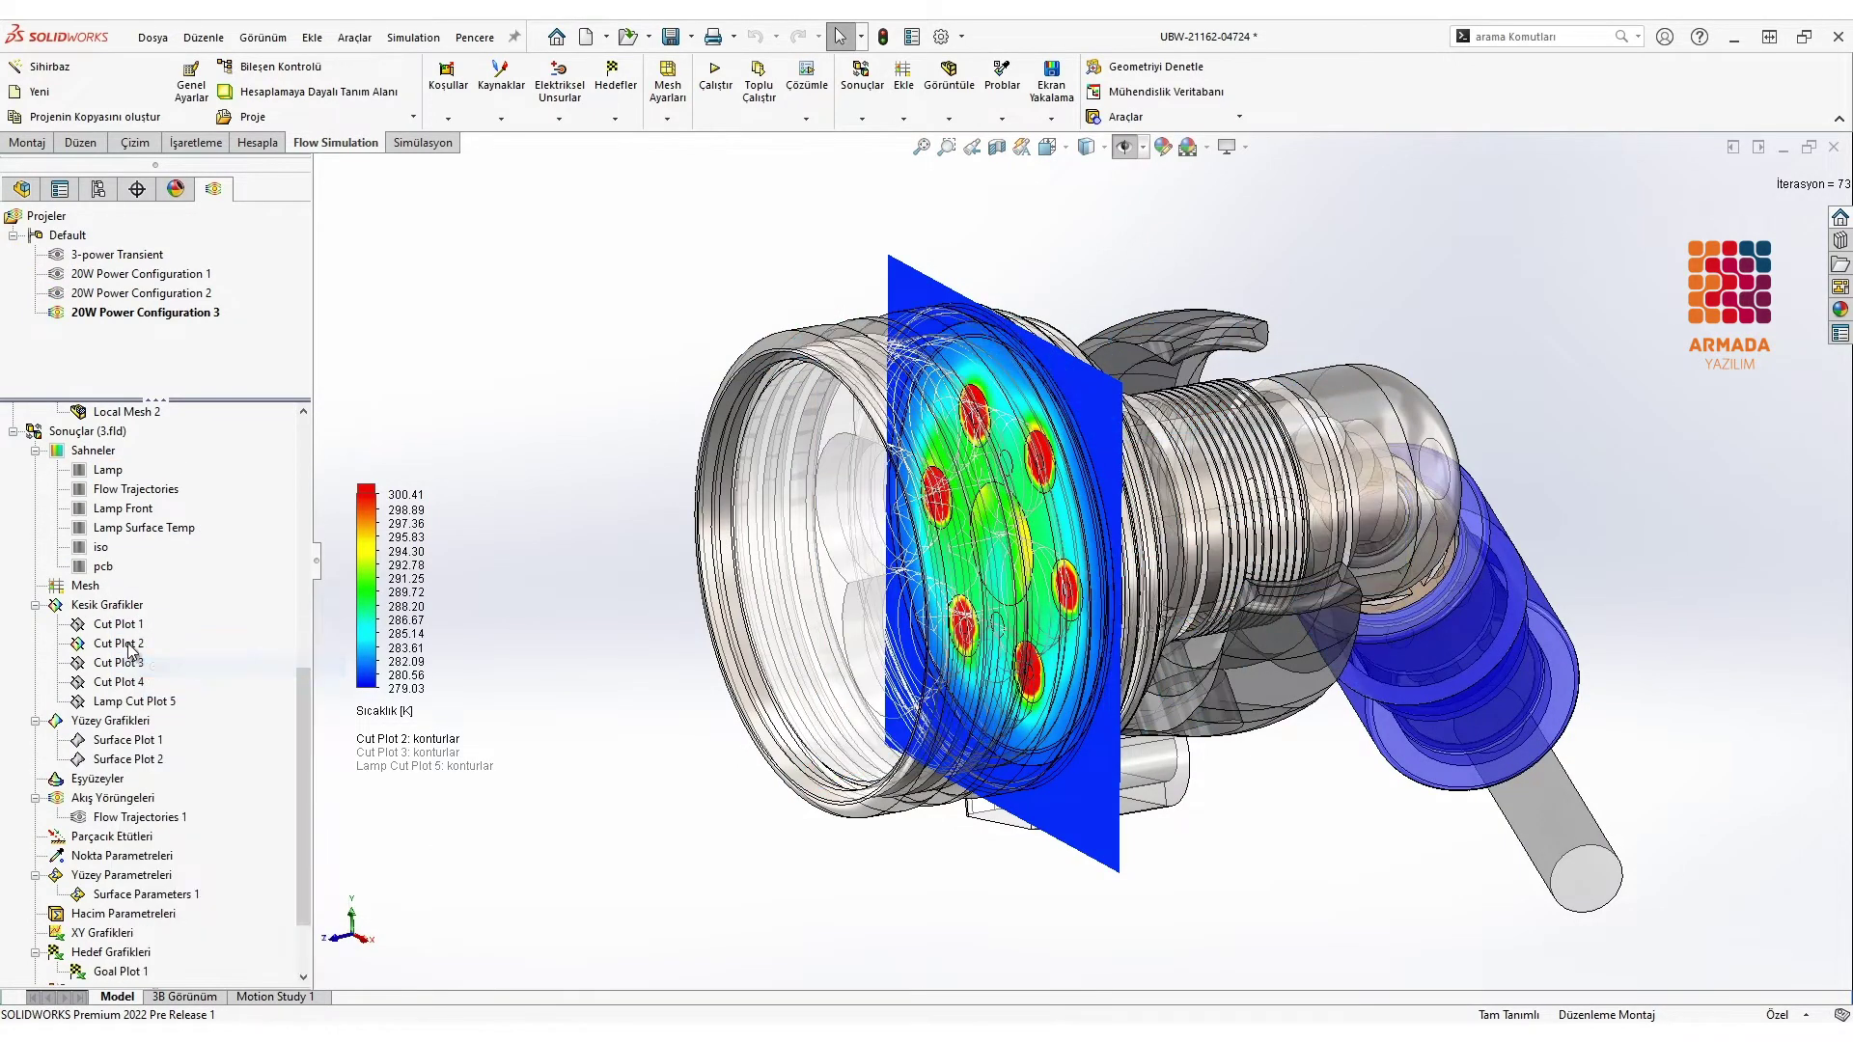
pyautogui.rightClick(114, 643)
pyautogui.click(160, 686)
pyautogui.scroll(-2, 156, 678)
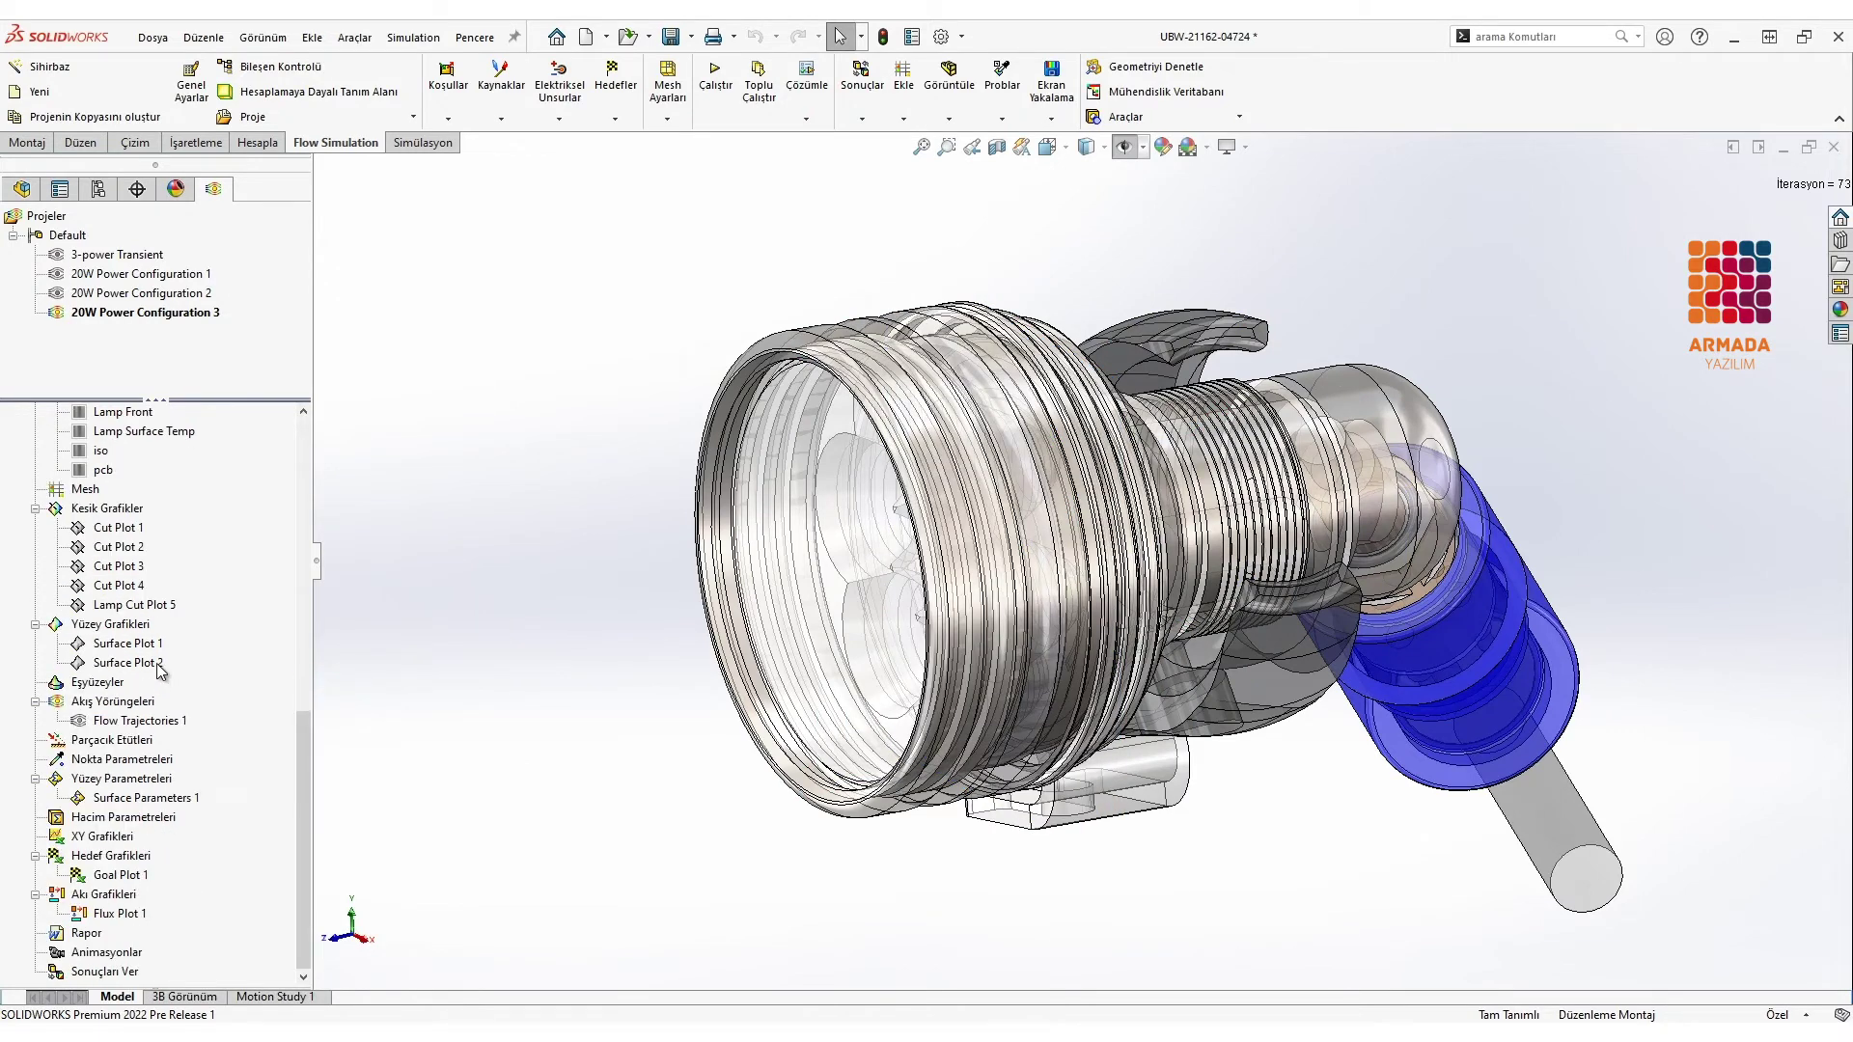
pyautogui.scroll(6, 148, 678)
pyautogui.scroll(-2, 148, 677)
# Step: Show the Flow Trajectories scene, redraw its trajectories, and move the velocity legend left
pyautogui.rightClick(135, 625)
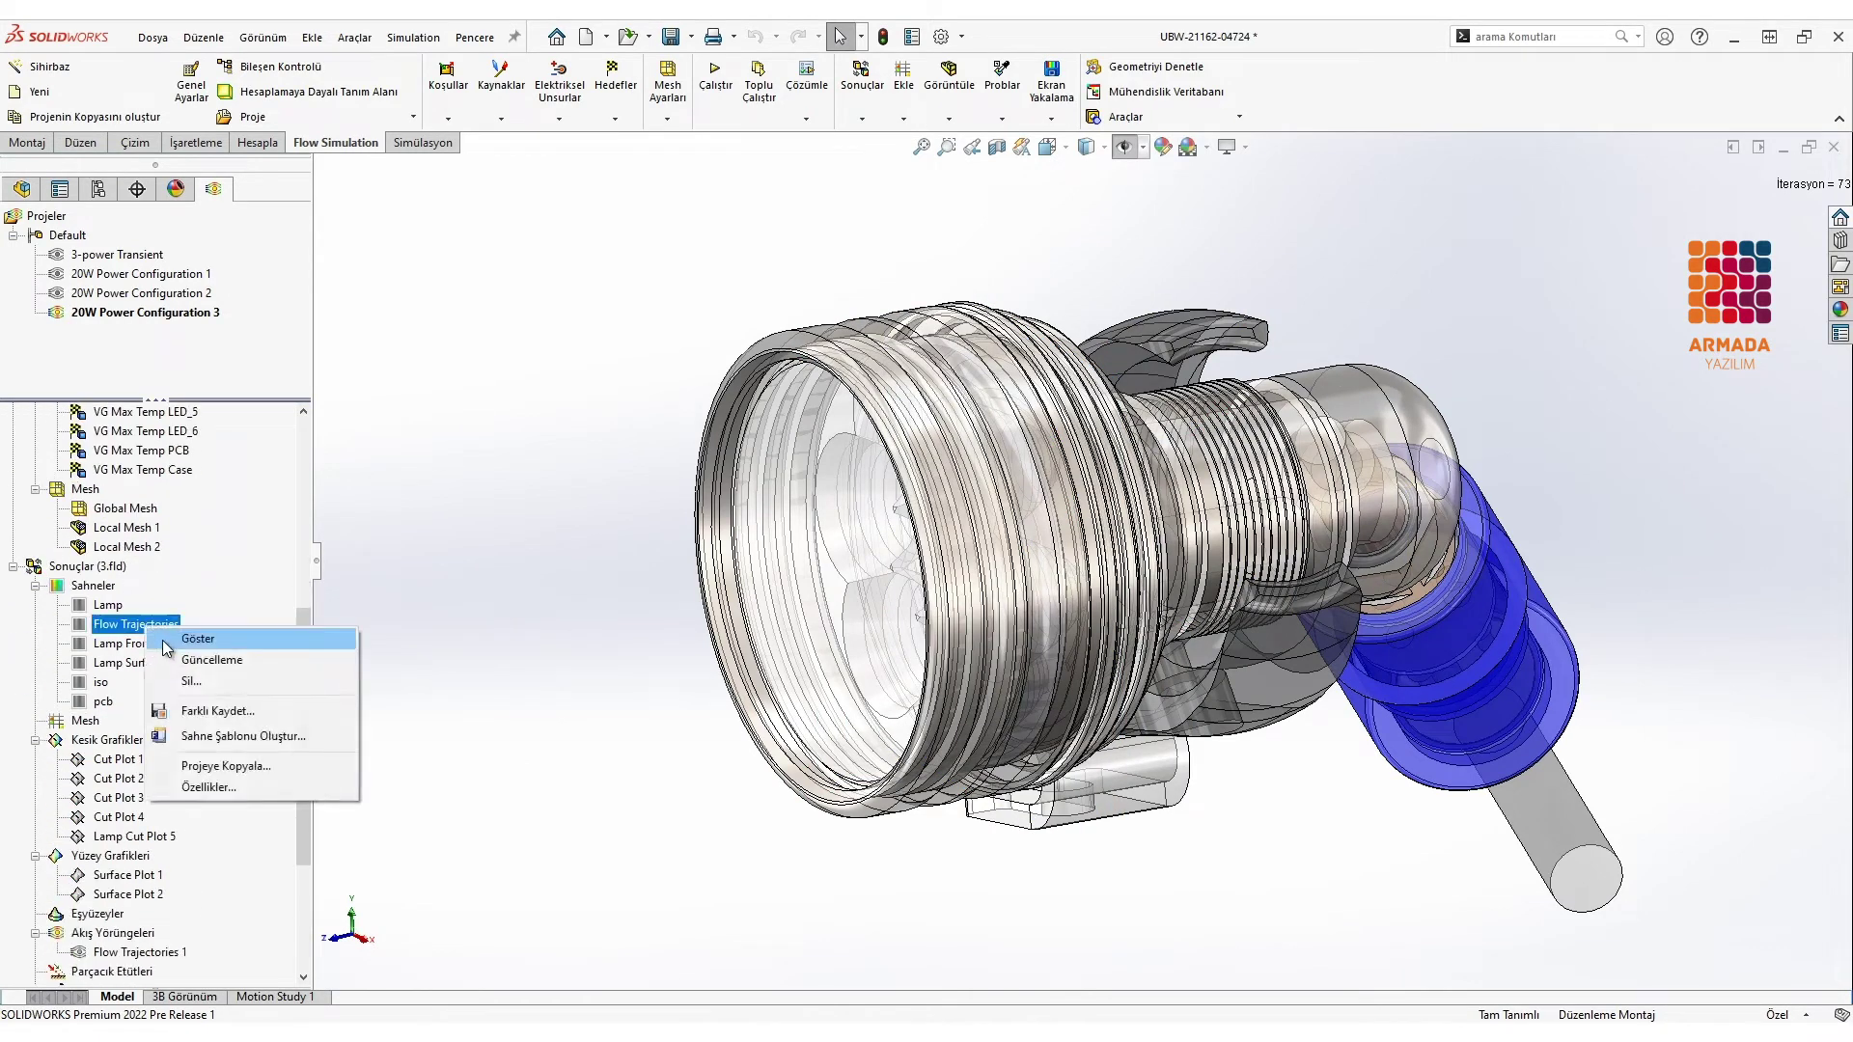
pyautogui.click(178, 639)
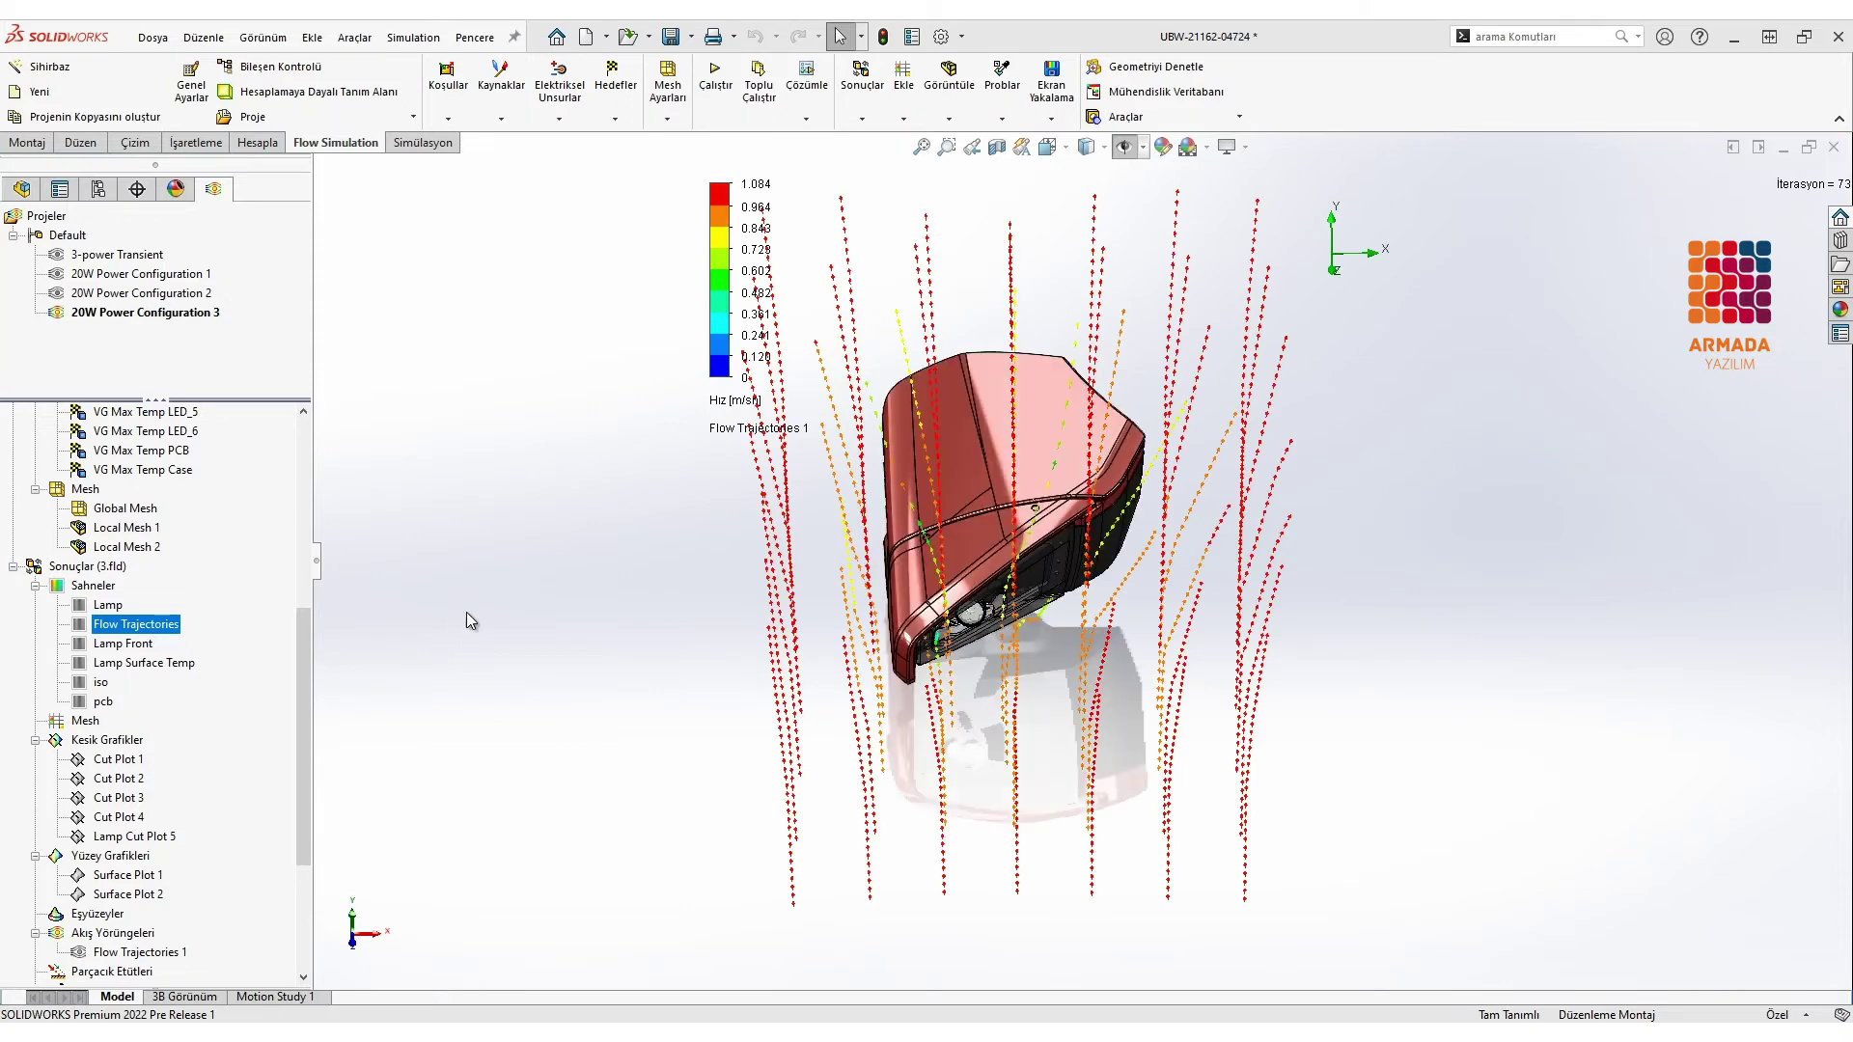
pyautogui.rightClick(172, 956)
pyautogui.click(232, 757)
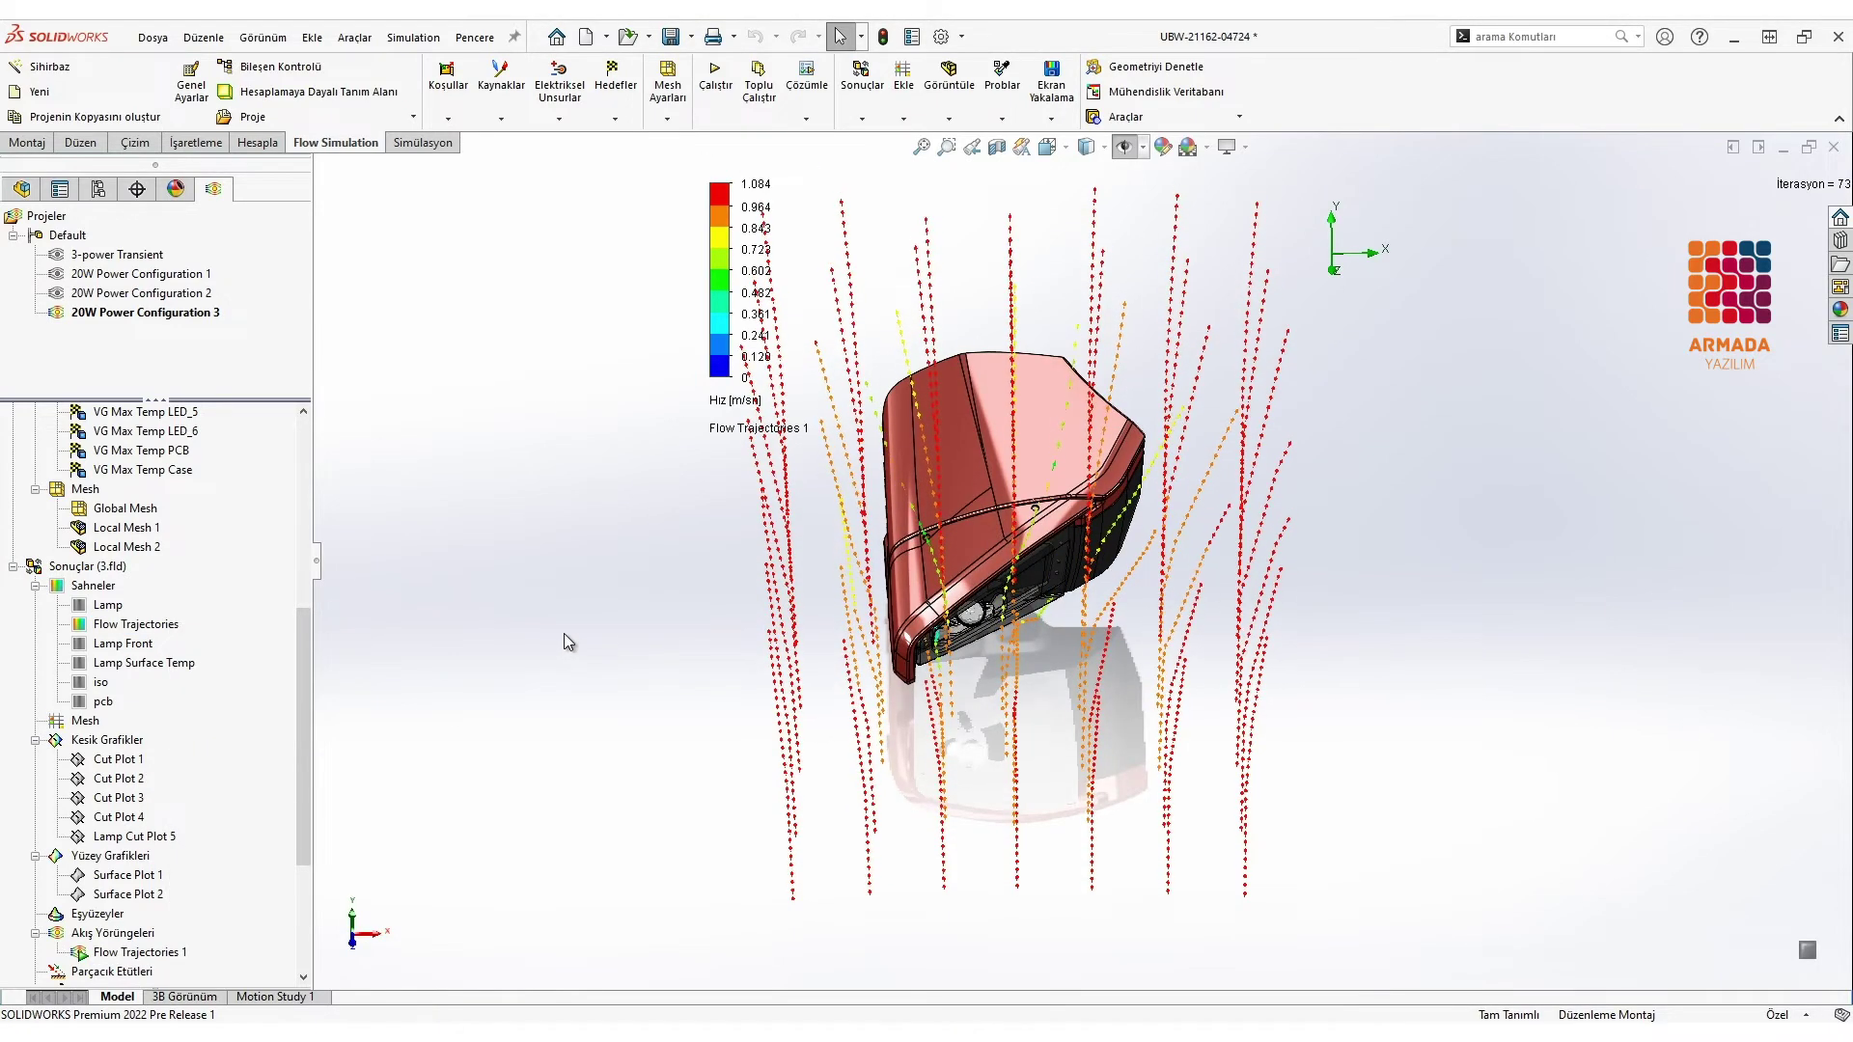
pyautogui.moveTo(719, 323); pyautogui.dragTo(413, 362)
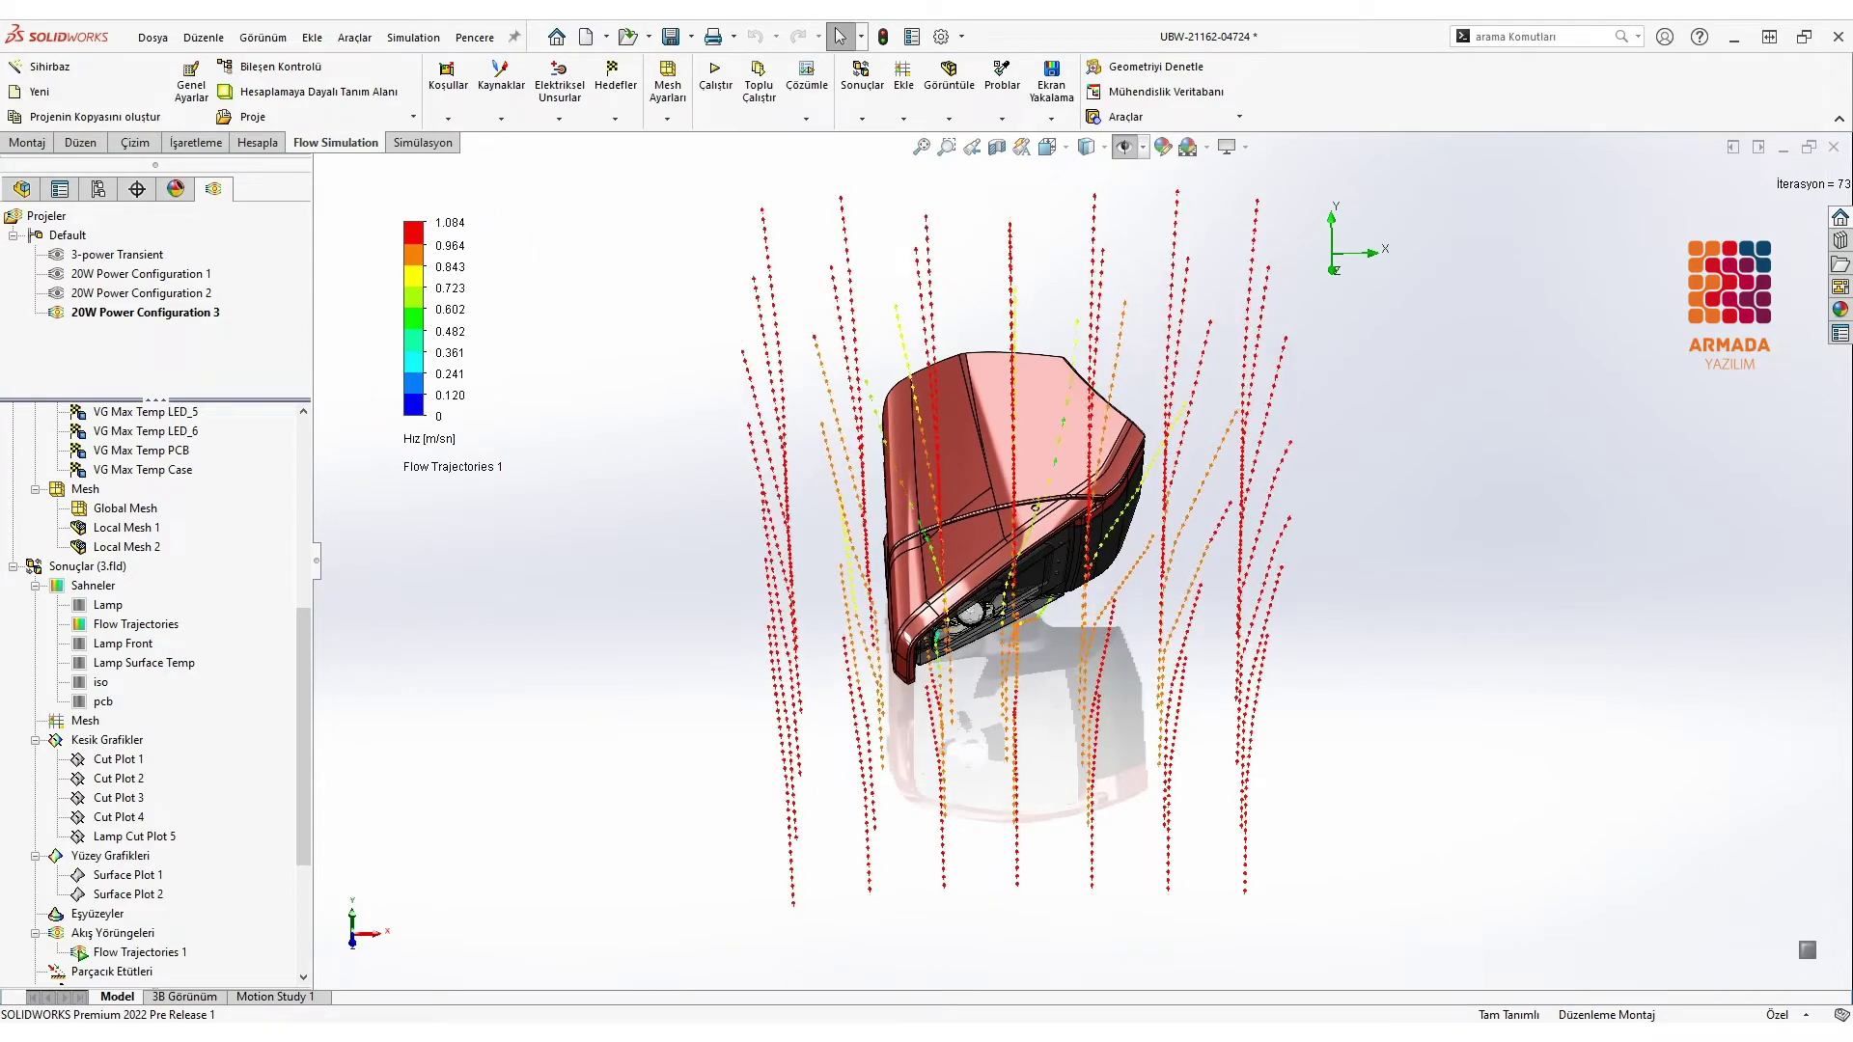
pyautogui.rightClick(145, 644)
# Step: Load the Lamp Front scene with regenerated graphics, then show the Lamp Surface Temp scene
pyautogui.click(193, 655)
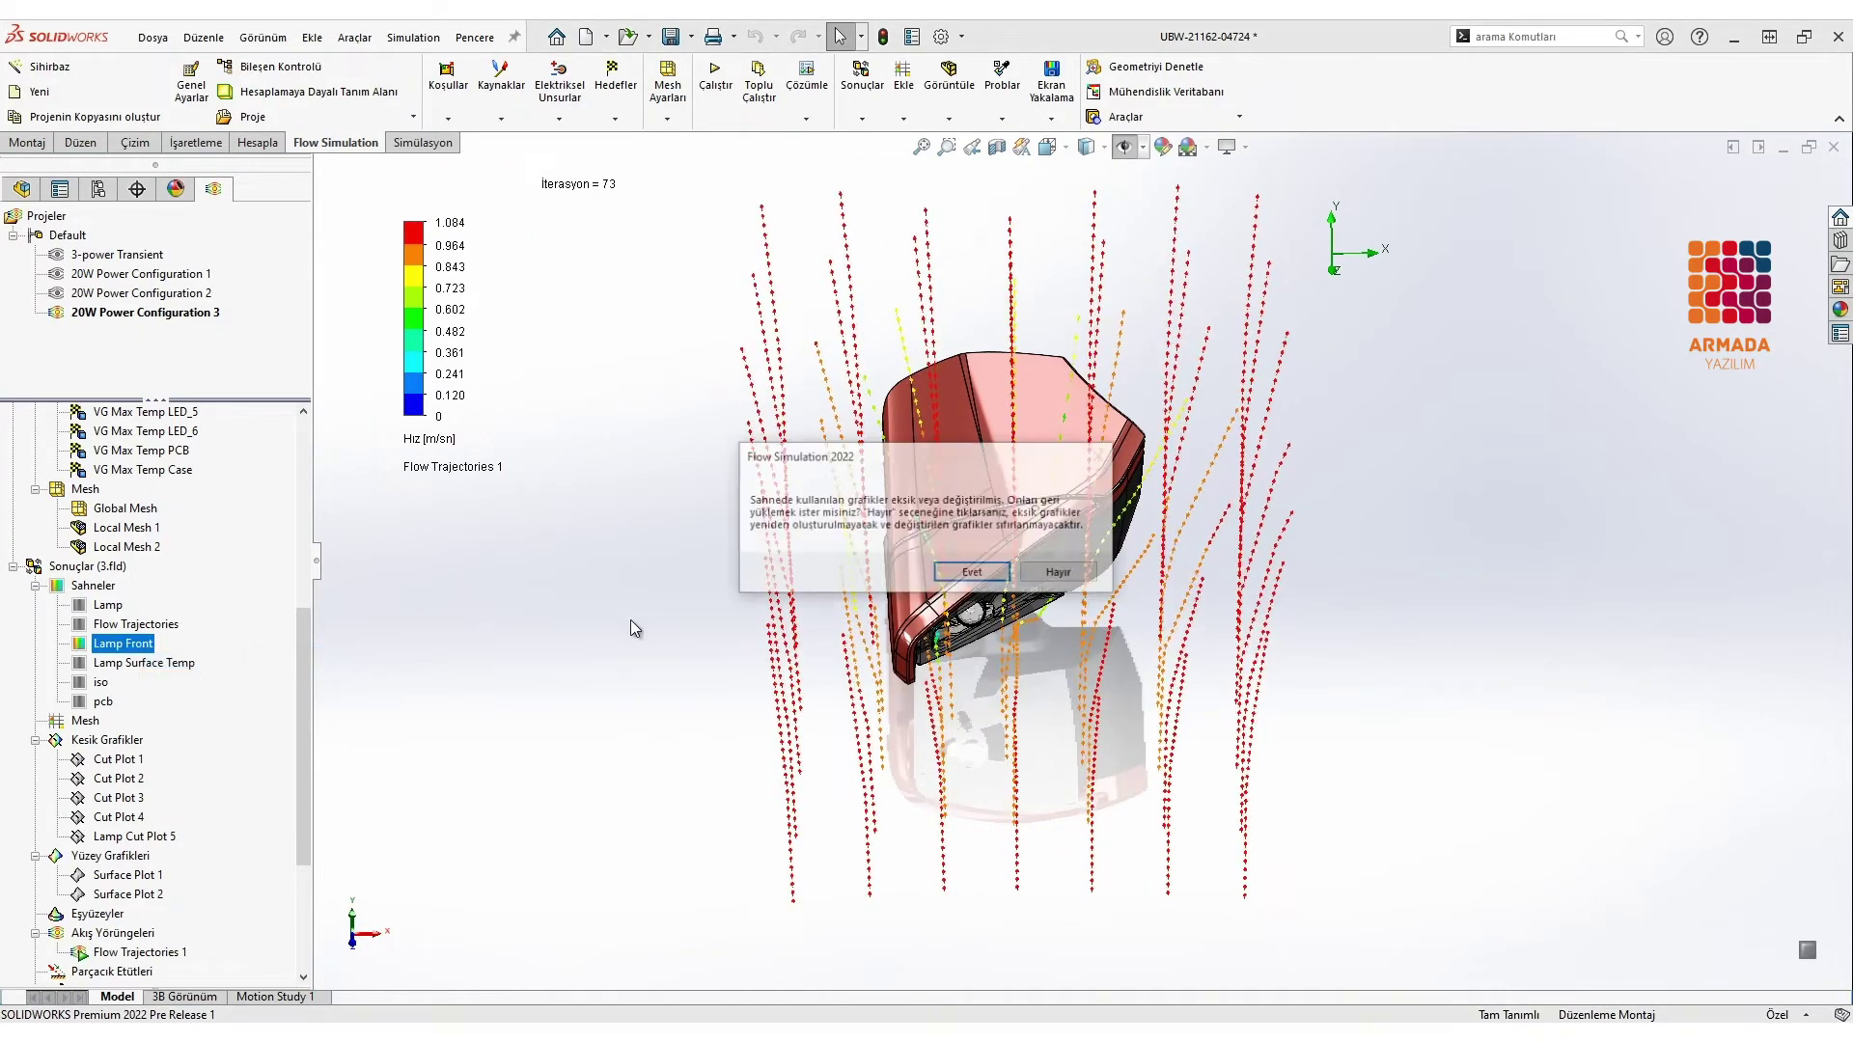
pyautogui.click(954, 577)
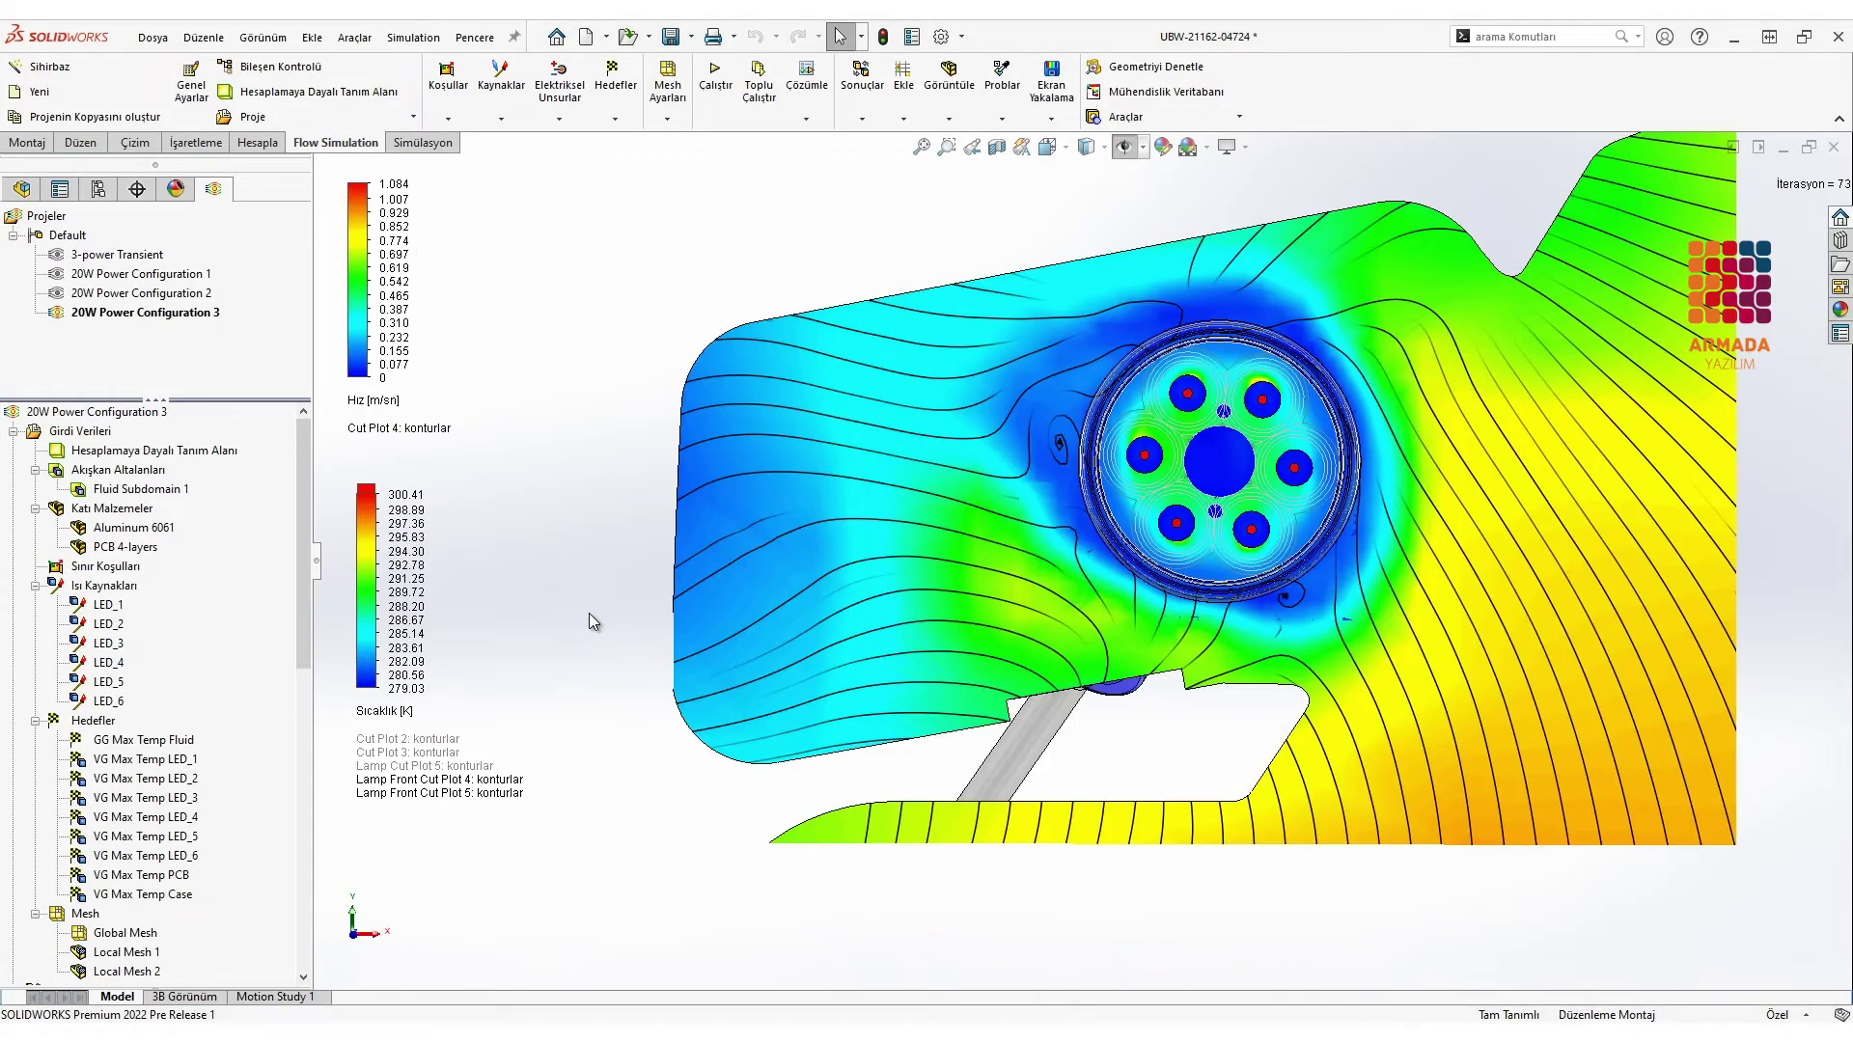
pyautogui.scroll(-6, 193, 695)
pyautogui.rightClick(166, 741)
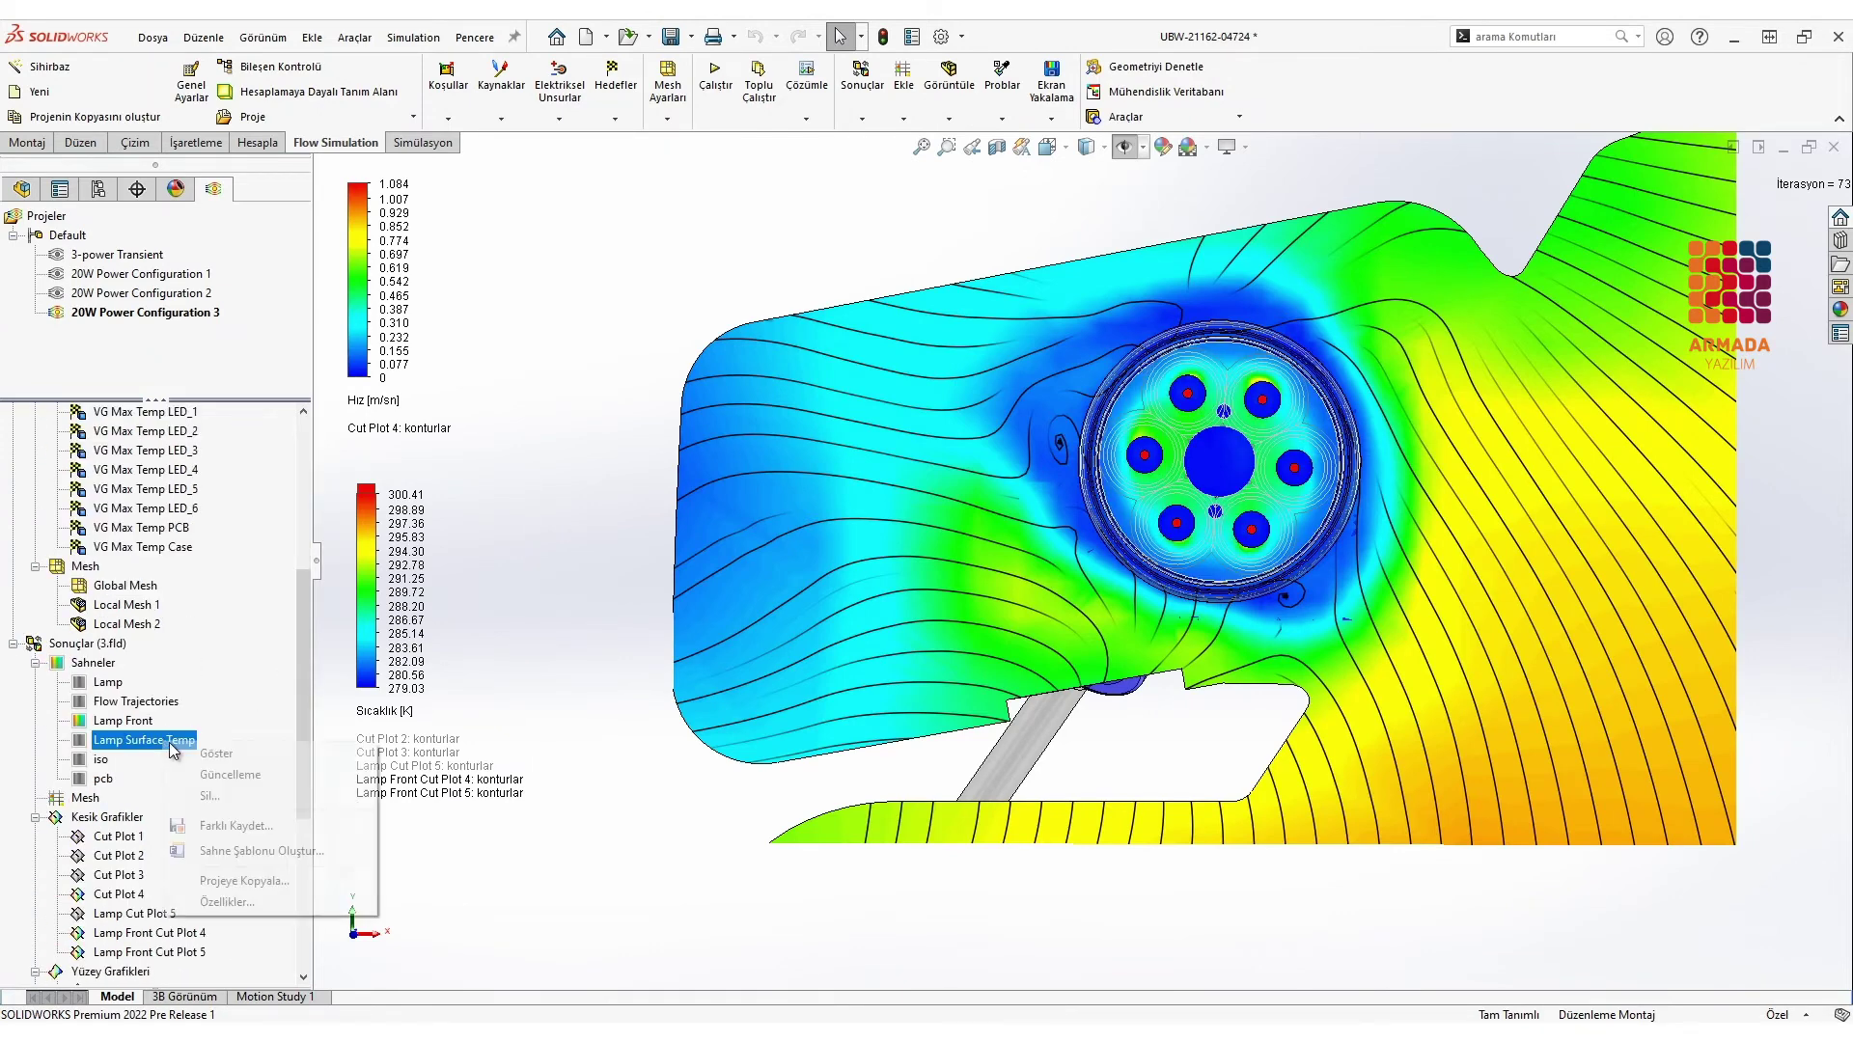
pyautogui.click(213, 754)
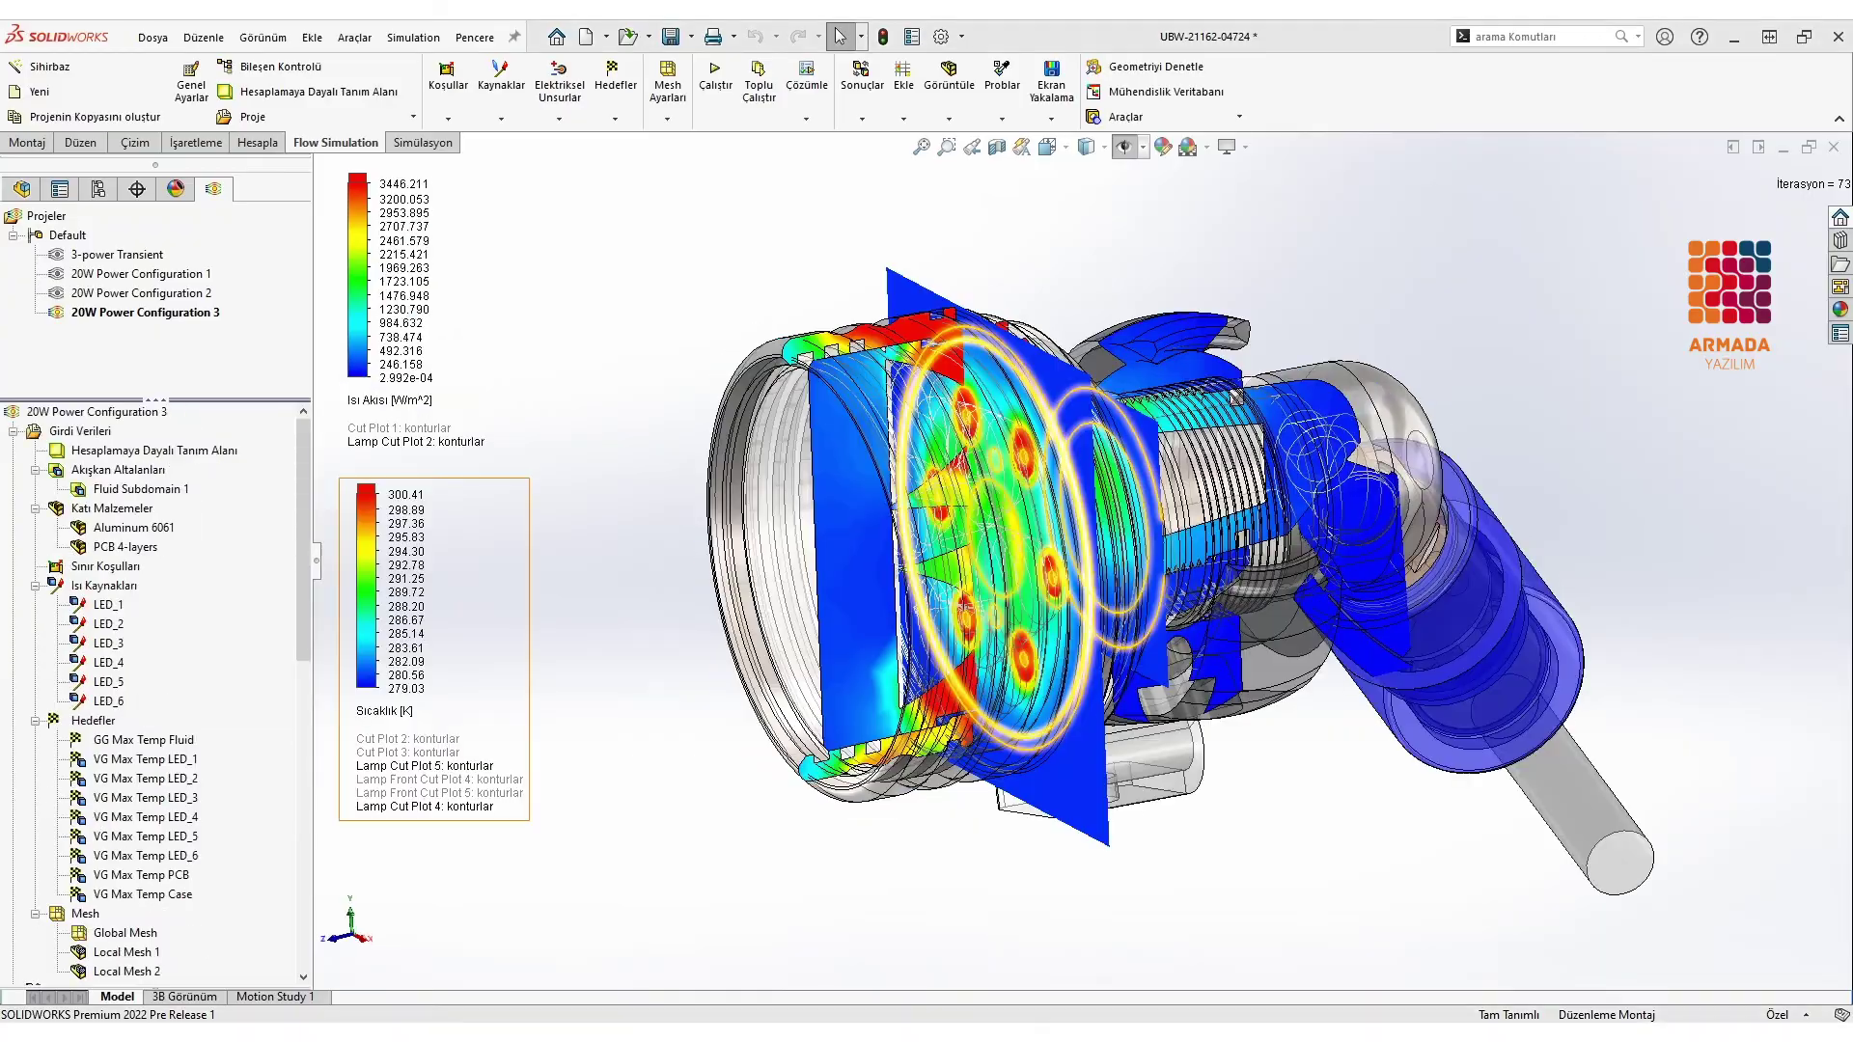
# Step: Load the Flow Trajectories scene, regenerate its graphics, and orbit in toward the headlamp
pyautogui.scroll(-5, 994, 553)
pyautogui.scroll(5, 994, 553)
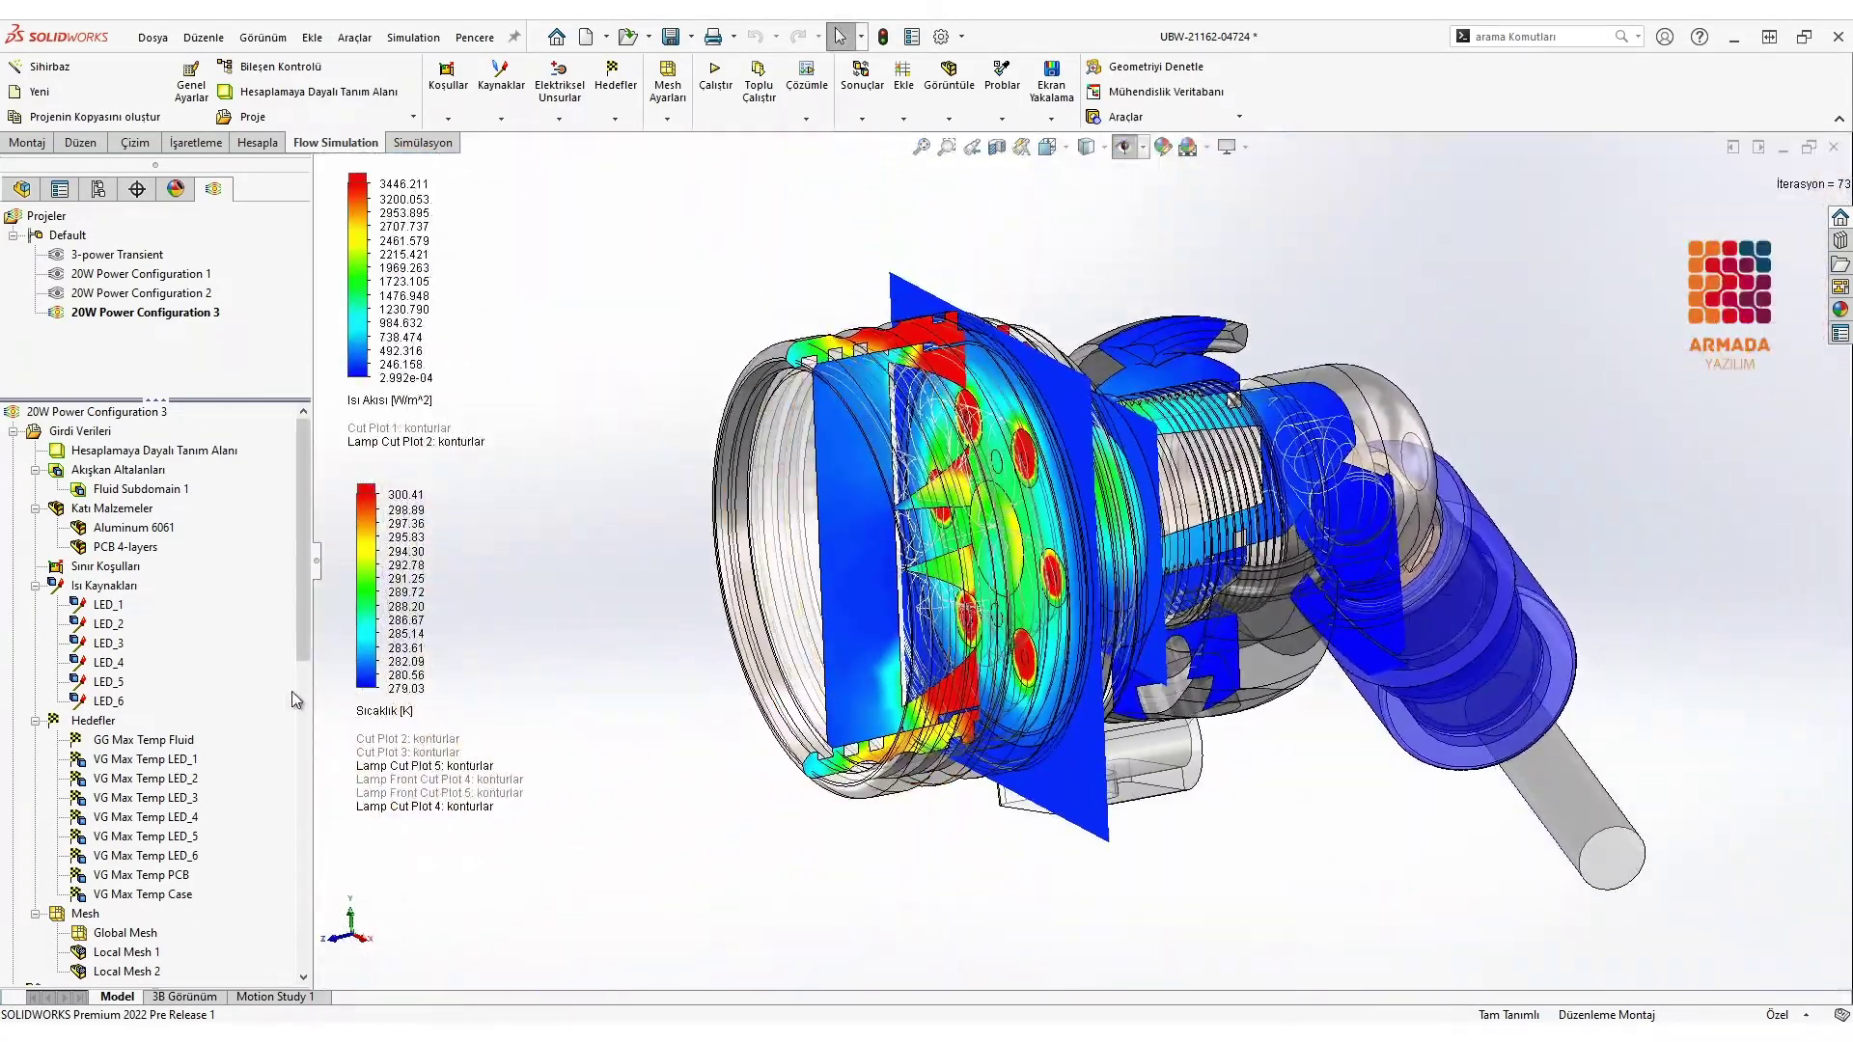
pyautogui.scroll(-5, 295, 699)
pyautogui.doubleClick(166, 759)
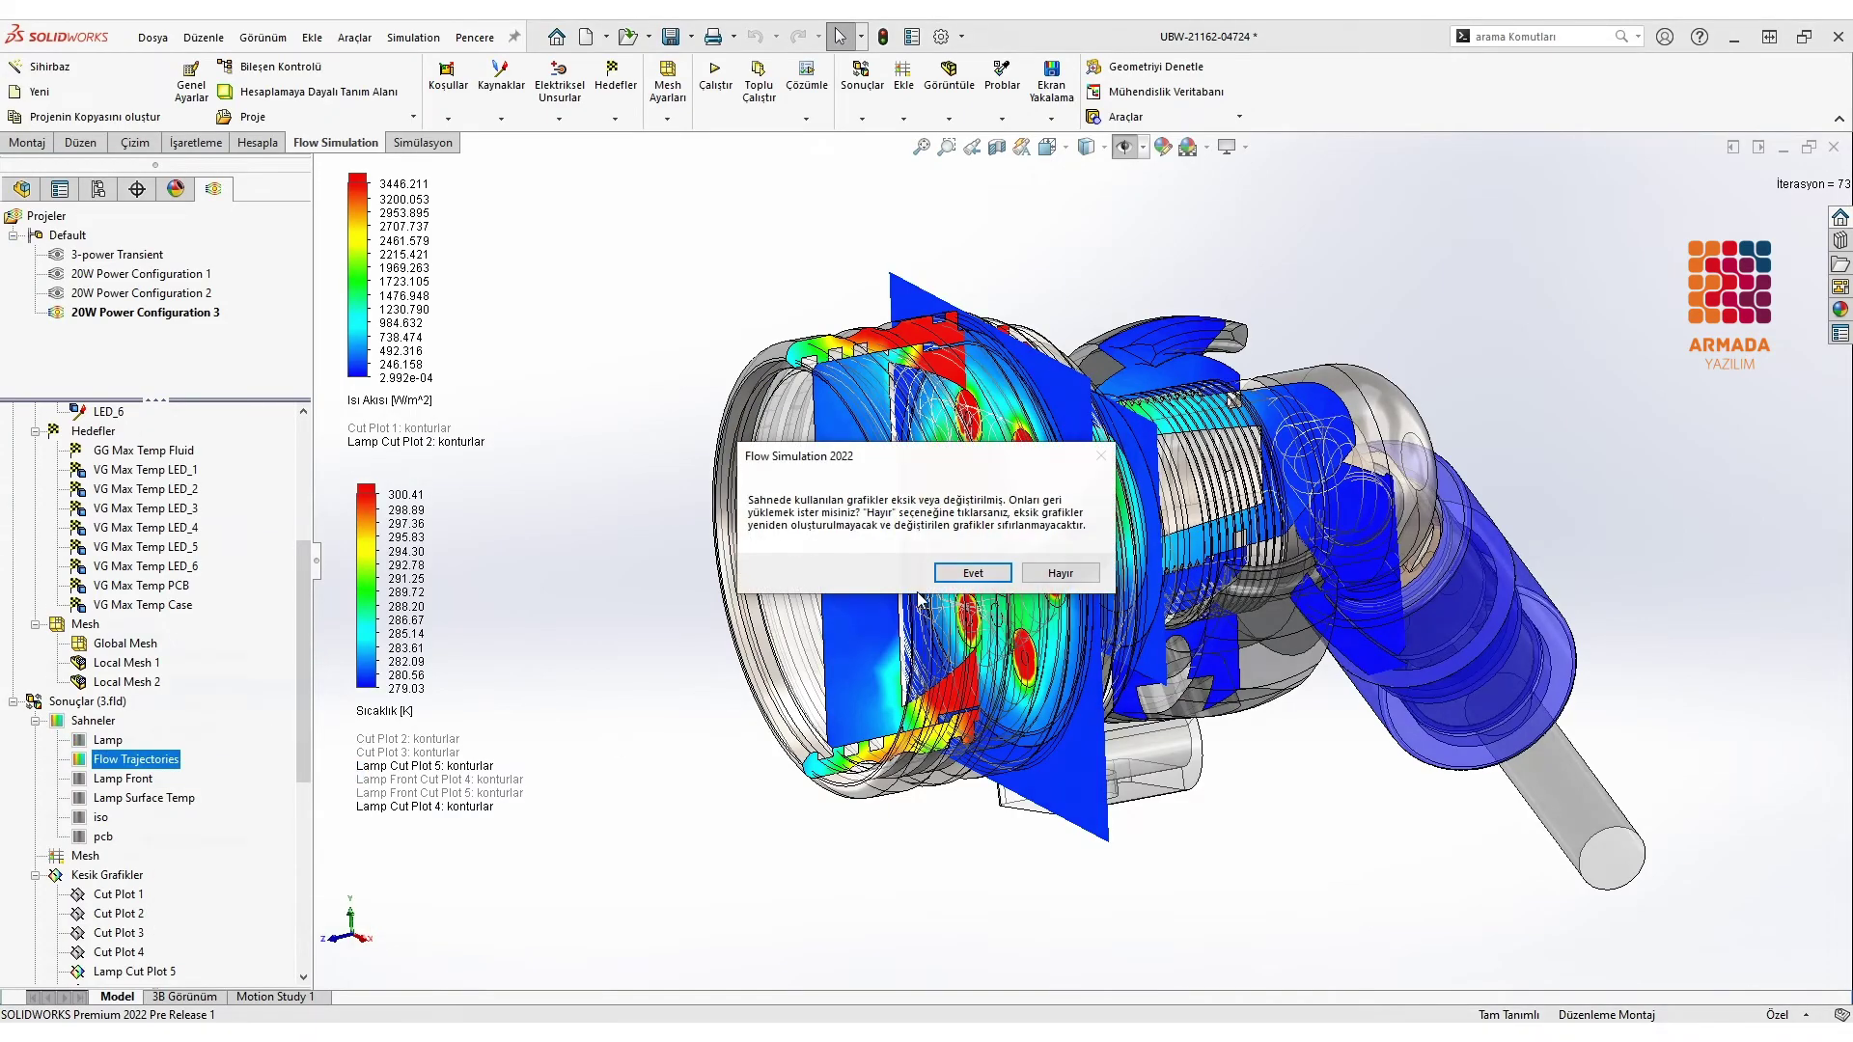
pyautogui.click(970, 573)
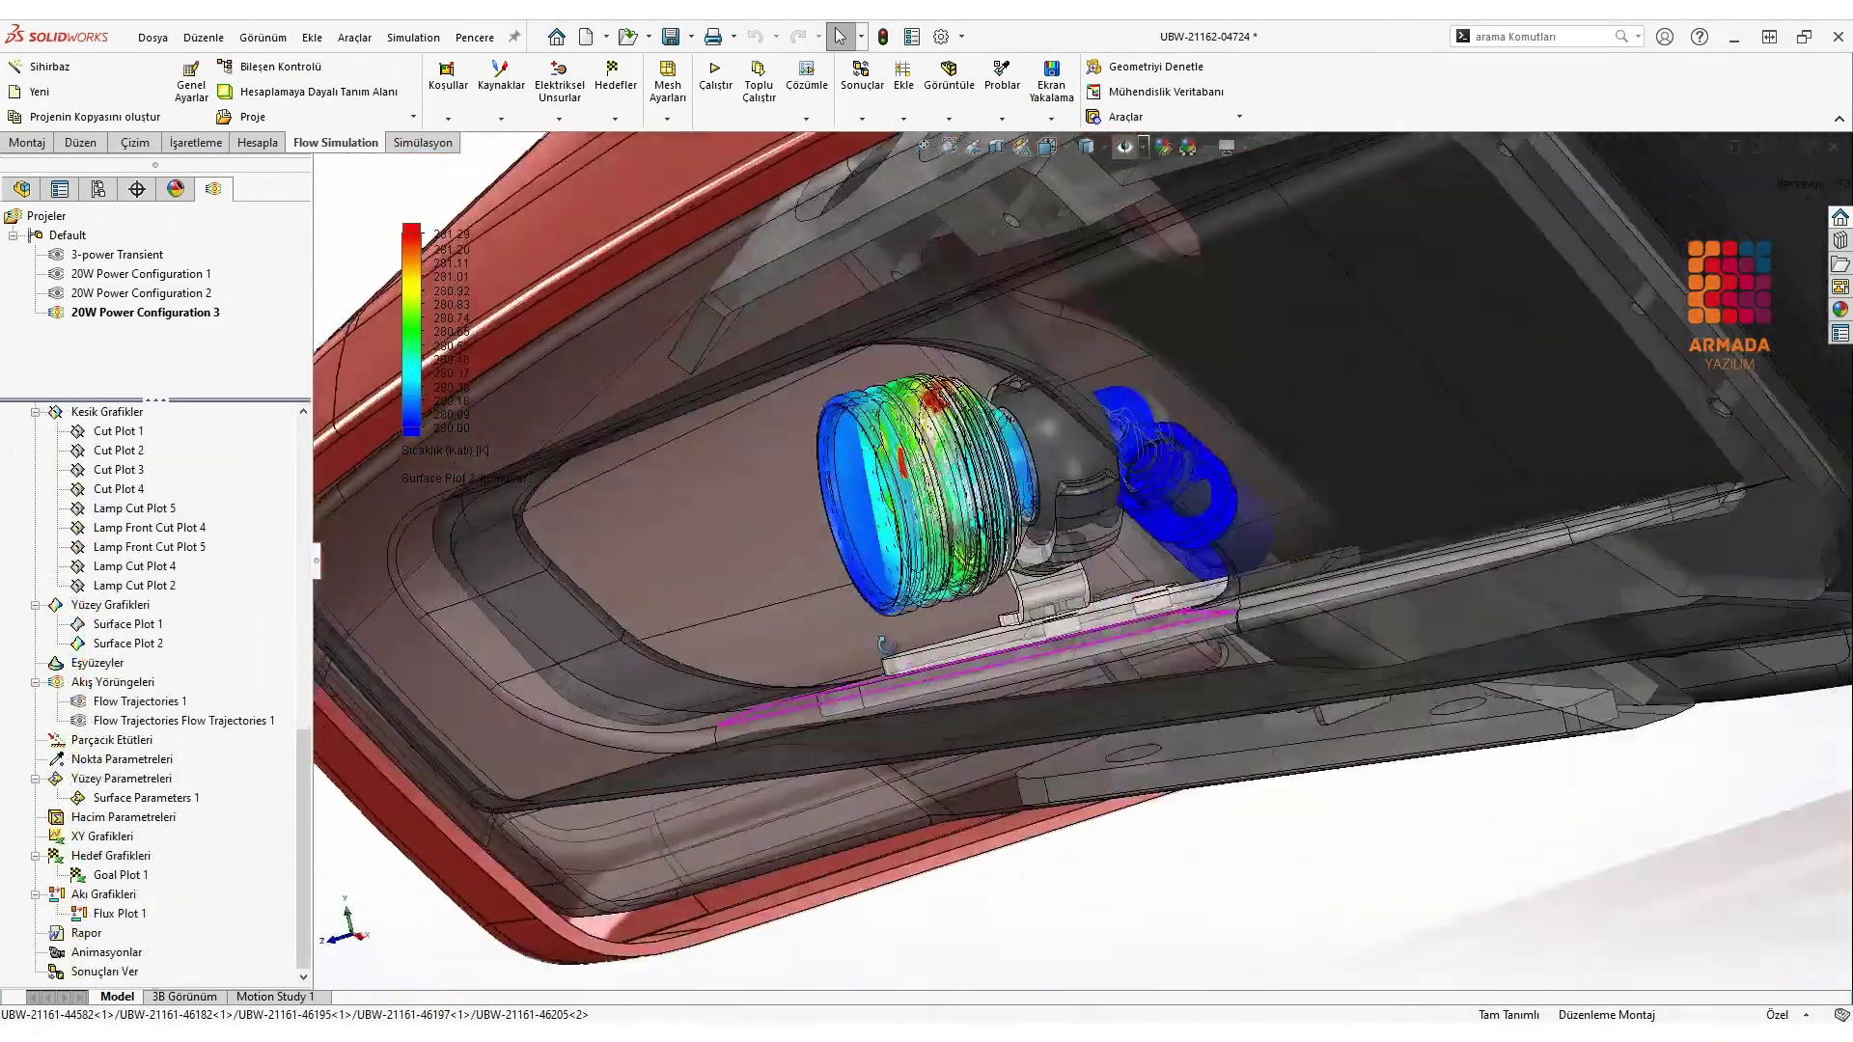
pyautogui.moveTo(883, 644); pyautogui.dragTo(1146, 443, button='middle')
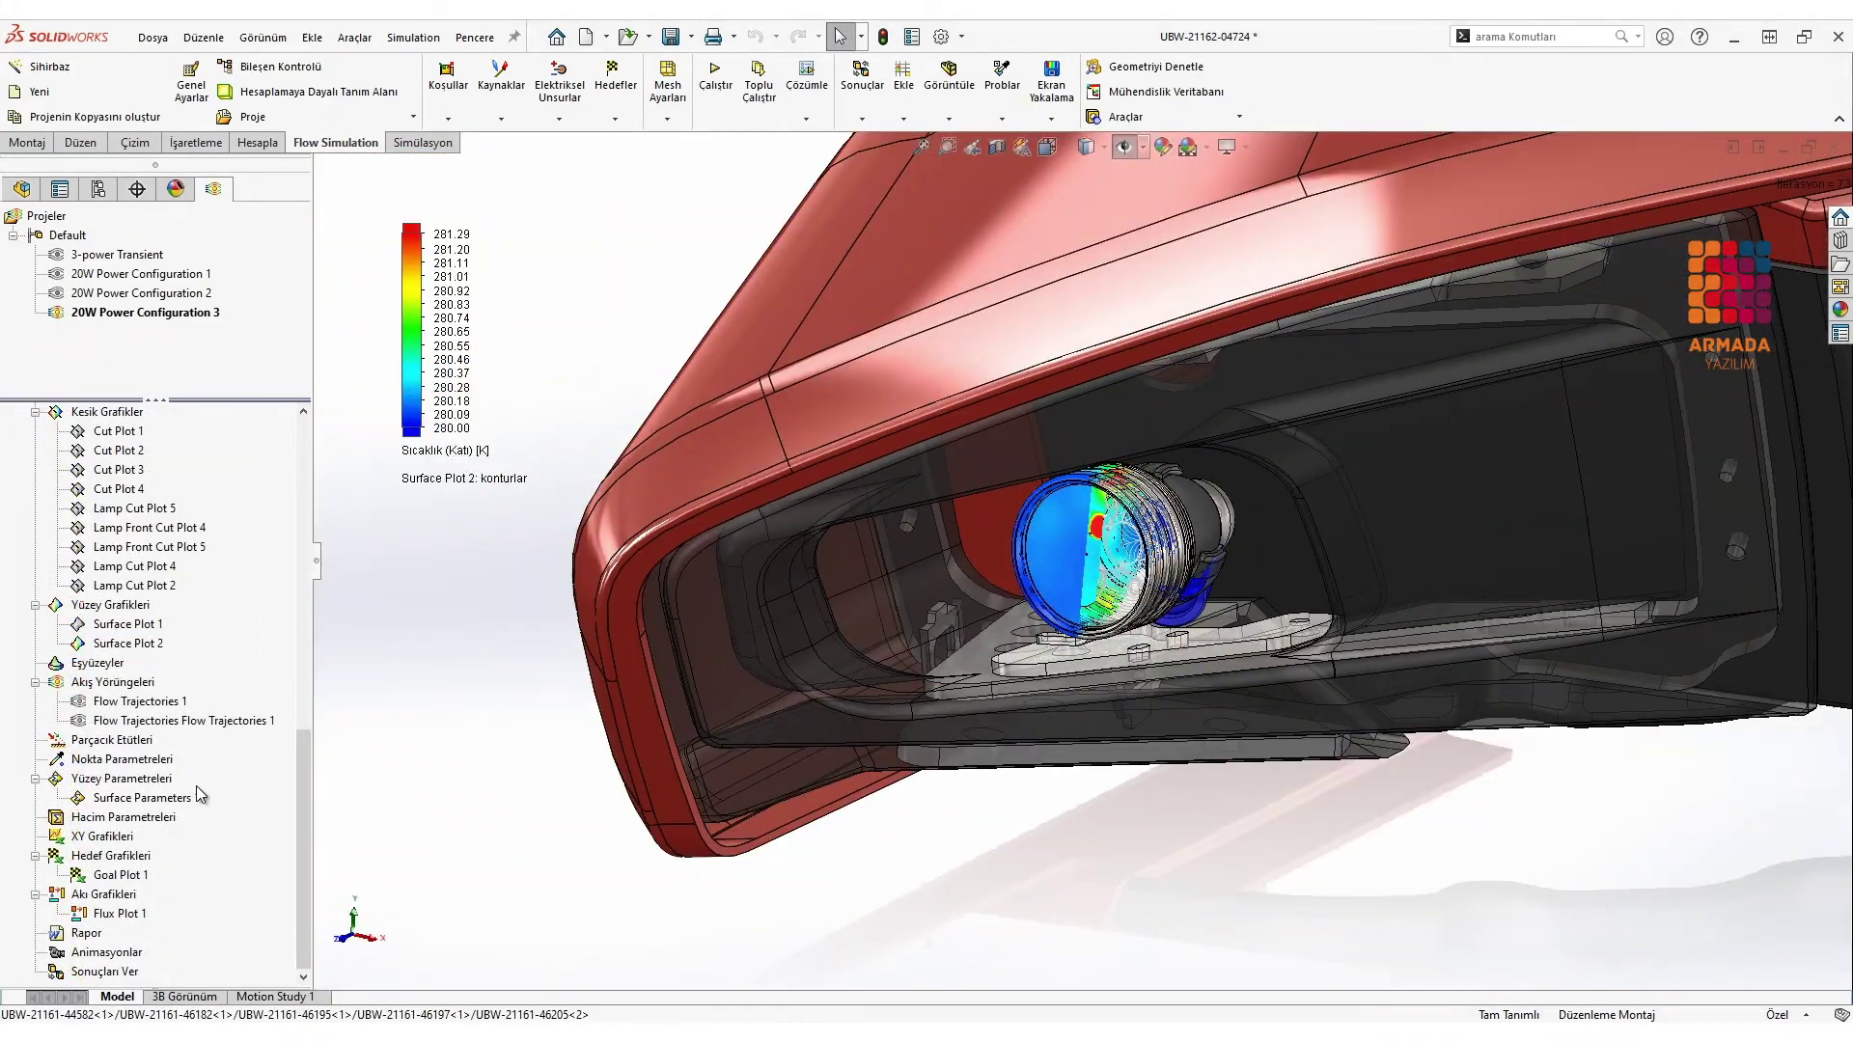
# Step: In 20W Power Configuration 1's Lamp scene, hide the cut plots and show the temperature surface plot
pyautogui.scroll(5, 195, 785)
pyautogui.scroll(5, 198, 791)
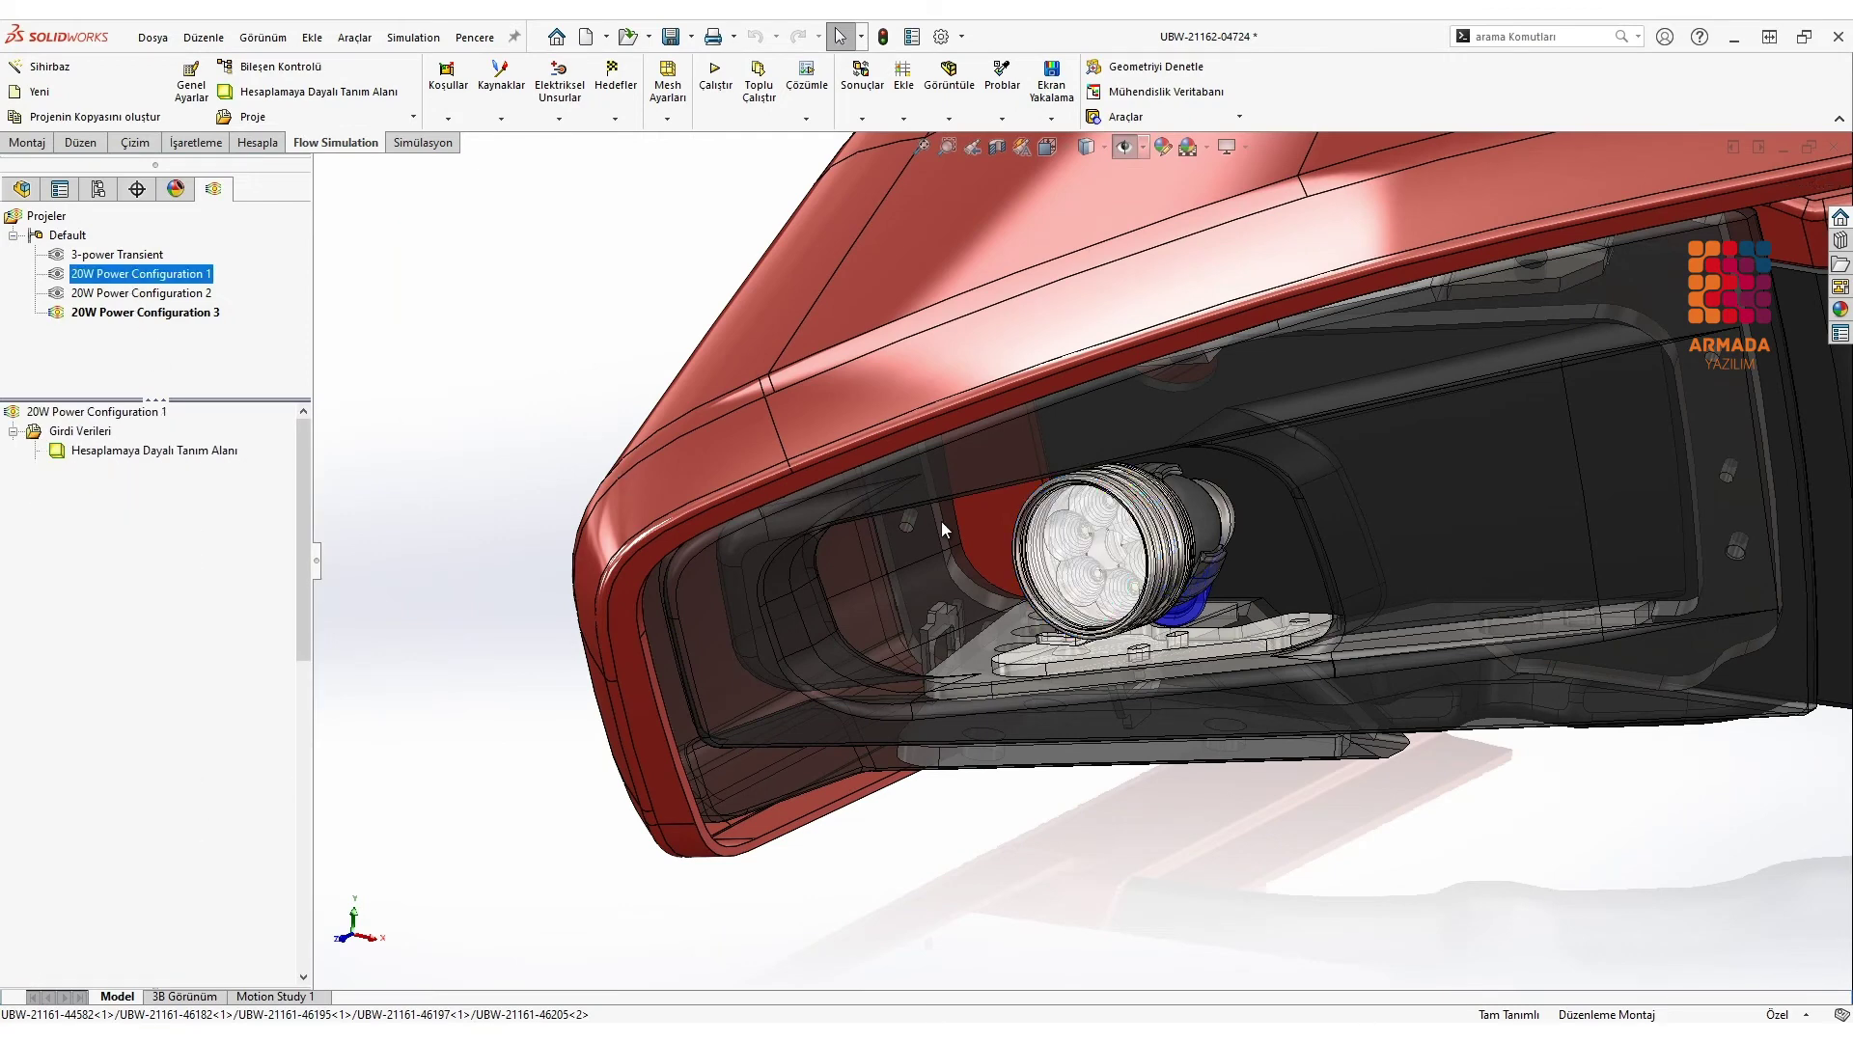
pyautogui.scroll(-5, 268, 675)
pyautogui.scroll(-3, 145, 598)
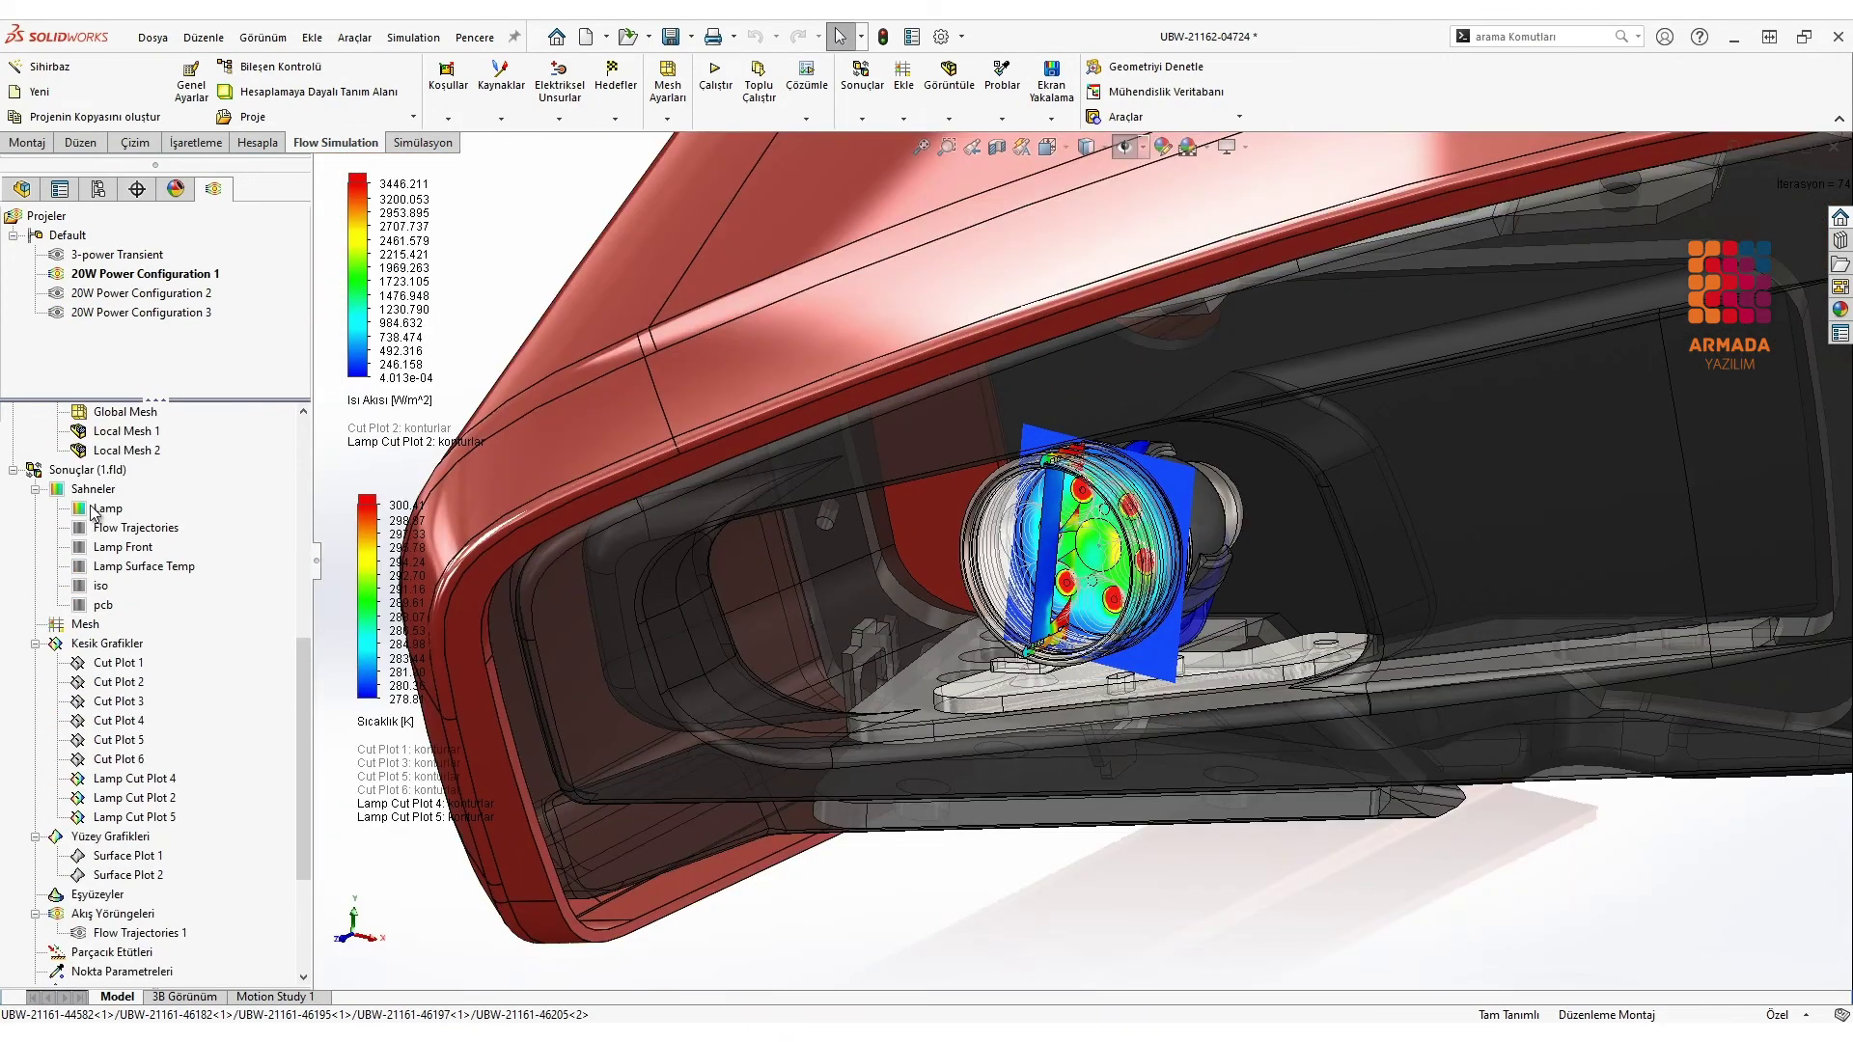
pyautogui.click(140, 518)
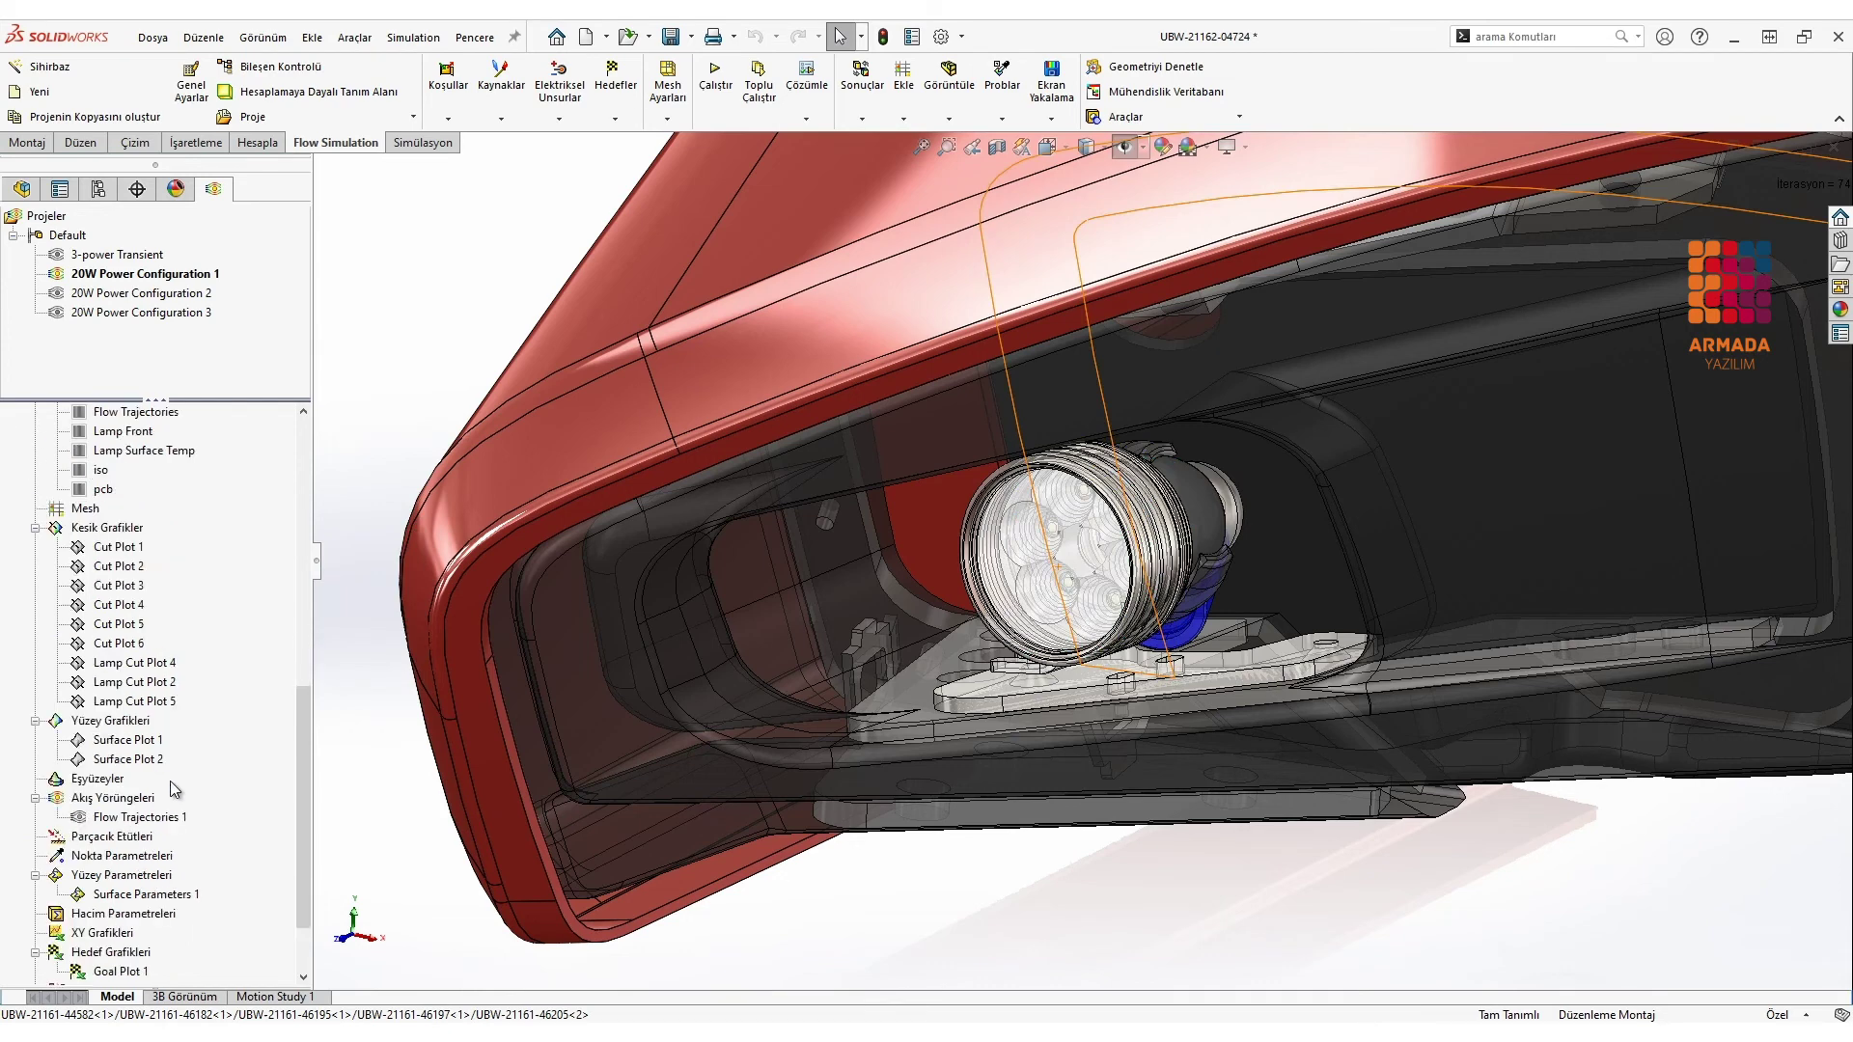
pyautogui.click(213, 799)
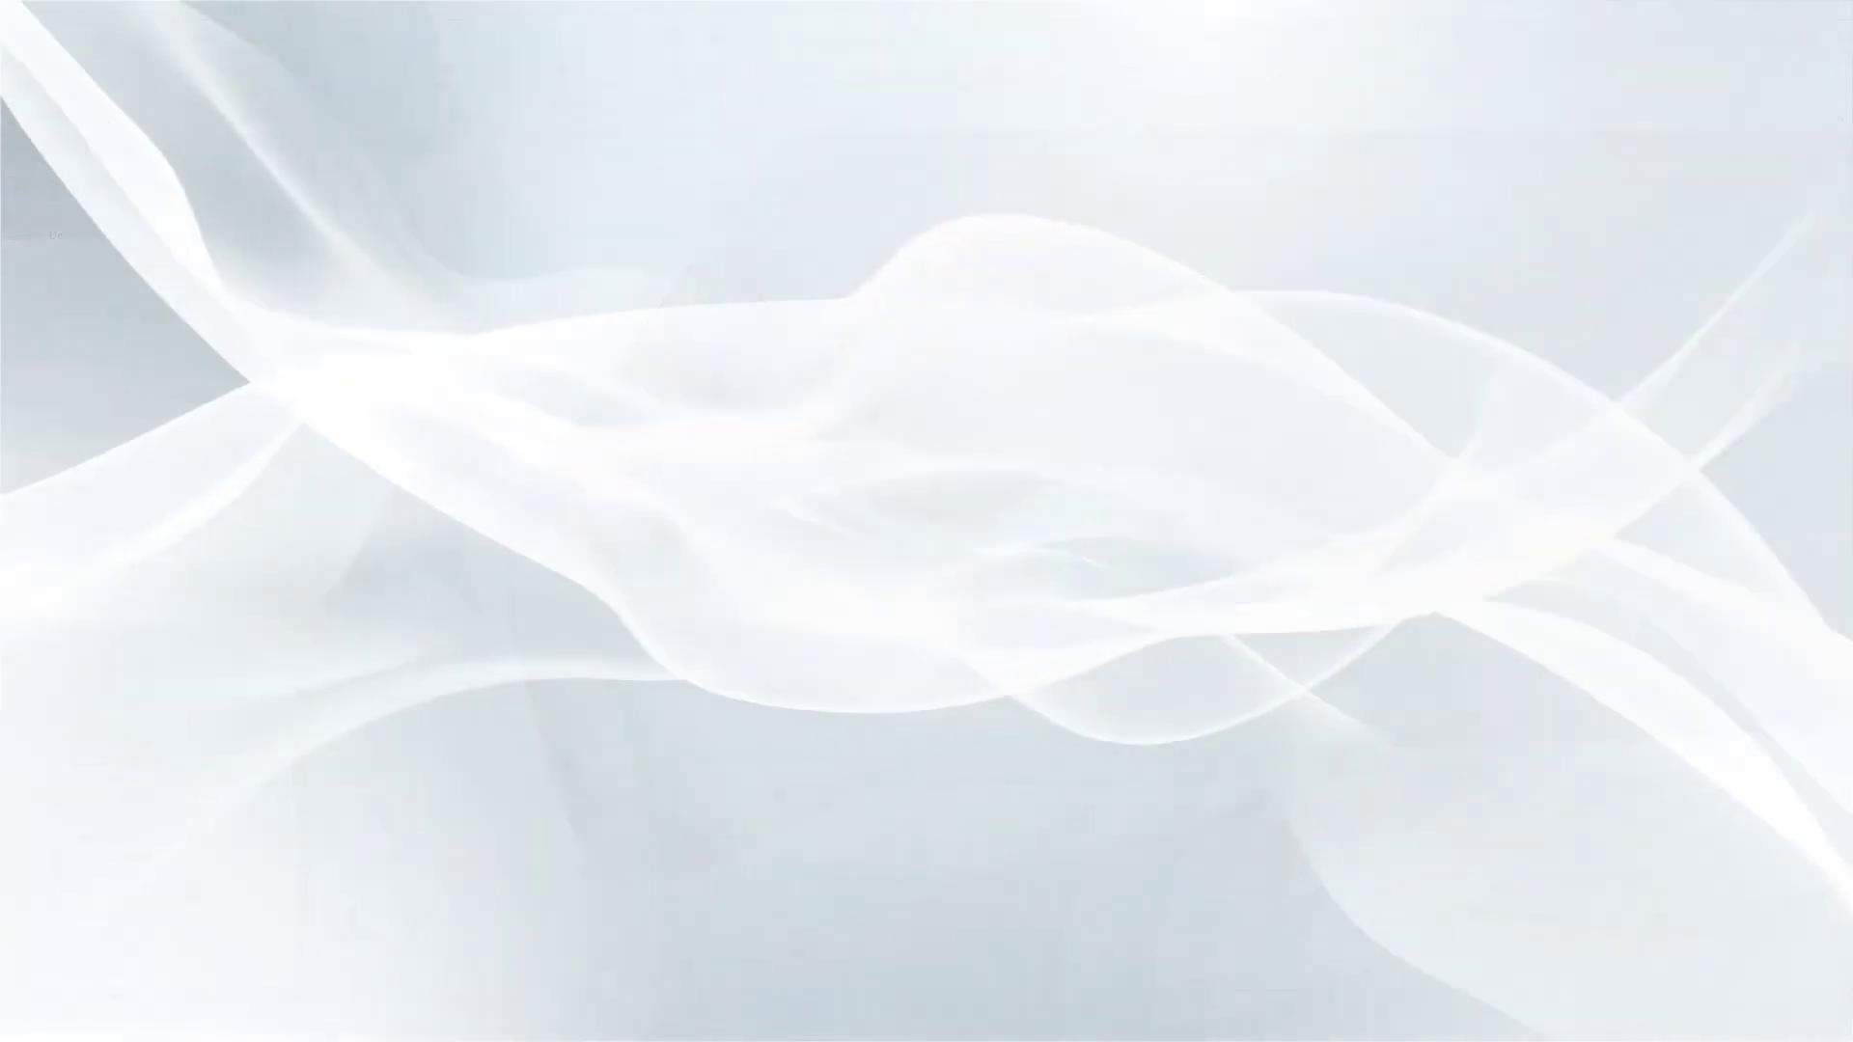